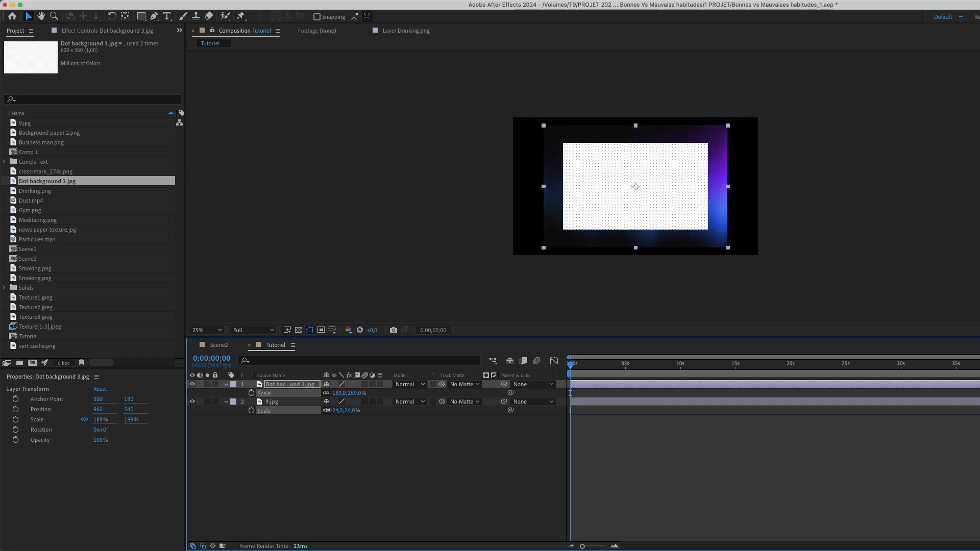
# Show the transparency grid and stretch the Dot background 3.jpg layer's scale to 189% wide by 211% high.
pyautogui.press('.')
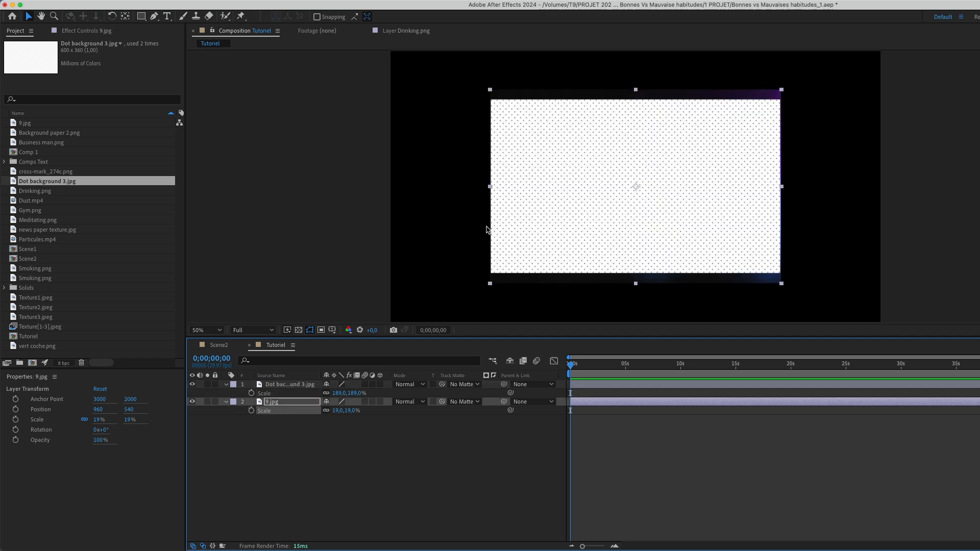
pyautogui.click(299, 331)
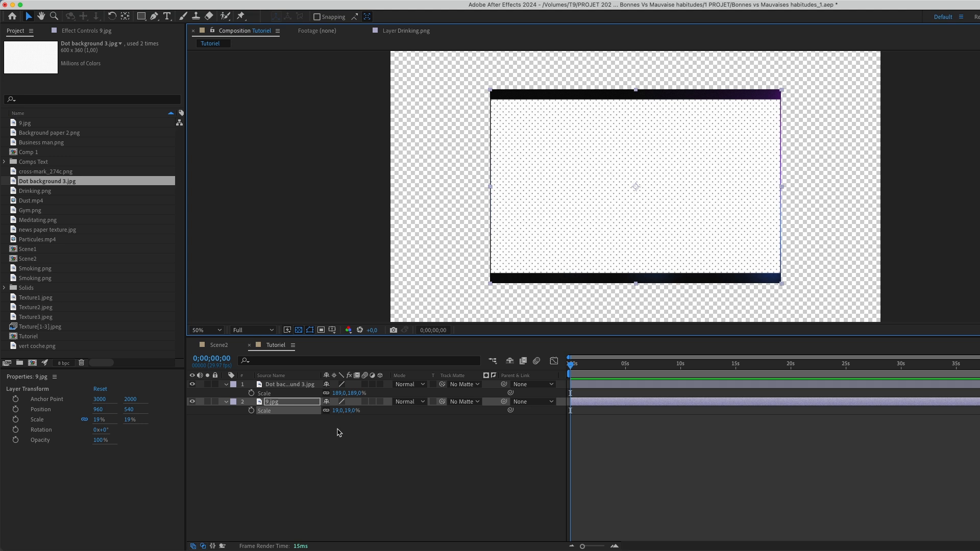
pyautogui.click(326, 411)
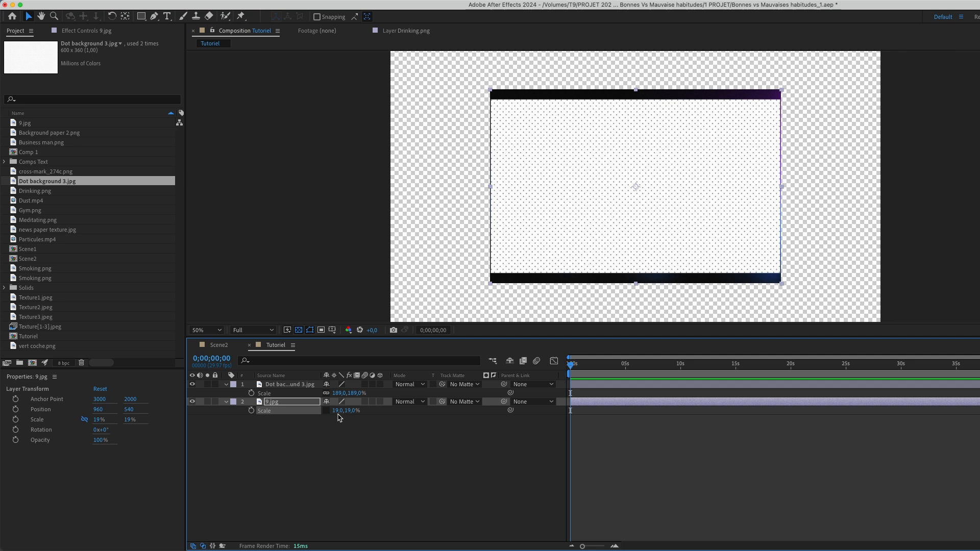
pyautogui.moveTo(337, 411); pyautogui.dragTo(341, 414)
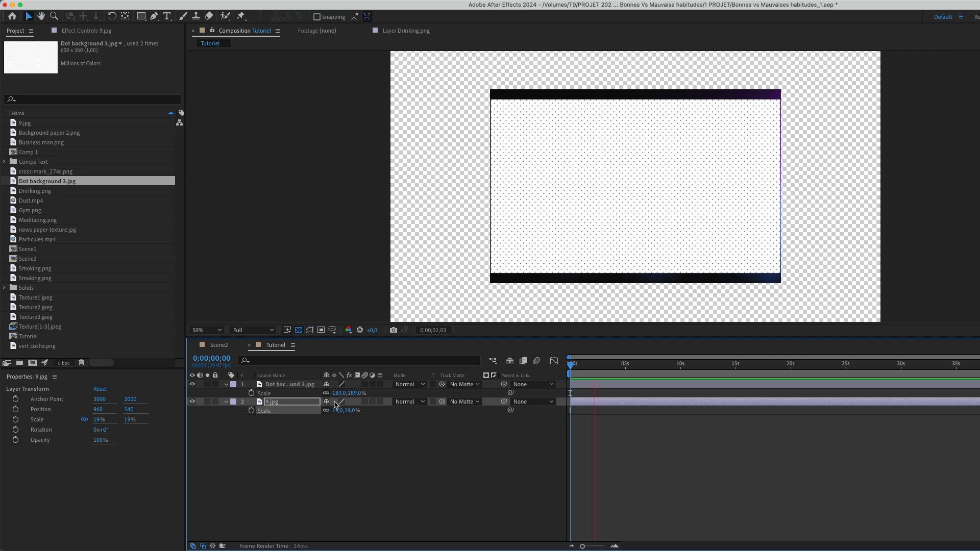
pyautogui.press('space')
pyautogui.moveTo(333, 397); pyautogui.dragTo(366, 397)
pyautogui.click(356, 474)
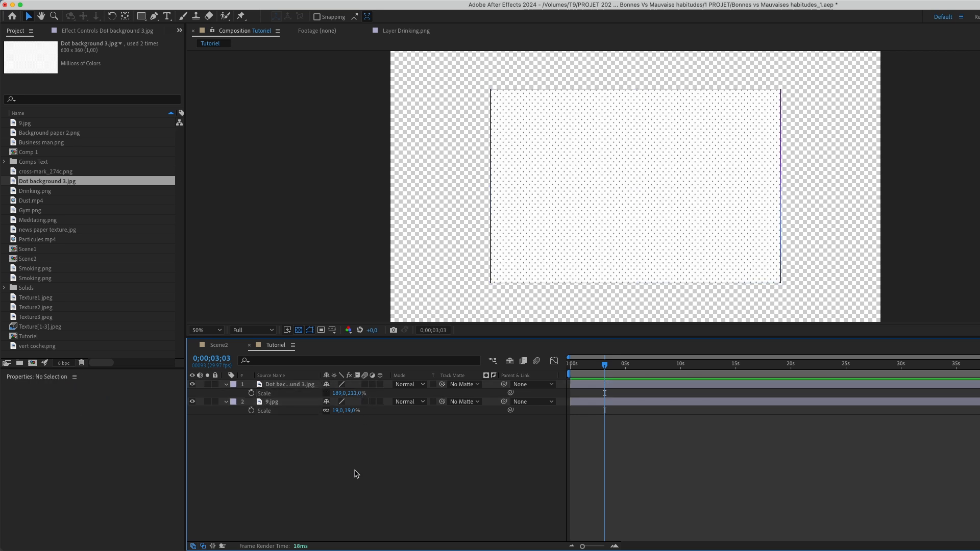
# Pre-compose the Dot background 3.jpg and 9.jpg layers into a new composition named BG Sol.
pyautogui.click(225, 387)
pyautogui.click(225, 393)
pyautogui.moveTo(249, 424); pyautogui.dragTo(279, 380)
pyautogui.rightClick(284, 389)
pyautogui.click(371, 478)
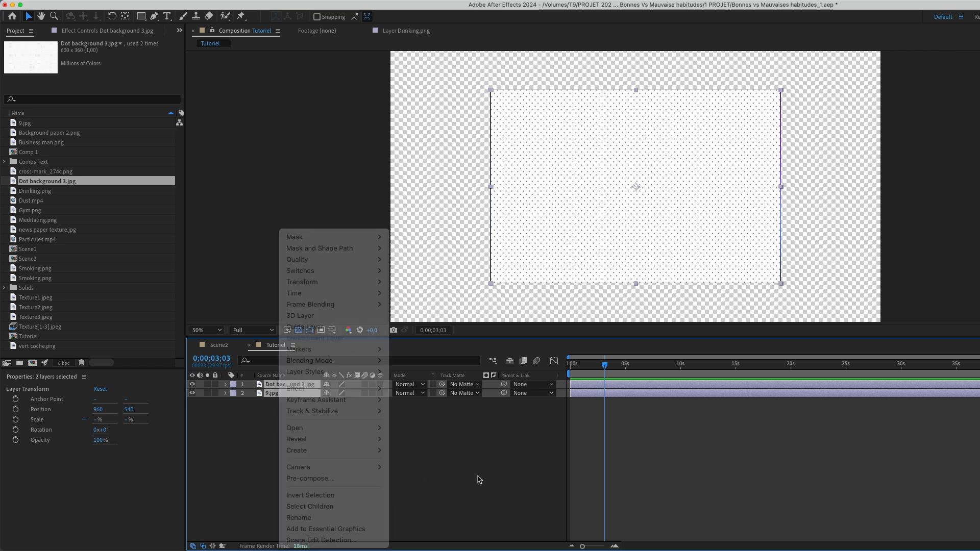
pyautogui.press('BackSpace')
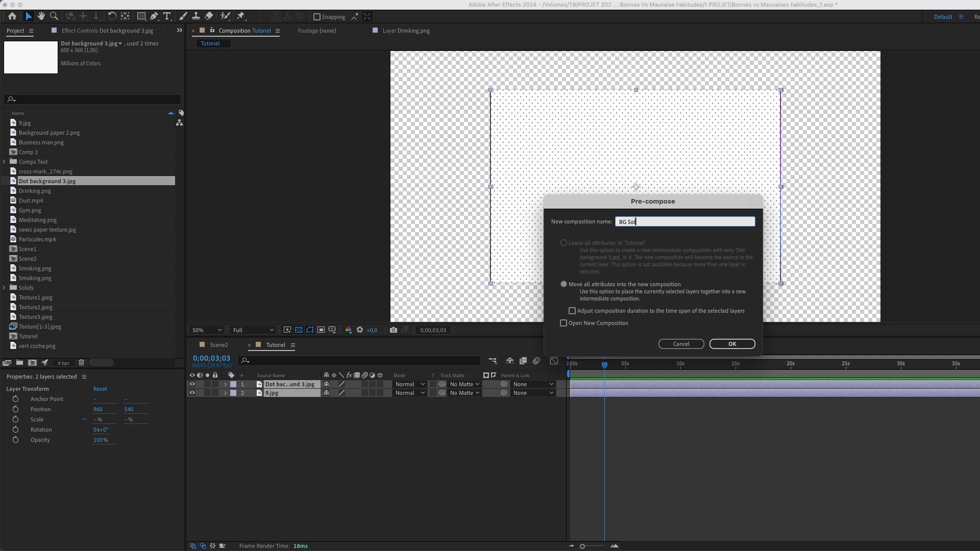
pyautogui.press('Return')
pyautogui.click(297, 421)
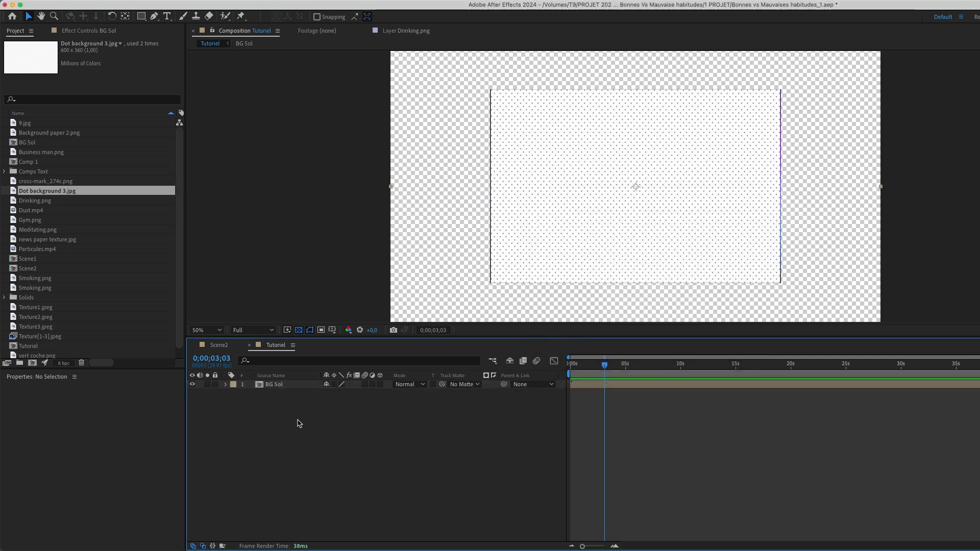
# Open the BG Sol composition and set the Dot background 3.jpg layer's blending mode to Multiply.
pyautogui.doubleClick(272, 385)
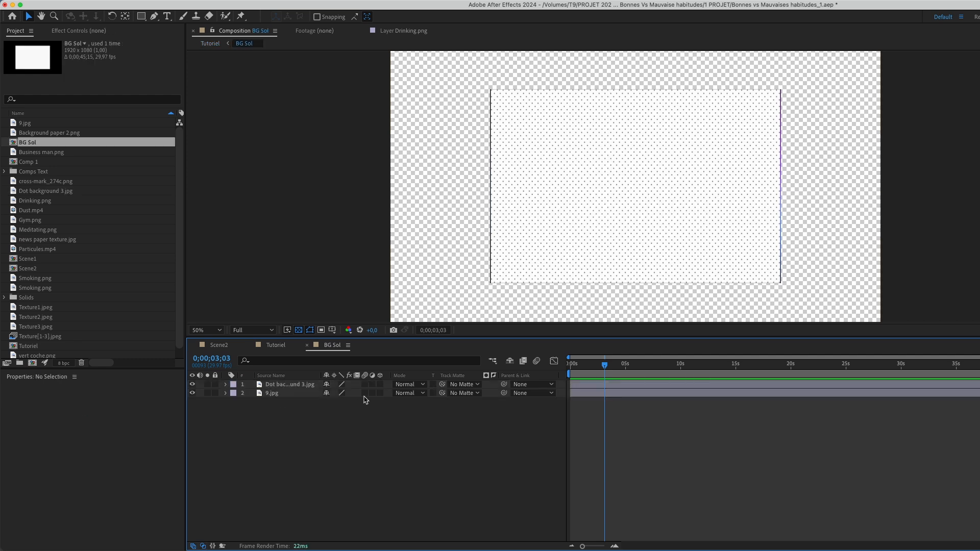
pyautogui.click(406, 384)
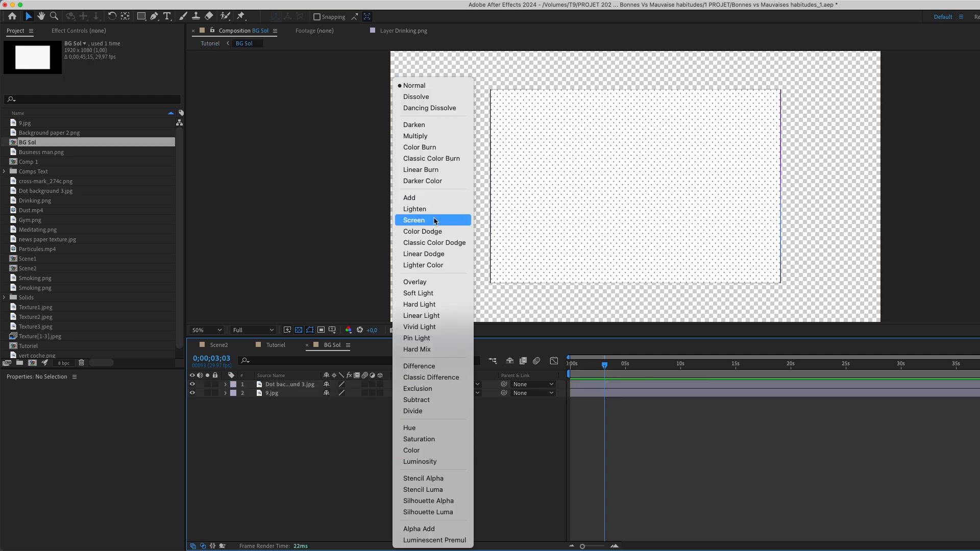
pyautogui.click(430, 138)
pyautogui.click(390, 398)
# Set the Dot background 3.jpg layer's opacity to 65%.
pyautogui.click(278, 387)
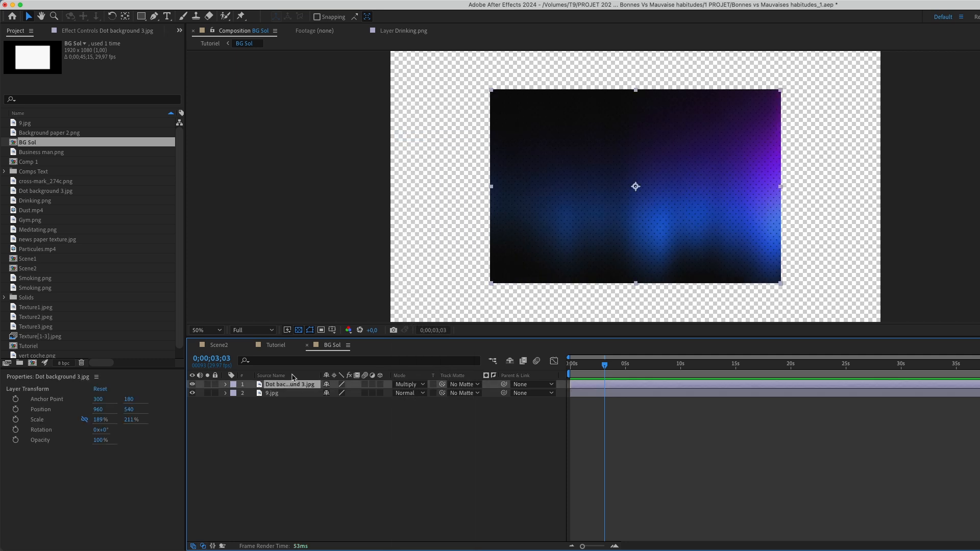
pyautogui.press('t')
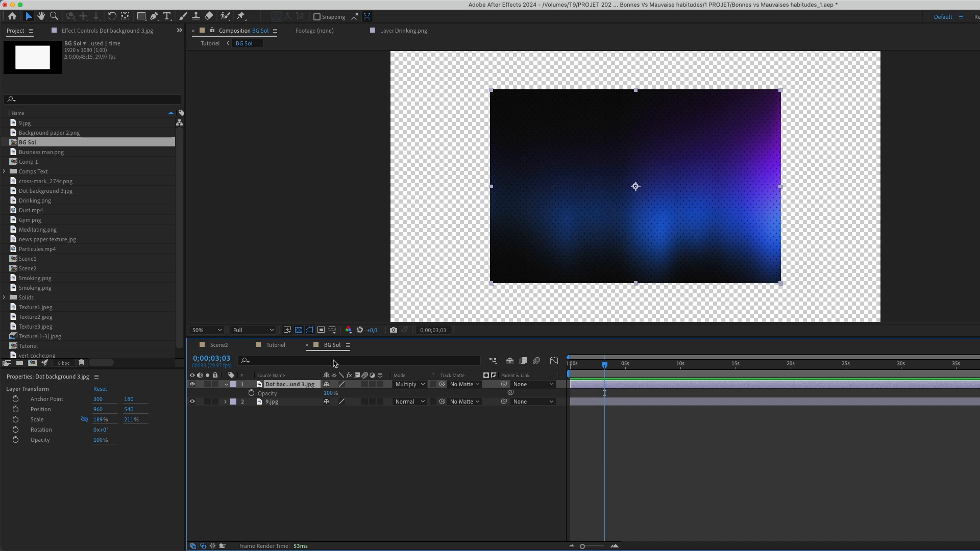
pyautogui.click(326, 394)
pyautogui.write('65')
pyautogui.press('Return')
pyautogui.click(326, 394)
pyautogui.scroll(1, 730, 126)
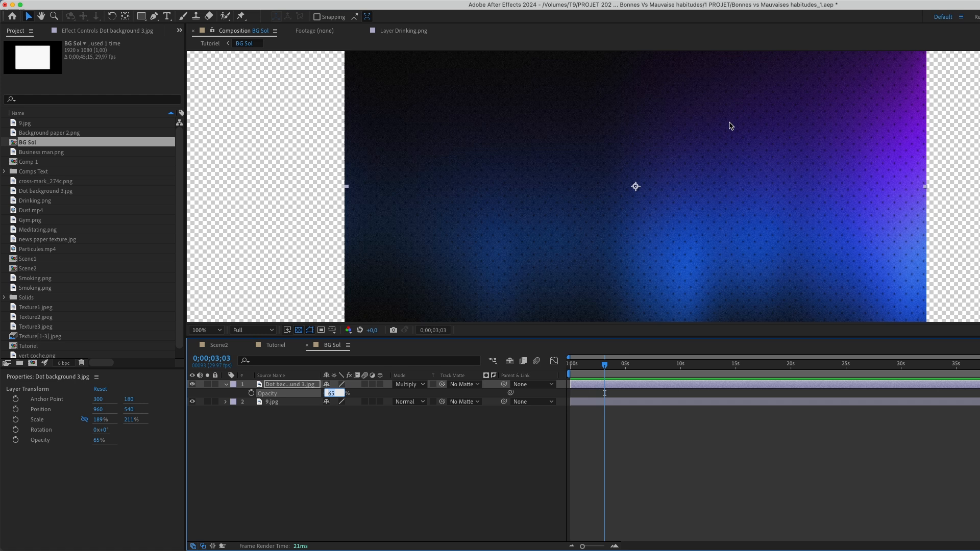
pyautogui.click(354, 420)
pyautogui.scroll(-2, 371, 300)
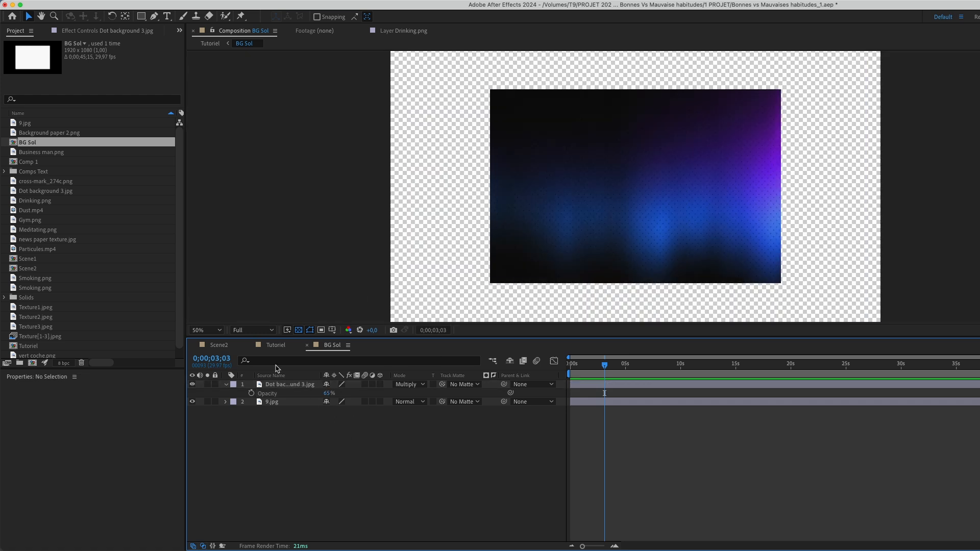
# In the Tutoriel composition, duplicate the BG Sol layer and rename the upper copy BG Mur.
pyautogui.click(307, 346)
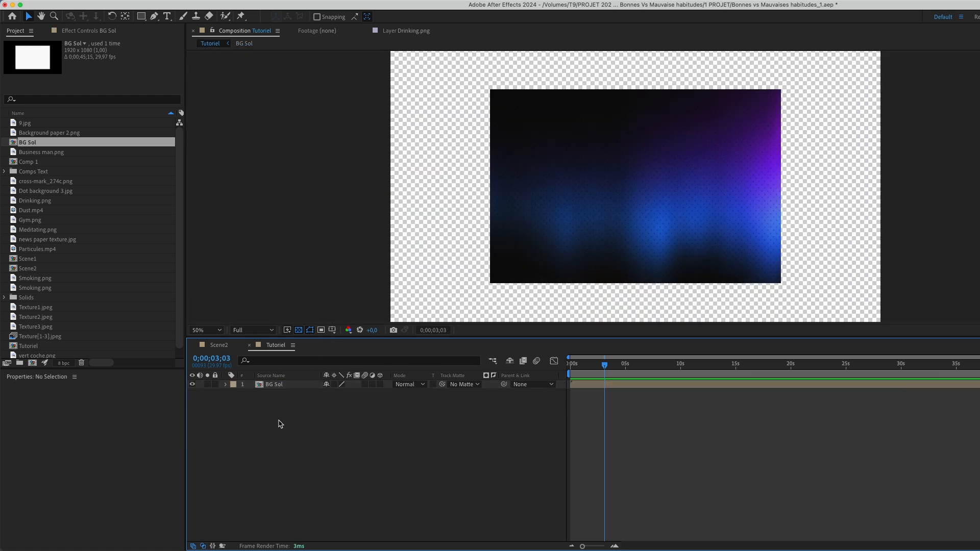
pyautogui.click(275, 388)
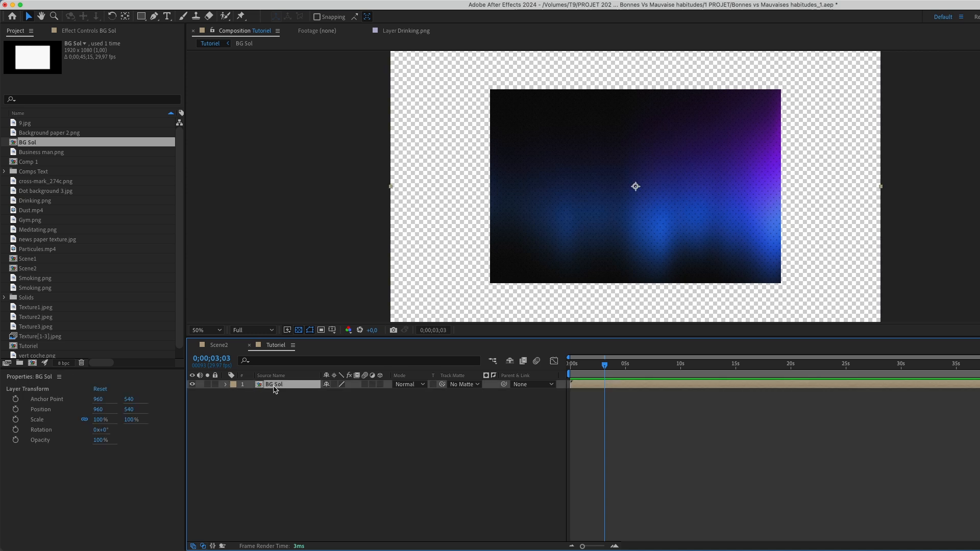
pyautogui.hotkey('ctrl', 'd')
pyautogui.rightClick(277, 393)
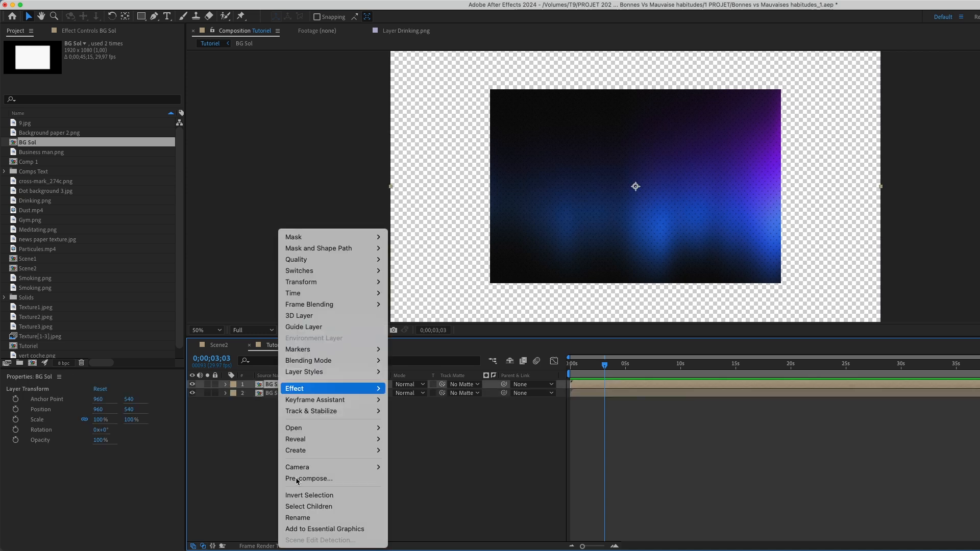
pyautogui.click(304, 516)
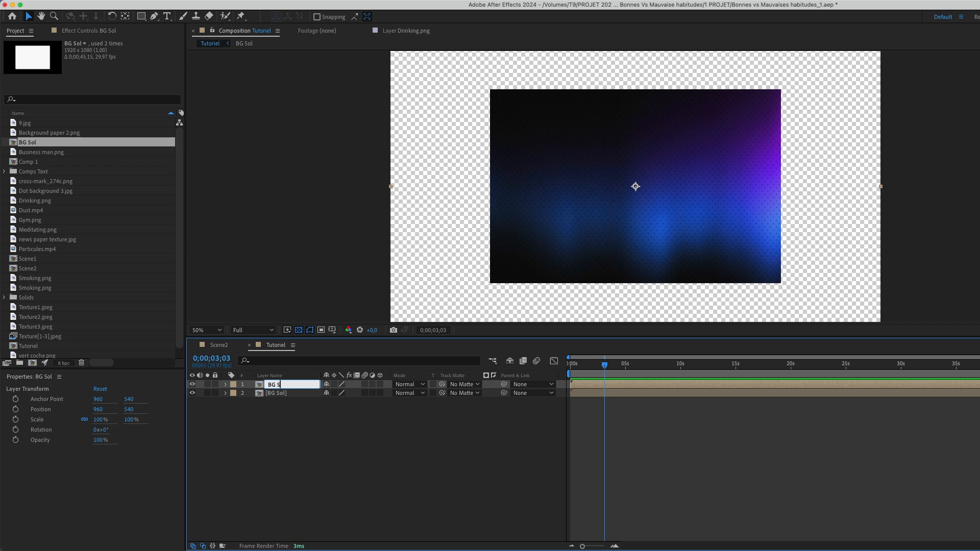
pyautogui.write('BG Mur')
pyautogui.press('Return')
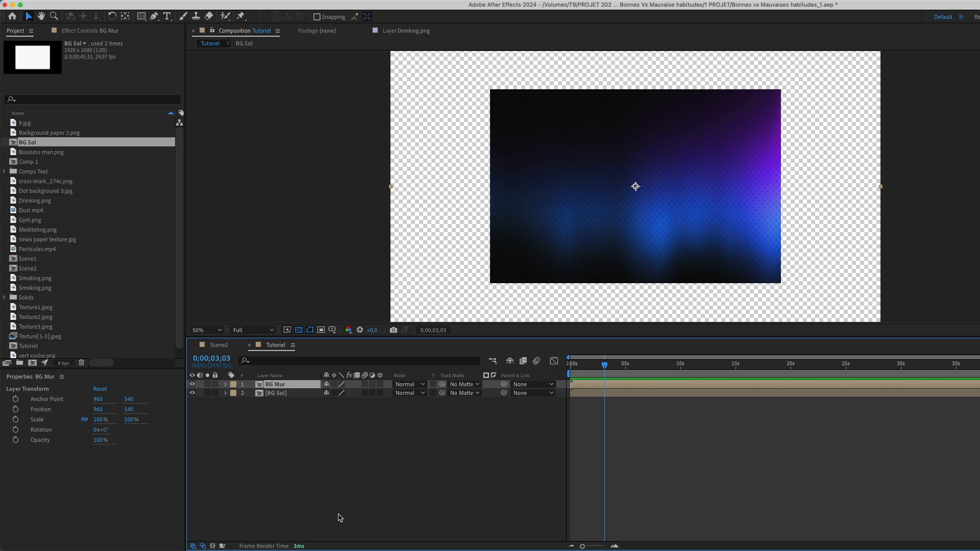
pyautogui.click(280, 407)
# Turn the BG Mur and BG Sol layers into 3D layers and set BG Mur's X Rotation to -77°.
pyautogui.click(285, 385)
pyautogui.press('r')
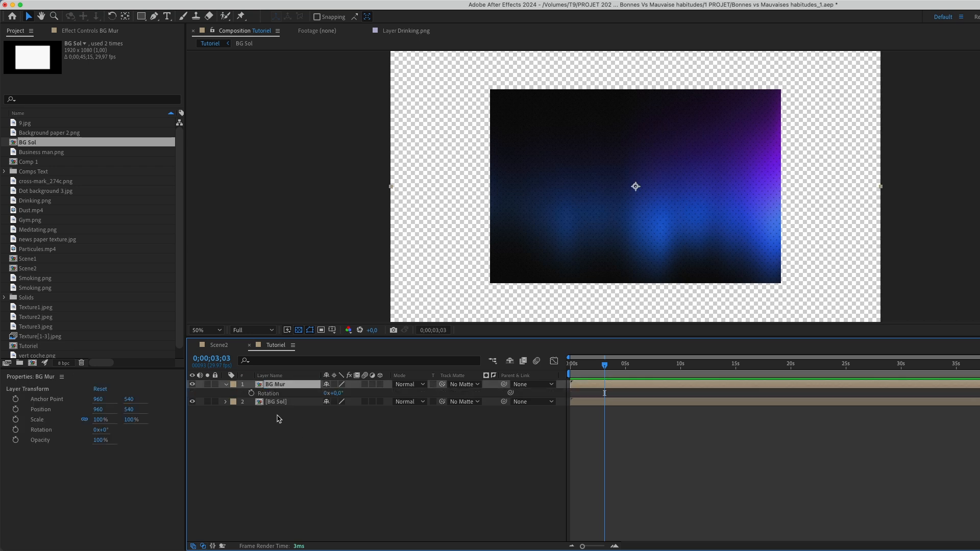
pyautogui.click(380, 386)
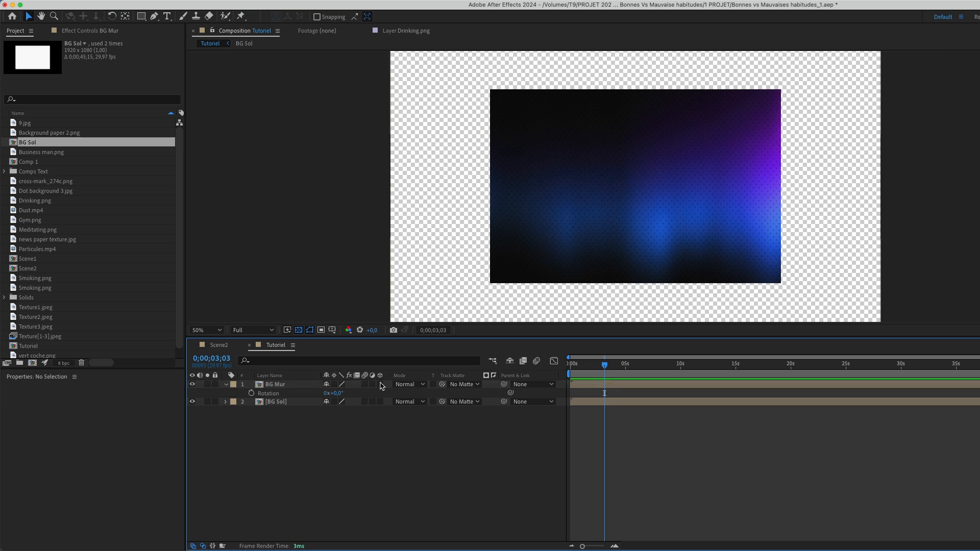
pyautogui.click(380, 384)
pyautogui.click(380, 445)
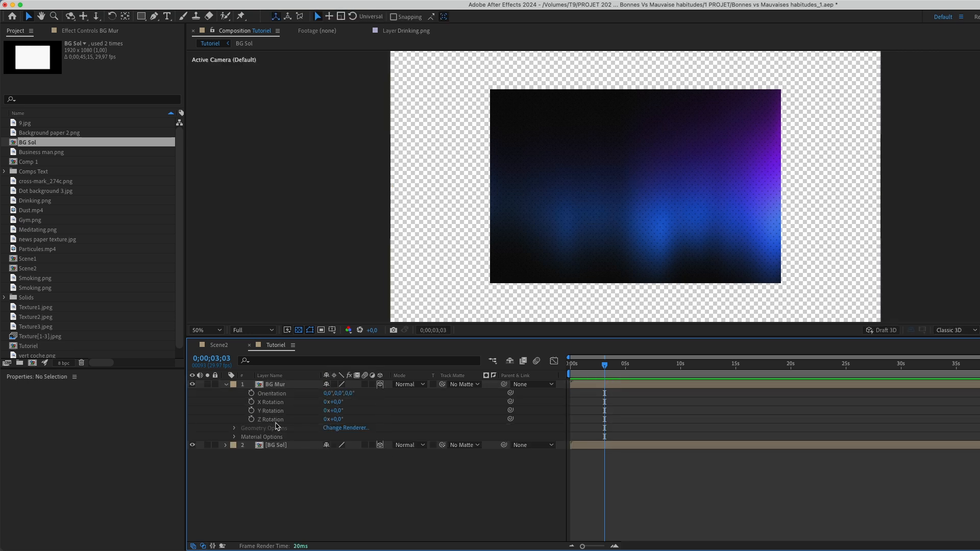
pyautogui.moveTo(340, 401); pyautogui.dragTo(307, 407)
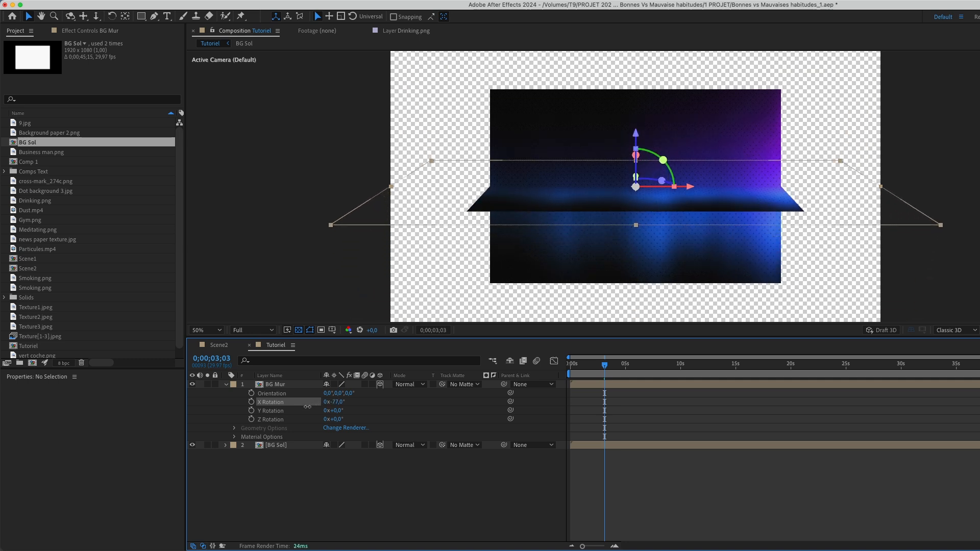
pyautogui.click(307, 406)
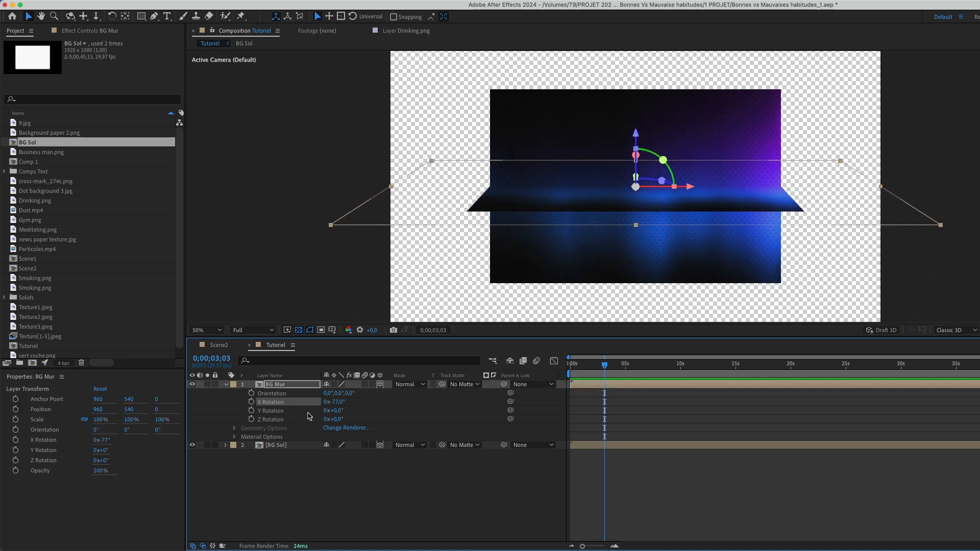
# Scale the tilted BG Mur layer to 290% and move it to a Y position of 781.
pyautogui.press('p')
pyautogui.moveTo(345, 393); pyautogui.dragTo(492, 388)
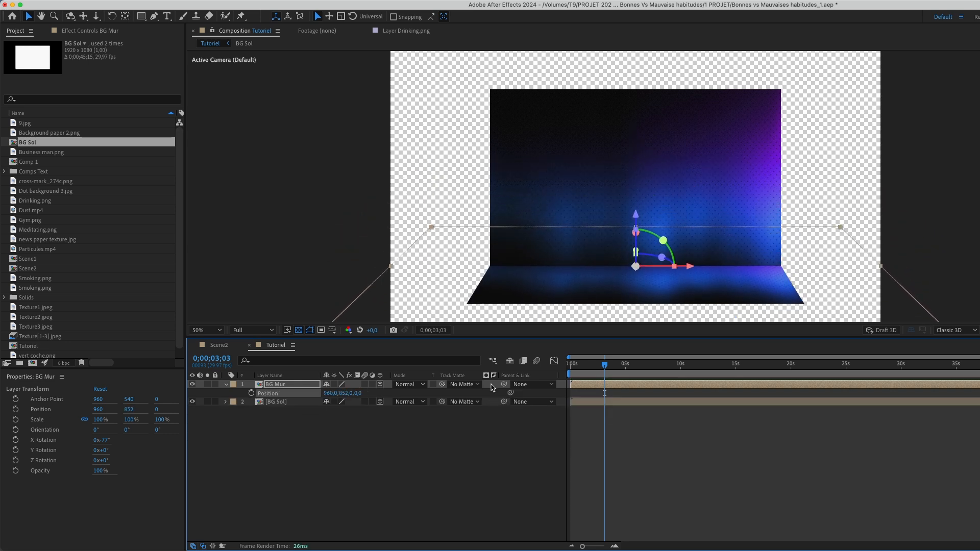
pyautogui.moveTo(862, 210); pyautogui.dragTo(862, 177)
pyautogui.press('v')
pyautogui.moveTo(344, 392); pyautogui.dragTo(467, 400)
pyautogui.hotkey('shift', 's')
pyautogui.click(431, 452)
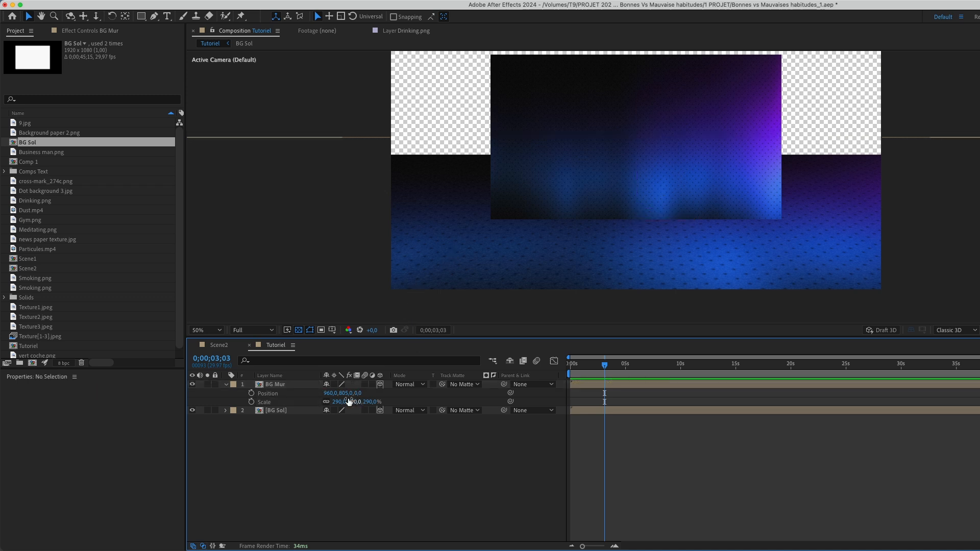
pyautogui.moveTo(344, 393)
pyautogui.mouseDown()
pyautogui.moveTo(388, 395)
pyautogui.moveTo(331, 396)
pyautogui.mouseUp()
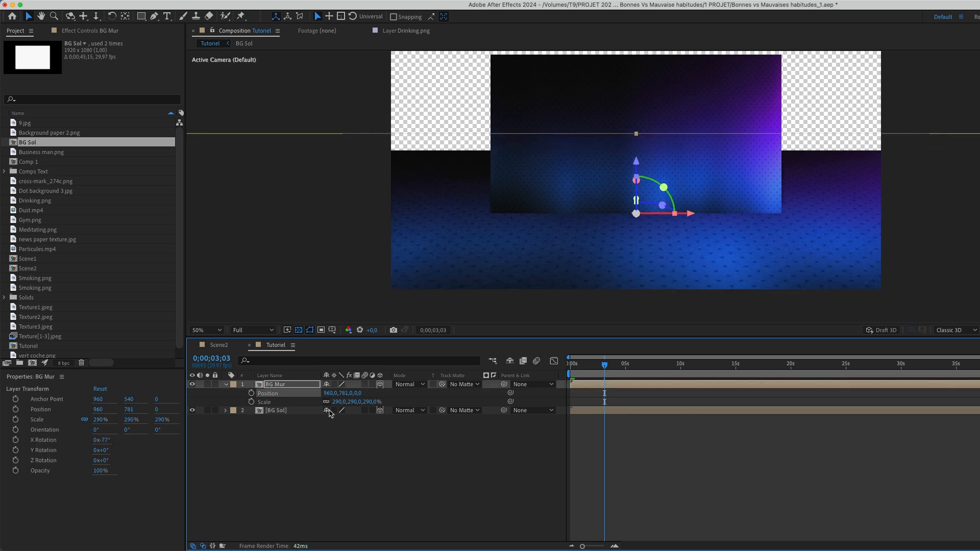
pyautogui.click(265, 484)
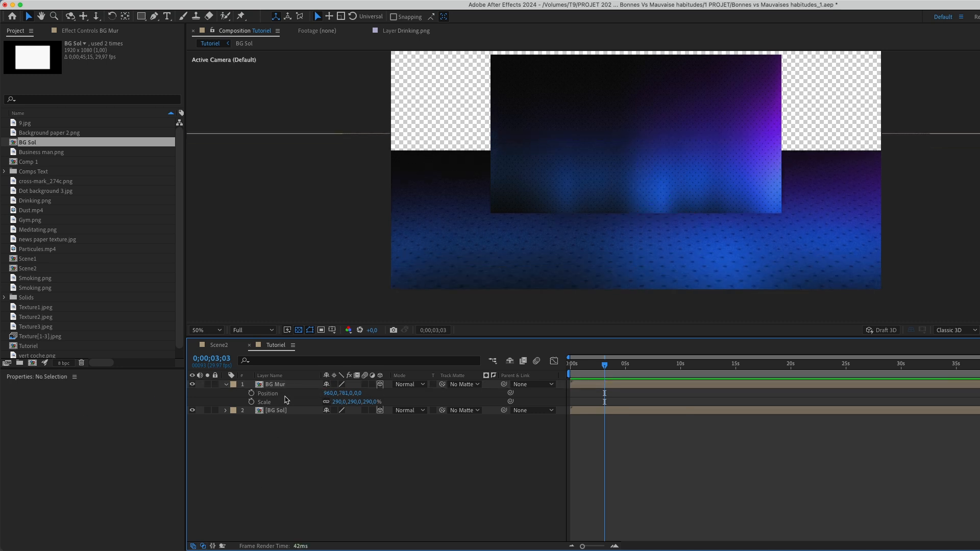
# Move the BG Sol layer to Y position 299 and Z position -236, and scale it to 261%.
pyautogui.click(284, 414)
pyautogui.press('p')
pyautogui.moveTo(343, 420); pyautogui.dragTo(228, 417)
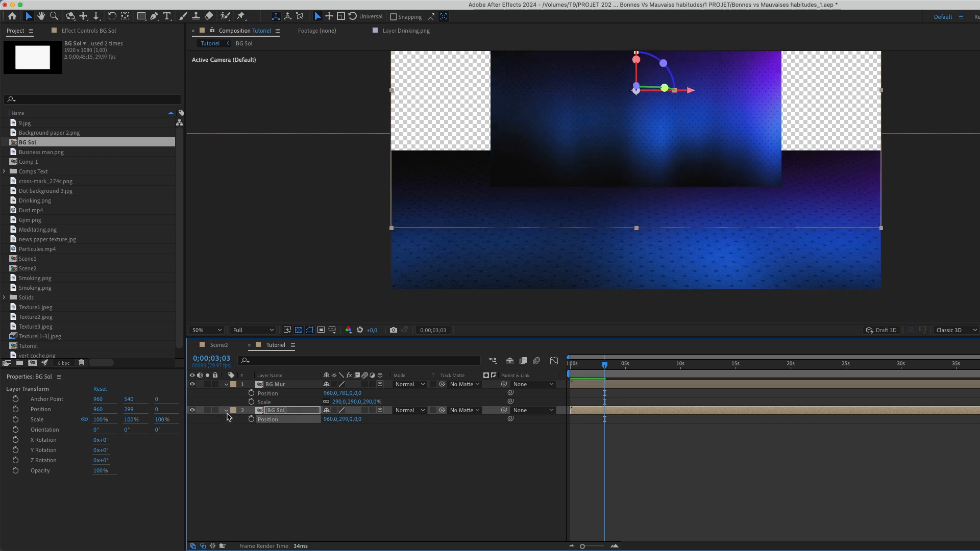
pyautogui.moveTo(356, 419); pyautogui.dragTo(267, 451)
pyautogui.press('s')
pyautogui.moveTo(339, 419); pyautogui.dragTo(423, 419)
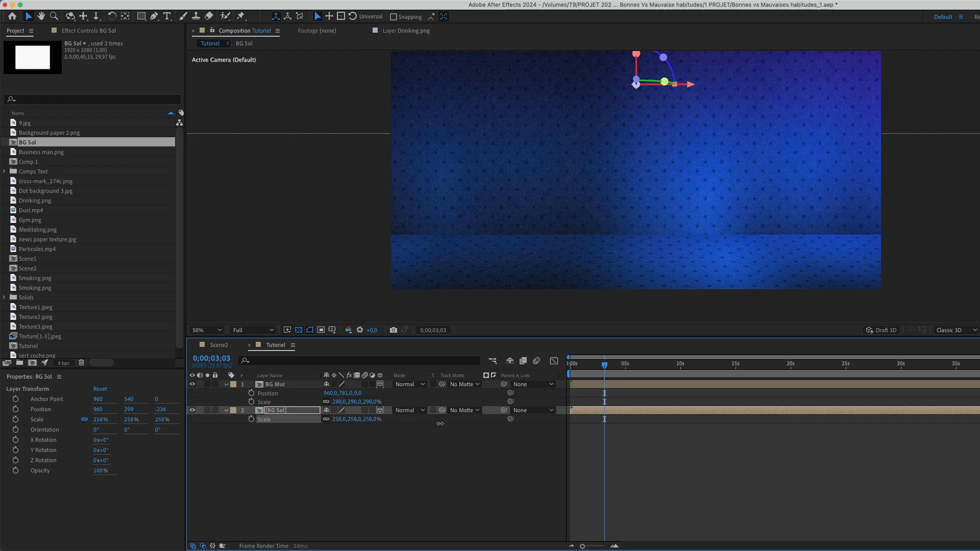
pyautogui.click(442, 507)
pyautogui.scroll(-6, 492, 271)
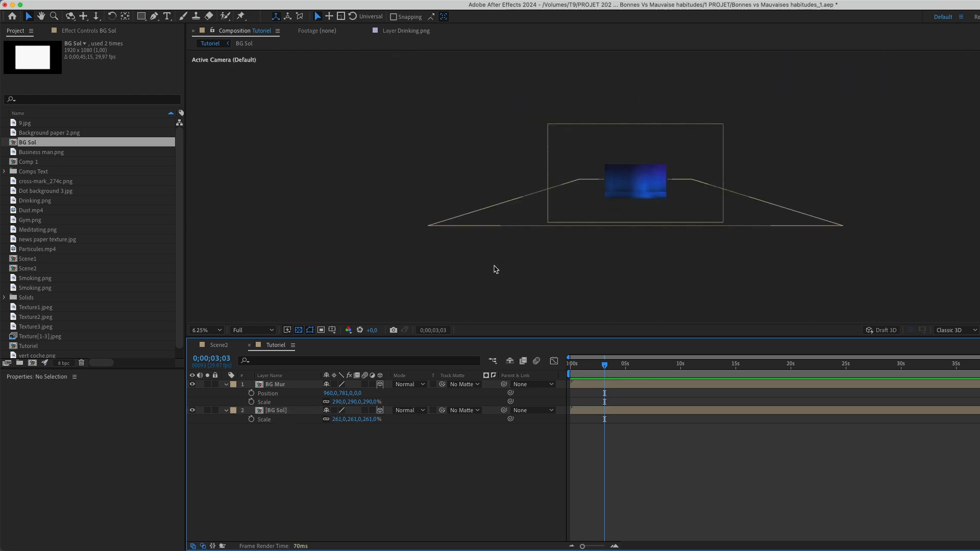
pyautogui.scroll(6, 495, 269)
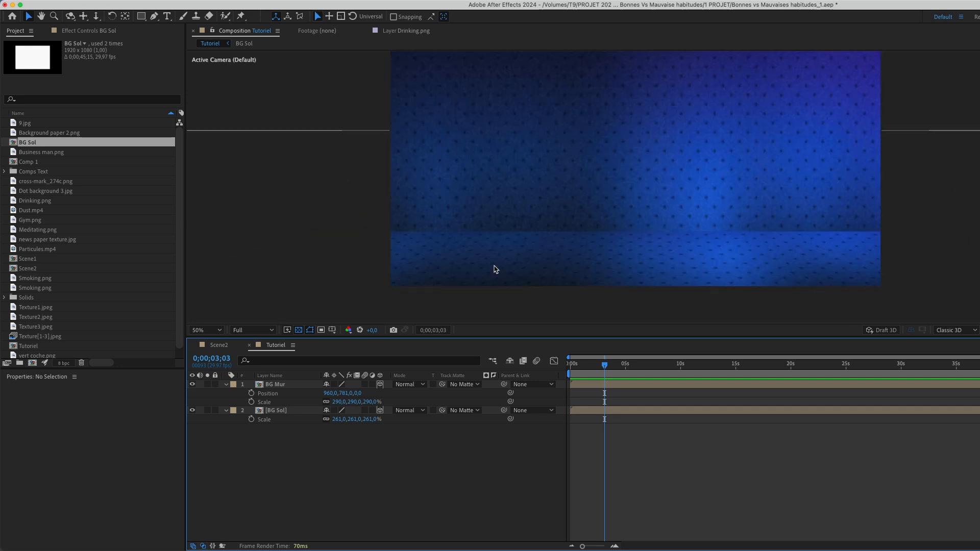
# Return to the start of the timeline and add Business man.png as the topmost layer.
pyautogui.moveTo(590, 367); pyautogui.dragTo(569, 367)
pyautogui.moveTo(44, 152); pyautogui.dragTo(289, 385)
pyautogui.click(332, 463)
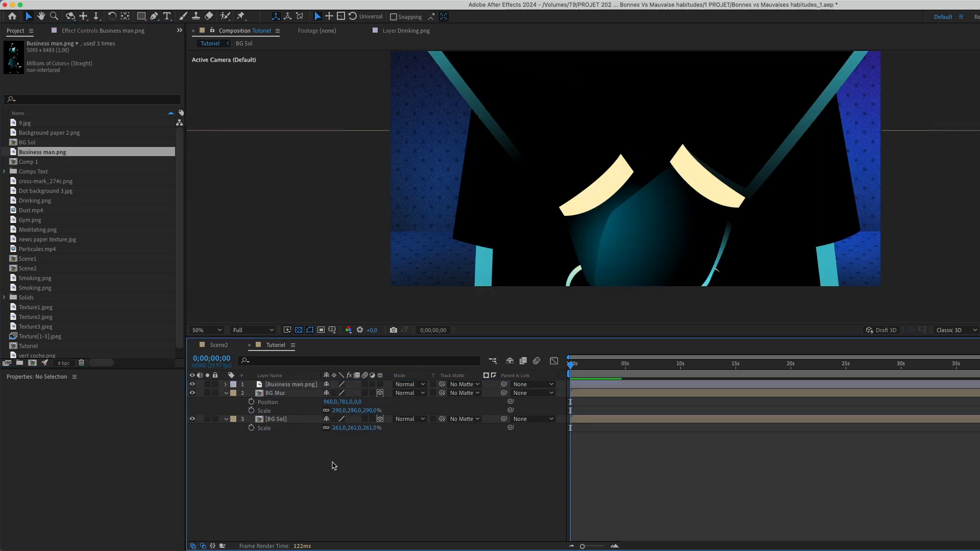
# Make the Business man.png layer 3D and scale it to 15%.
pyautogui.click(381, 385)
pyautogui.press('s')
pyautogui.moveTo(365, 392); pyautogui.dragTo(323, 393)
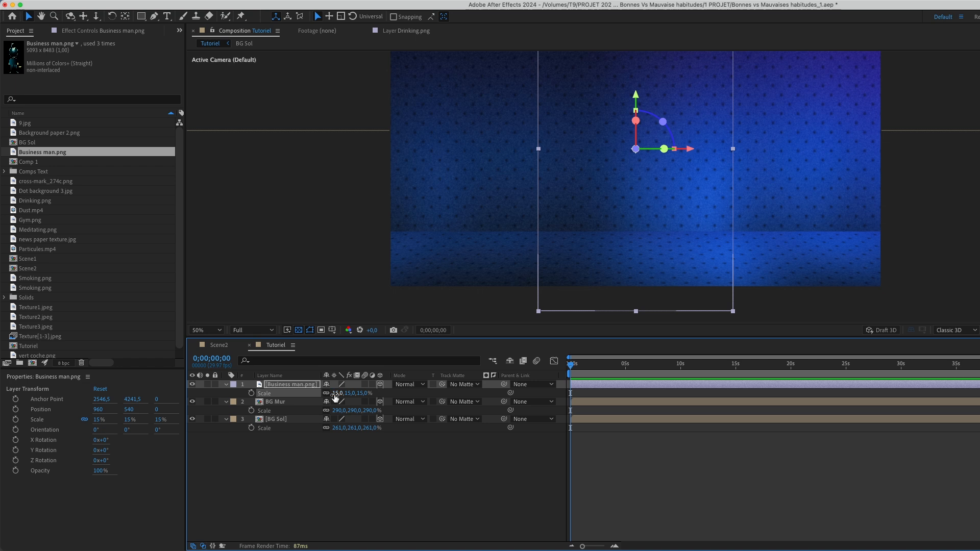
# Move the Business man.png layer toward the viewer to Z position -336.
pyautogui.hotkey('shift', 'p')
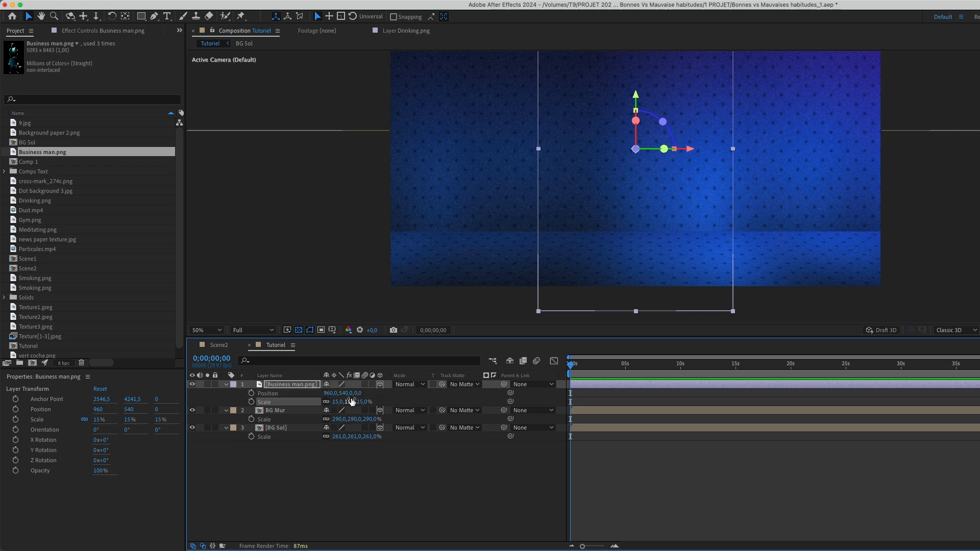
pyautogui.moveTo(362, 394); pyautogui.dragTo(233, 446)
pyautogui.press('s')
pyautogui.press('s')
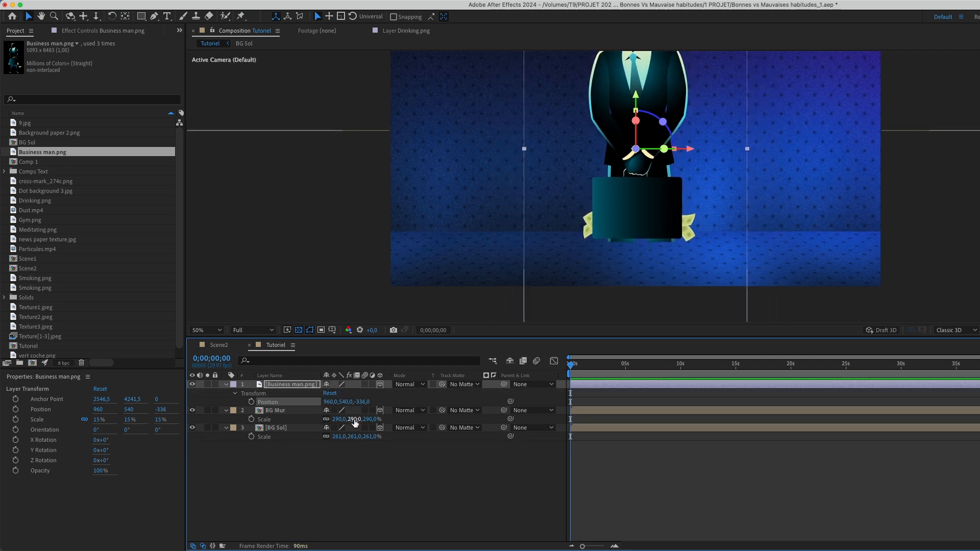
# Scale the Business man.png layer to 5% and stand the character on the floor at about X 951, Y 615.
pyautogui.hotkey('shift', 's')
pyautogui.moveTo(362, 413); pyautogui.dragTo(359, 411)
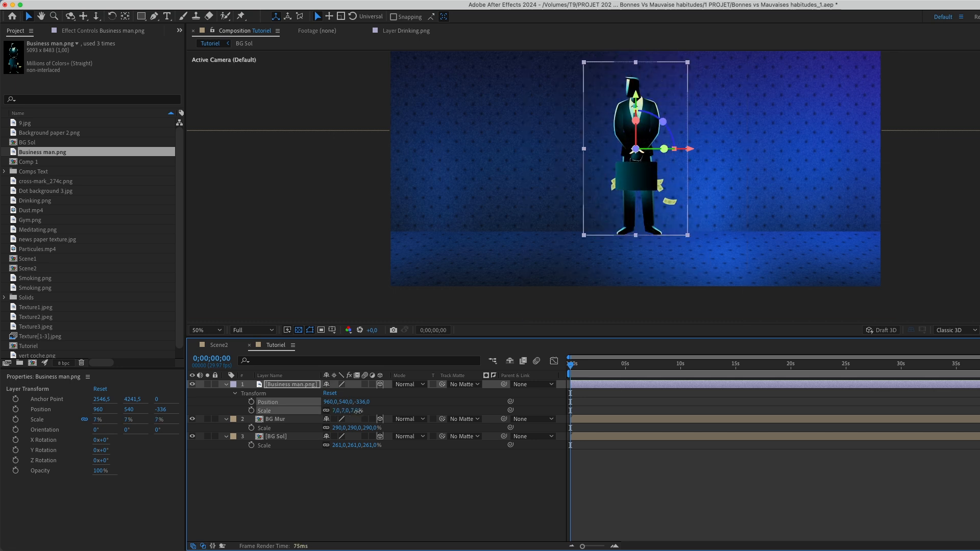
pyautogui.moveTo(359, 410); pyautogui.dragTo(357, 410)
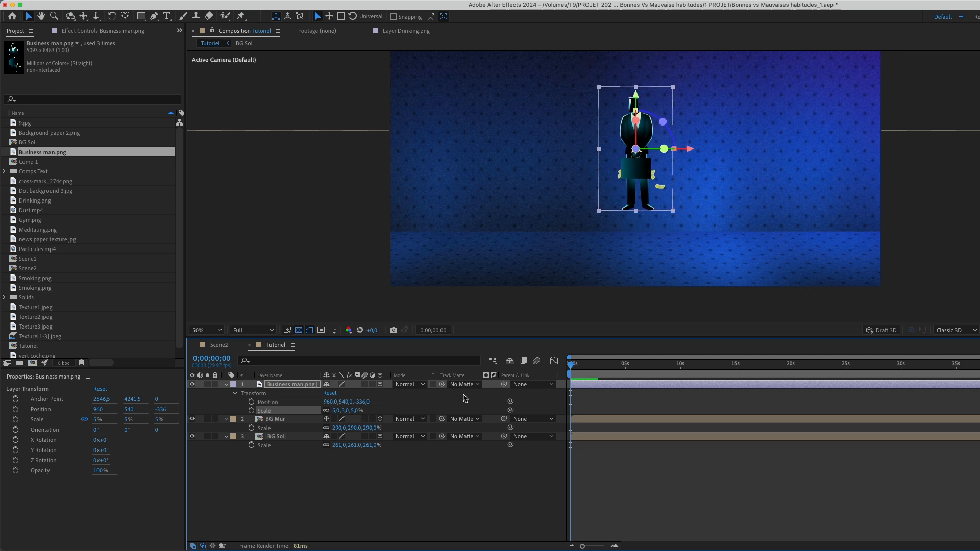
pyautogui.moveTo(632, 204); pyautogui.dragTo(630, 226)
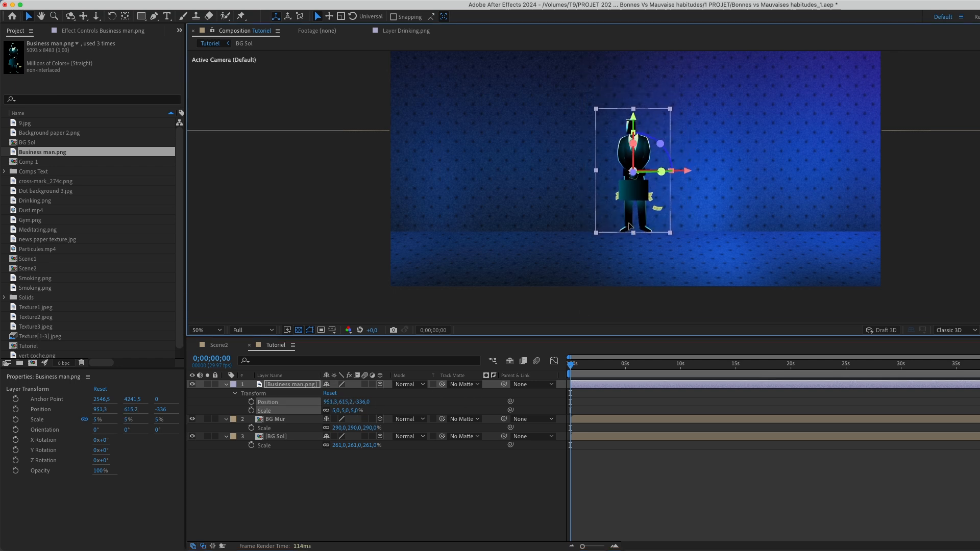
pyautogui.click(416, 493)
pyautogui.scroll(1, 605, 127)
pyautogui.scroll(-1, 604, 129)
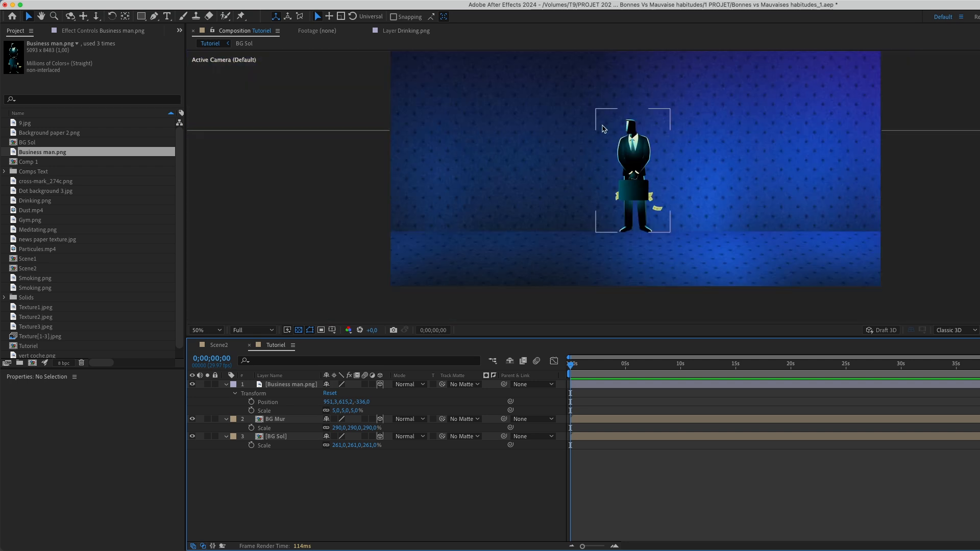
# Add a two-node camera named Camera 1 with the 50mm preset to the composition.
pyautogui.rightClick(335, 459)
pyautogui.moveTo(391, 417)
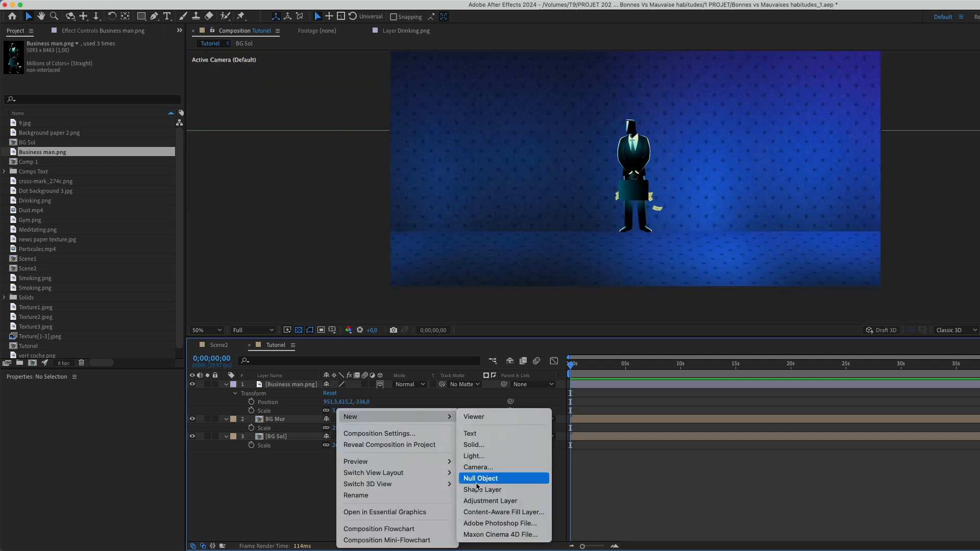
pyautogui.click(478, 467)
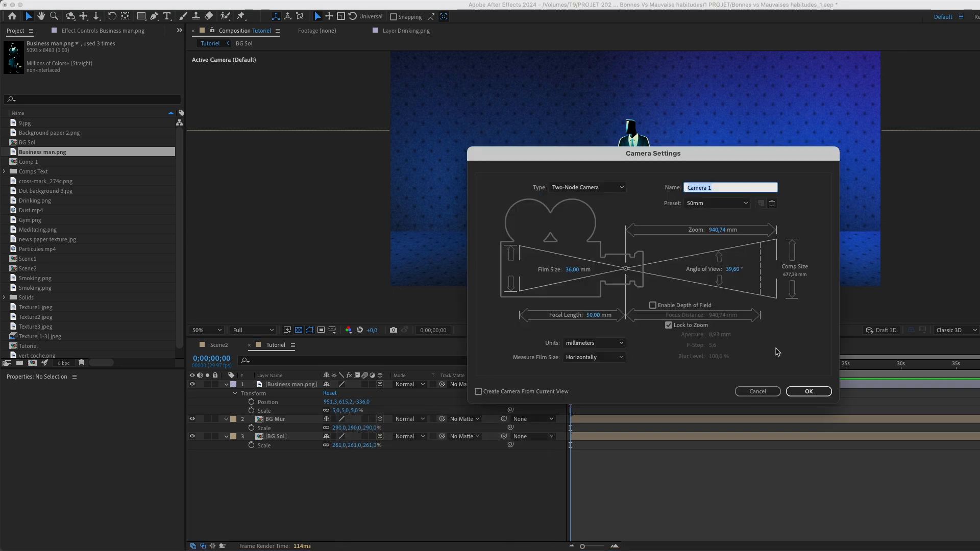
pyautogui.click(808, 391)
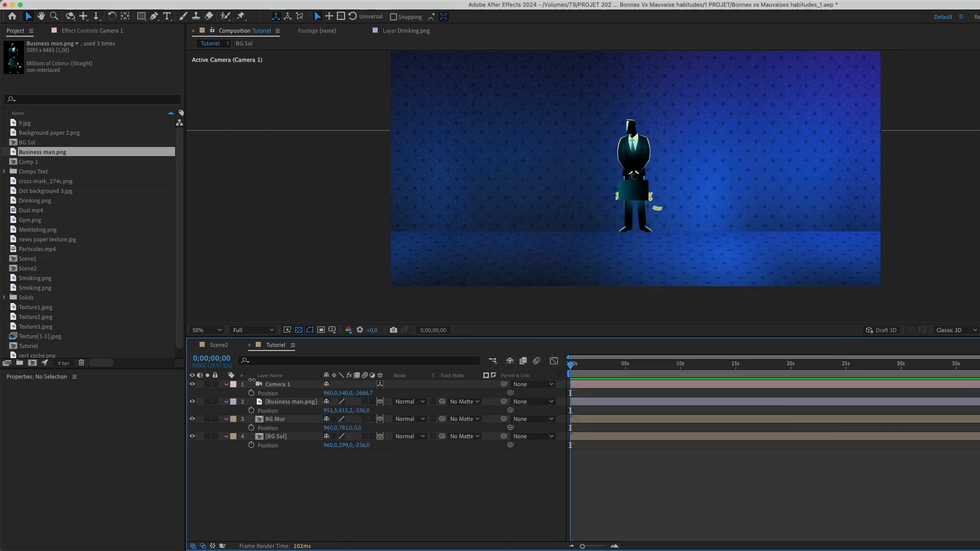
# Add a null object and parent Camera 1 to it.
pyautogui.press('super+alt+shift+y')
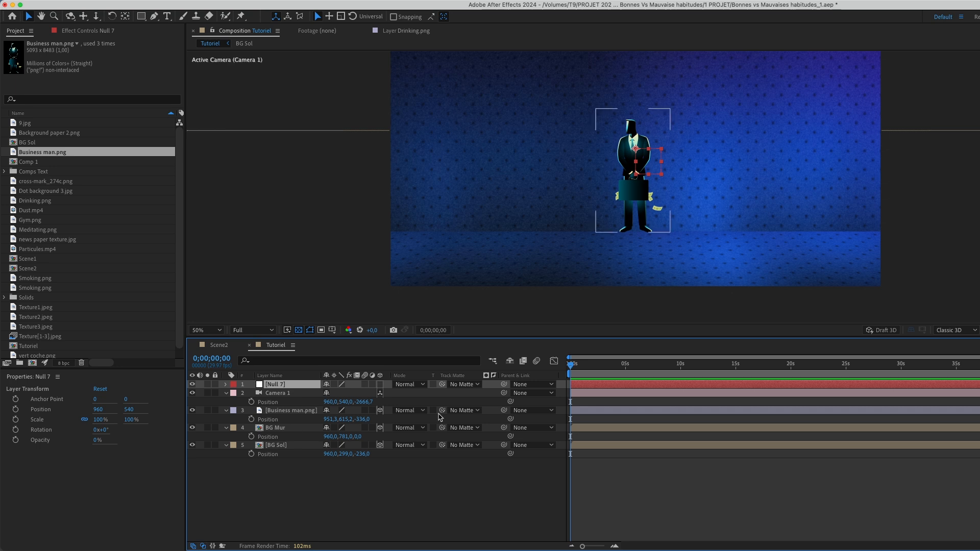
pyautogui.moveTo(503, 394); pyautogui.dragTo(276, 384)
pyautogui.press('p')
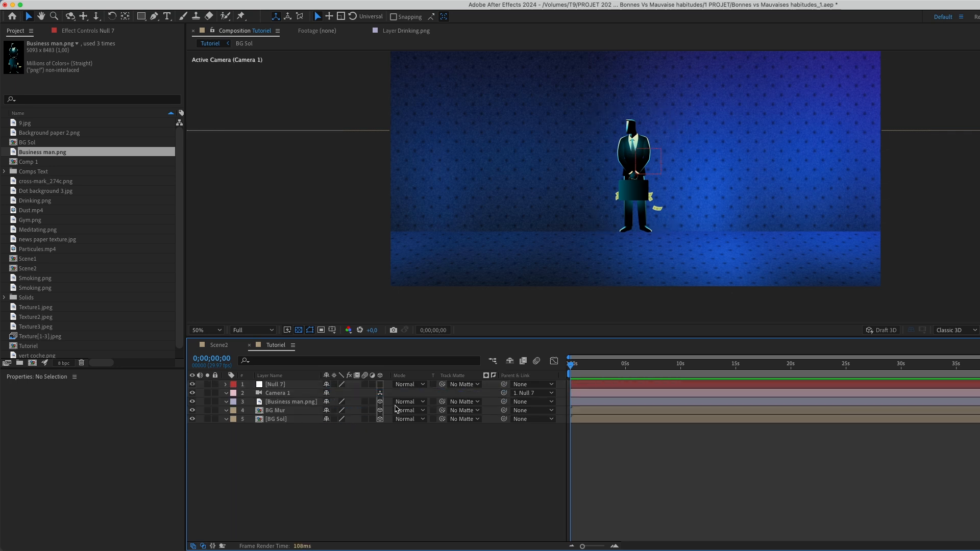
# Reveal the null's position and make the null a 3D layer.
pyautogui.click(288, 384)
pyautogui.press('p')
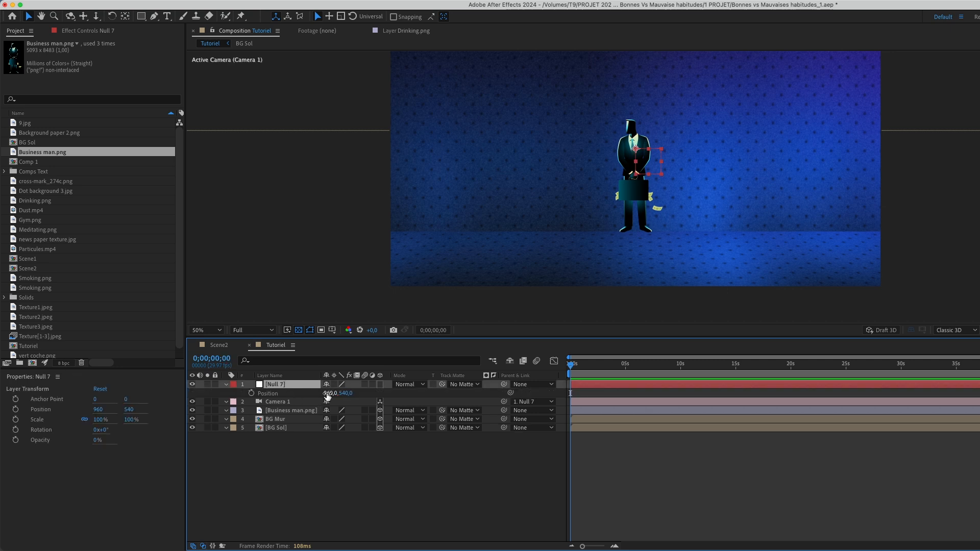
pyautogui.click(379, 385)
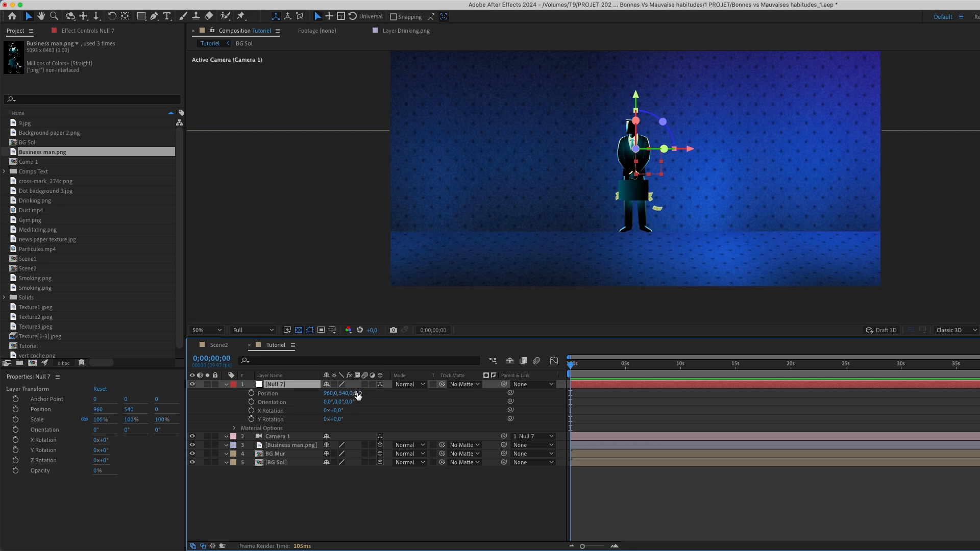
pyautogui.click(400, 407)
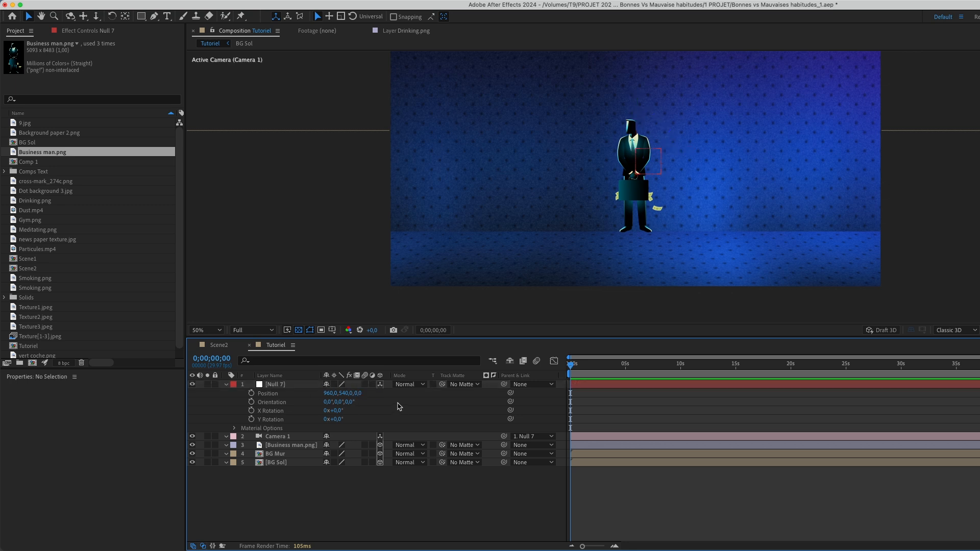
# Keyframe the null's position from the timeline start to Z 859 at 3 seconds, pushing the camera in.
pyautogui.click(251, 394)
pyautogui.click(602, 365)
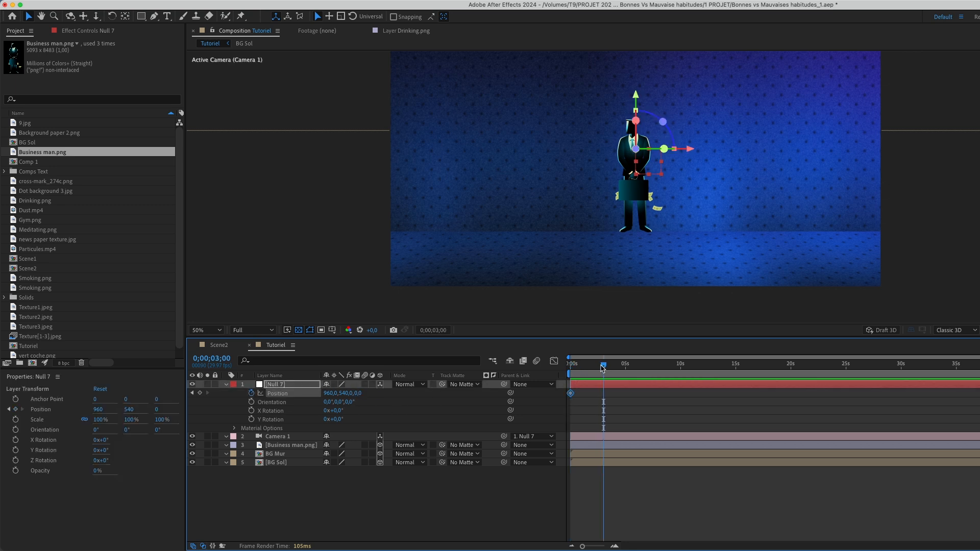
pyautogui.moveTo(361, 395); pyautogui.dragTo(801, 394)
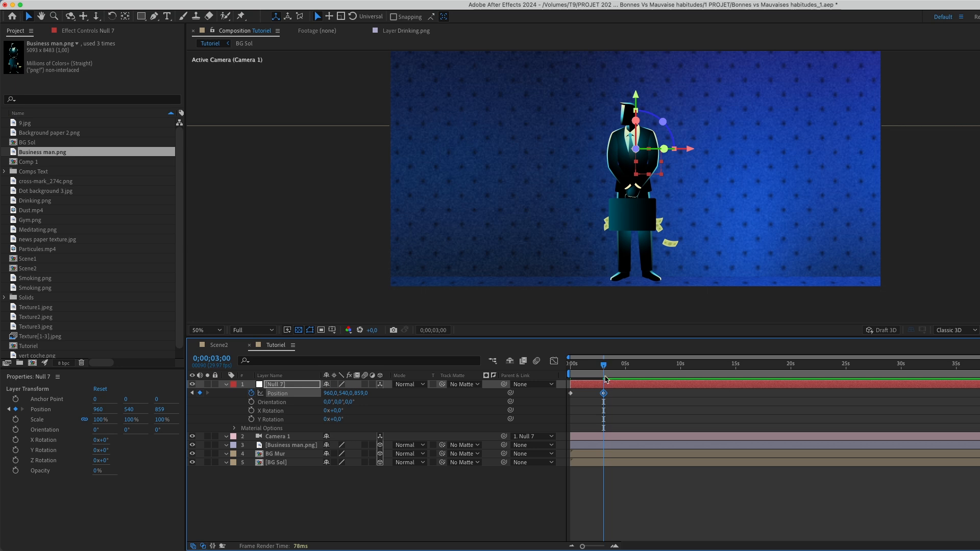
# Easy-ease the null's position keyframes, extend the last keyframe's incoming influence toward the start in the speed graph, and preview the camera move.
pyautogui.moveTo(613, 392); pyautogui.dragTo(540, 407)
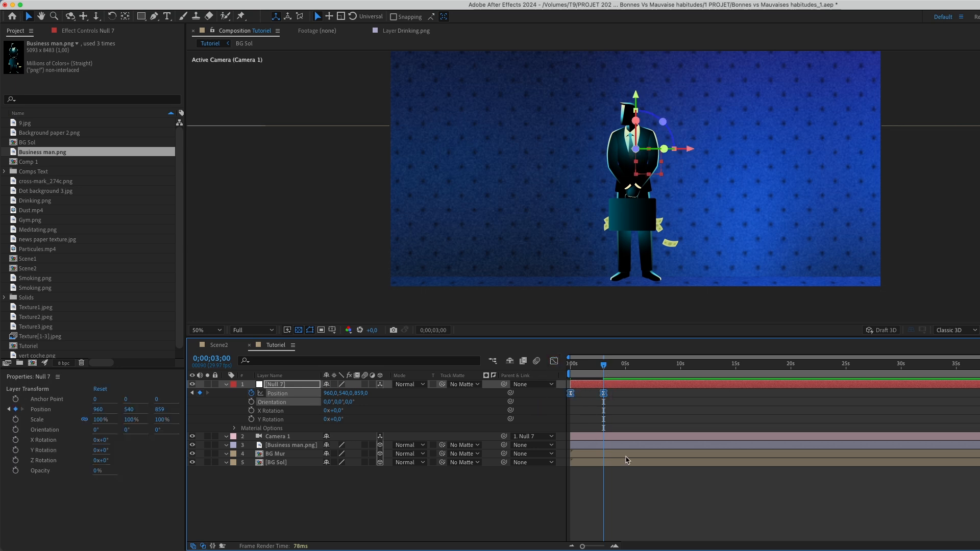
pyautogui.click(554, 361)
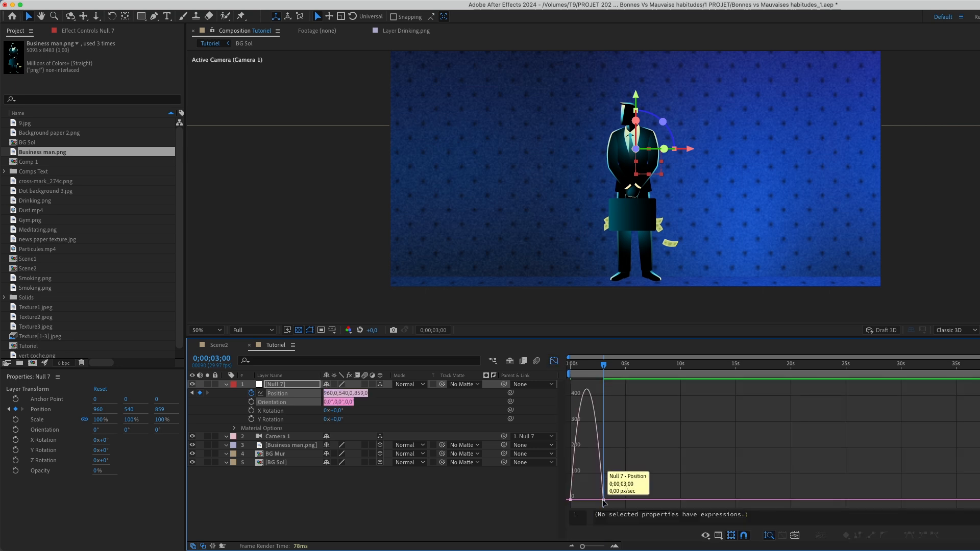
pyautogui.click(603, 499)
pyautogui.moveTo(597, 500); pyautogui.dragTo(572, 500)
pyautogui.click(553, 361)
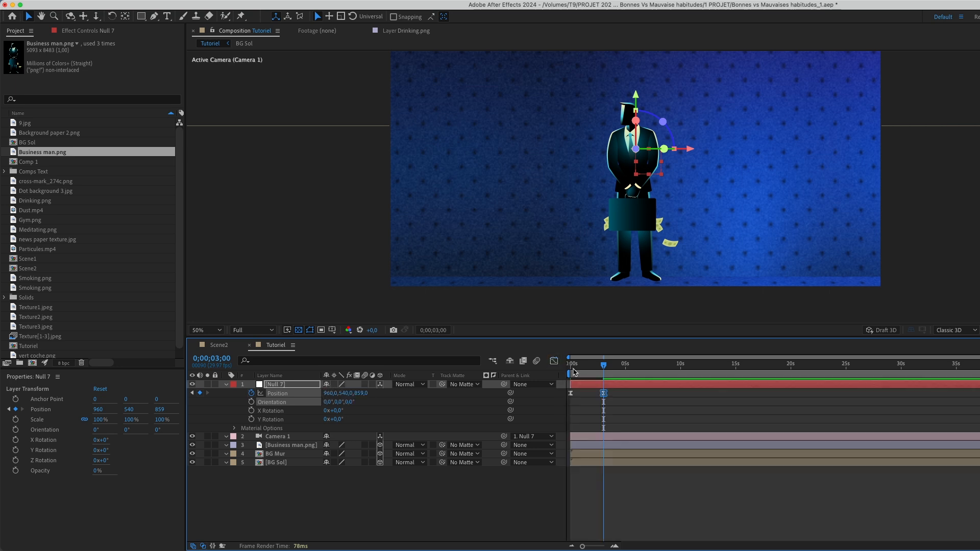
pyautogui.click(570, 366)
pyautogui.press('space')
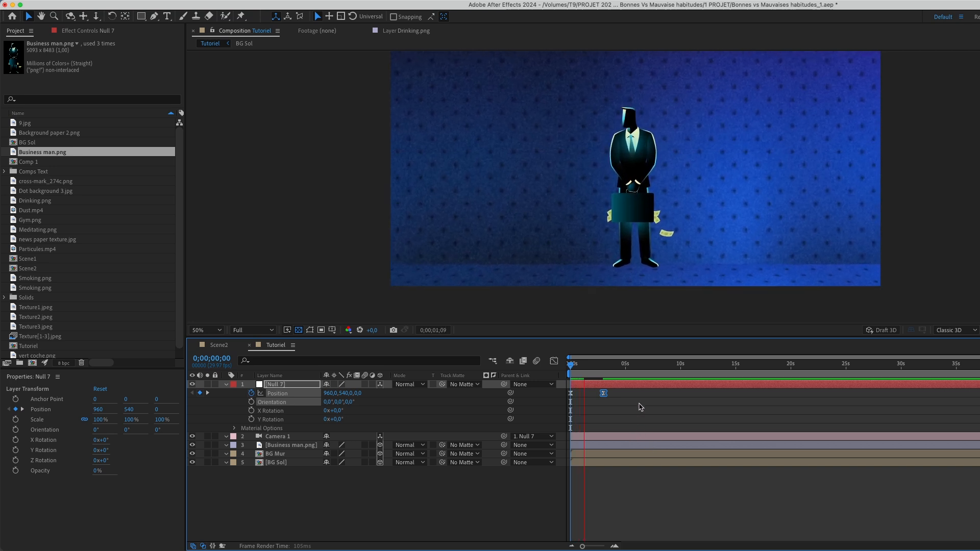
pyautogui.click(640, 406)
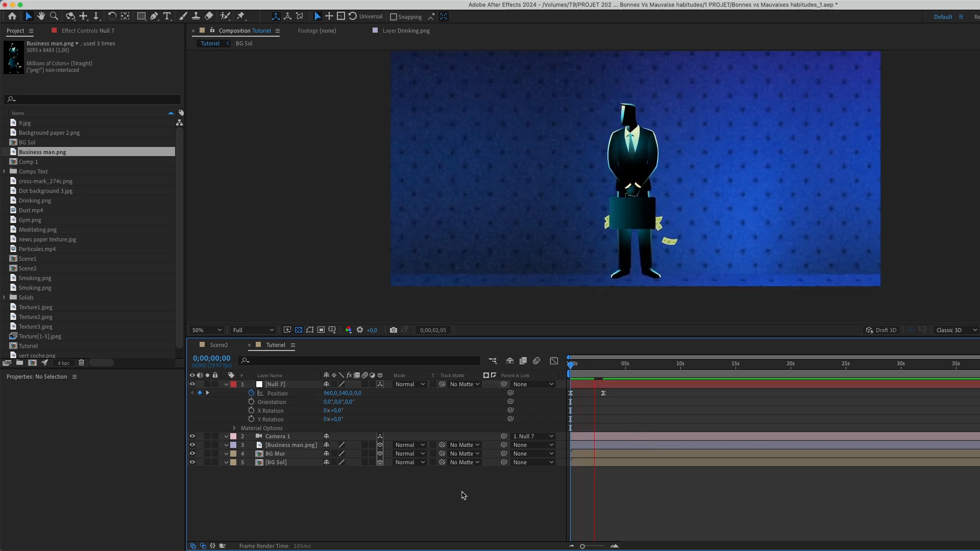
pyautogui.press('space')
# Draw a white rounded rectangle about 704 by 104 px on the wall beside the character's head and chest.
pyautogui.click(141, 17)
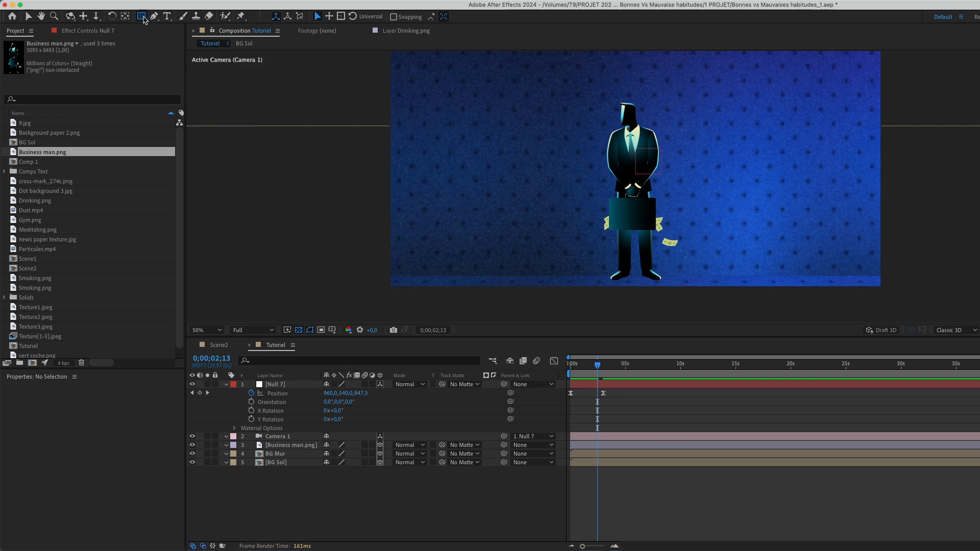
pyautogui.click(144, 16)
pyautogui.moveTo(150, 19); pyautogui.dragTo(167, 41)
pyautogui.click(175, 31)
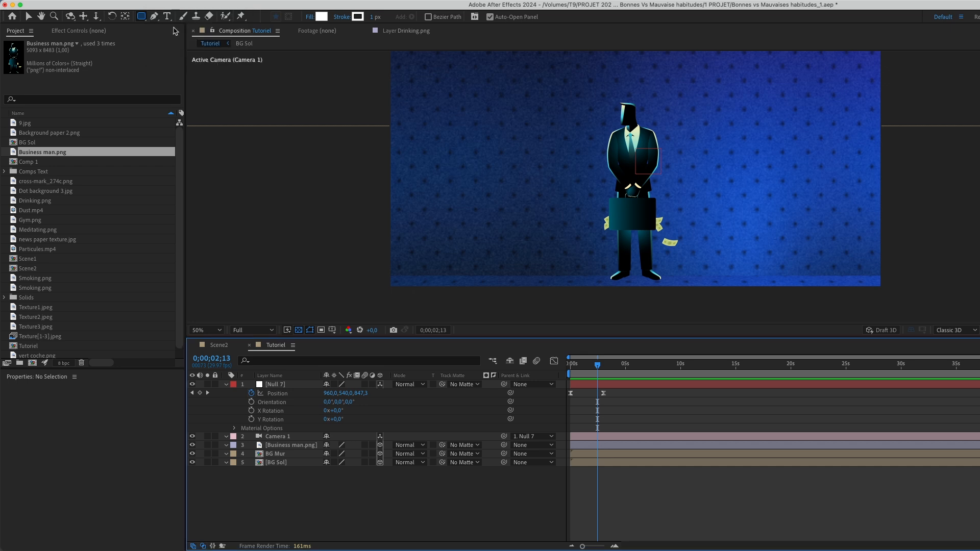
pyautogui.moveTo(408, 123); pyautogui.dragTo(588, 149)
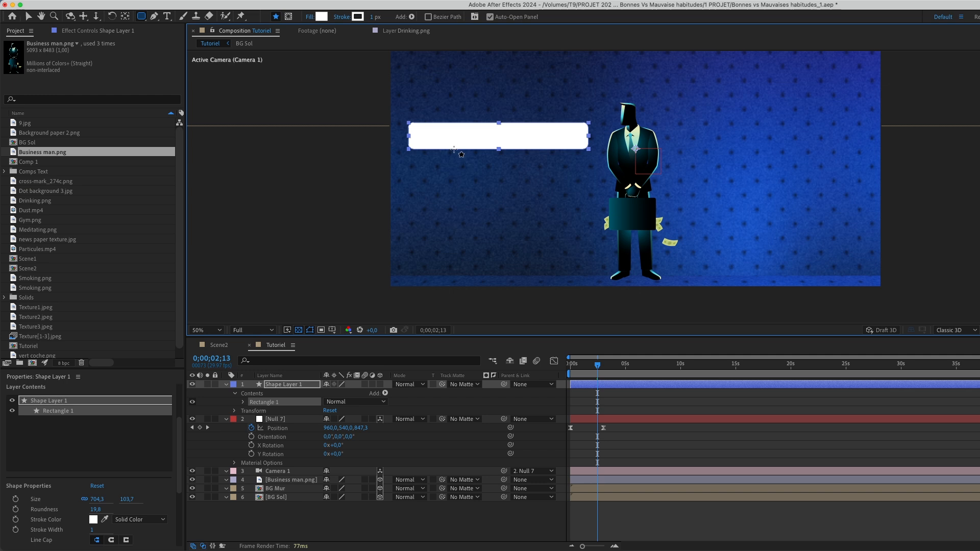
pyautogui.rightClick(284, 388)
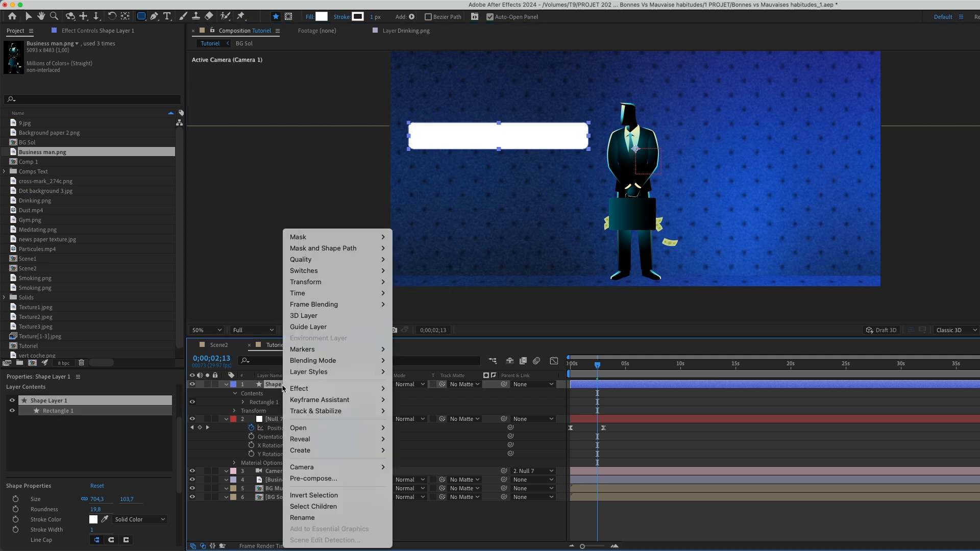
pyautogui.click(329, 518)
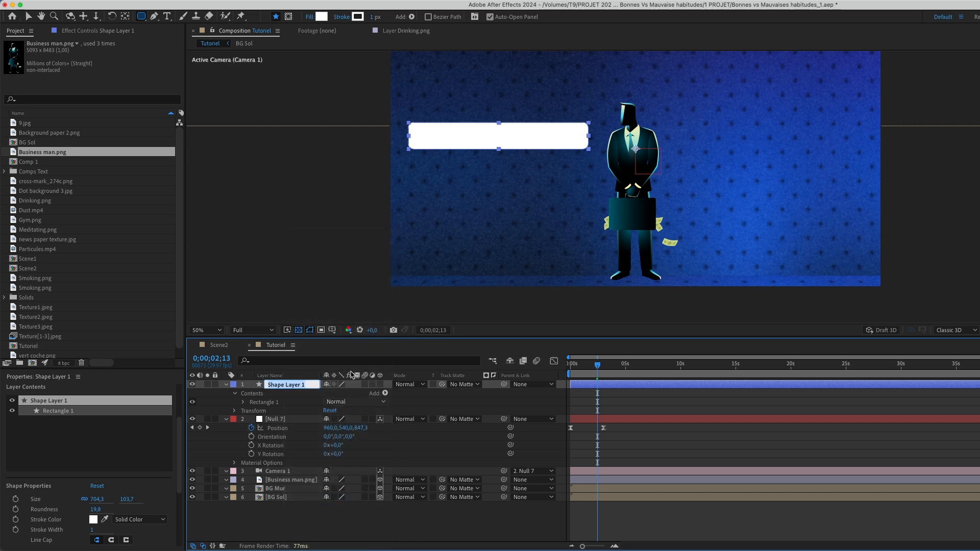
pyautogui.click(269, 513)
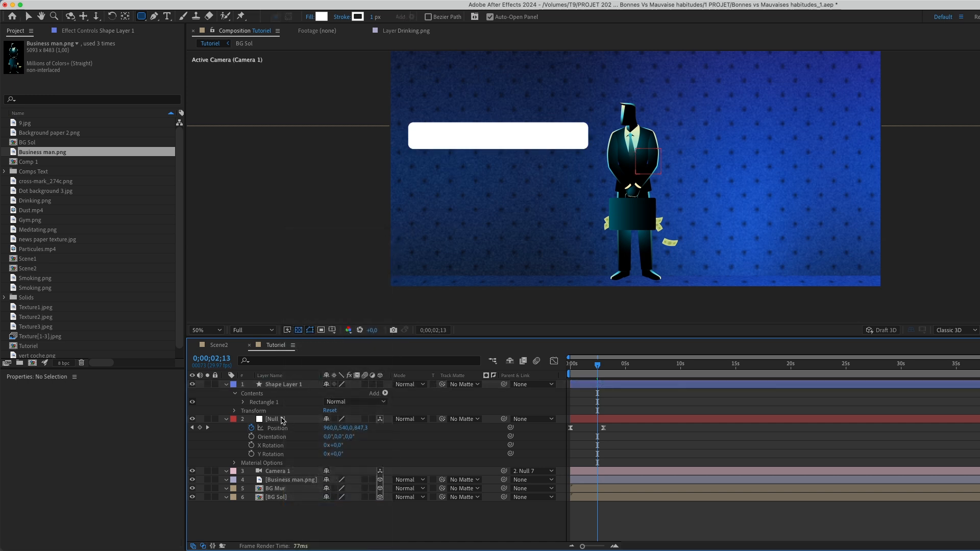
# Pre-compose Shape Layer 1 as "Bonnes vs Mauvaises Habitudes", moving all attributes into the new composition and copying that name.
pyautogui.rightClick(287, 396)
pyautogui.click(317, 479)
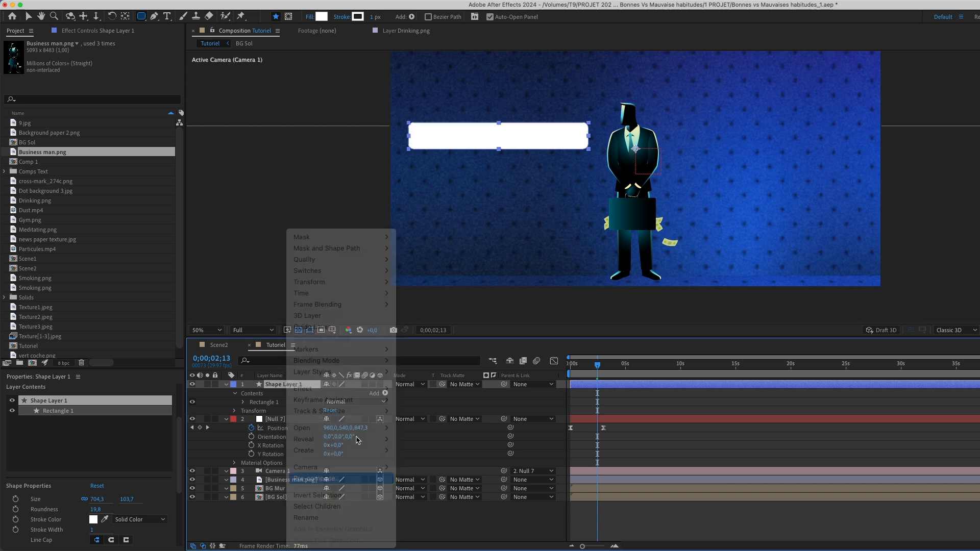
pyautogui.write('Bonnes vs Mau')
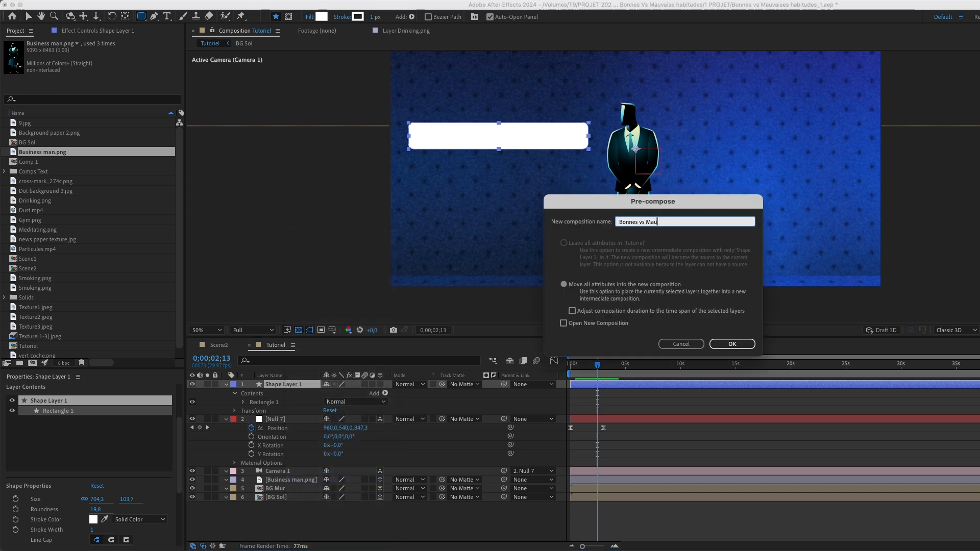
pyautogui.write('vaises Habitud')
pyautogui.press('super+a')
pyautogui.press('super+c')
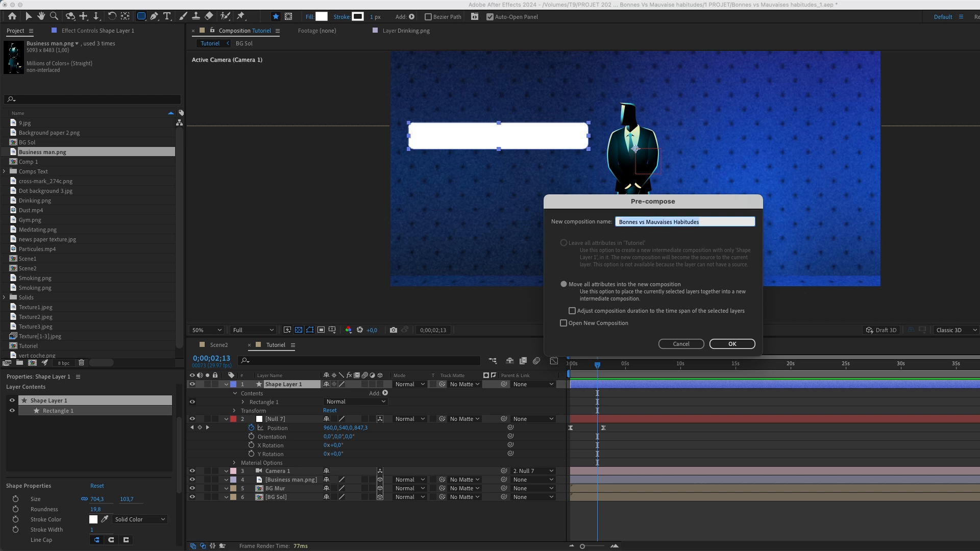
pyautogui.click(604, 229)
pyautogui.click(731, 344)
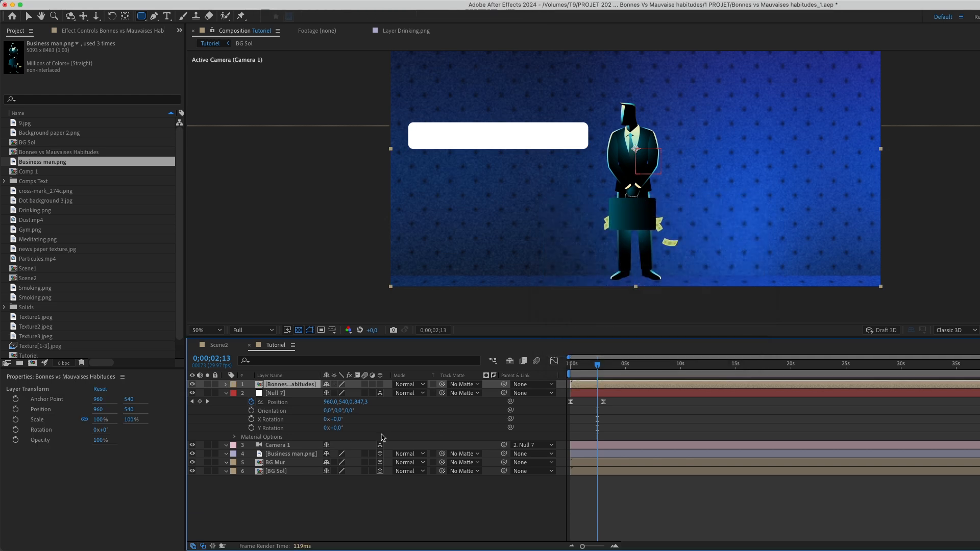
# Inside the Bonnes vs Mauvaises Habitudes composition, turn off the transparency grid and add Background paper 2.png above the rectangle layer.
pyautogui.doubleClick(288, 384)
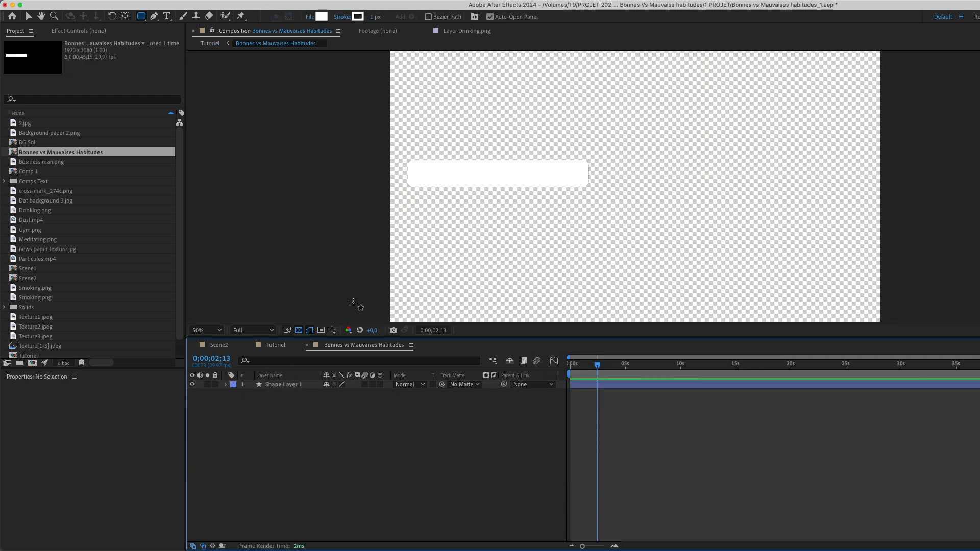
pyautogui.click(298, 330)
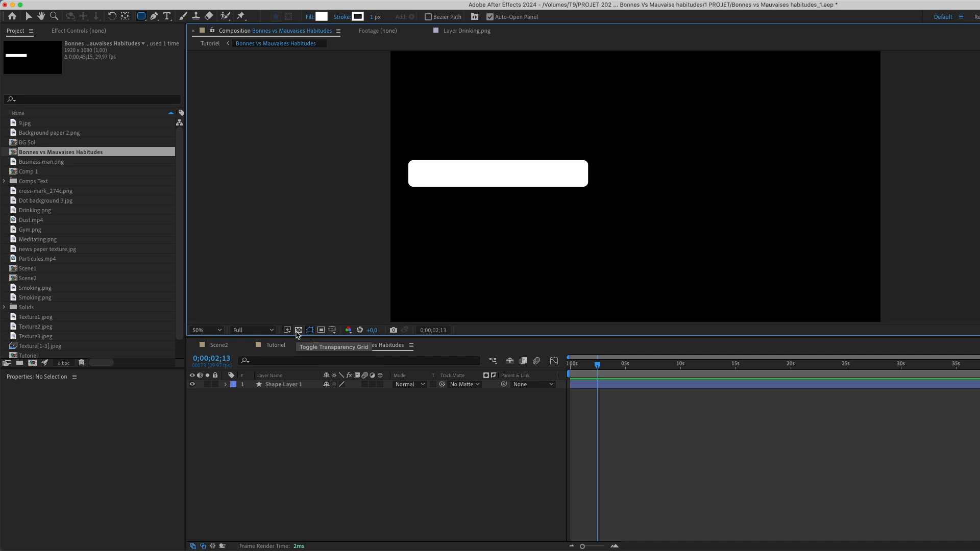
pyautogui.click(39, 183)
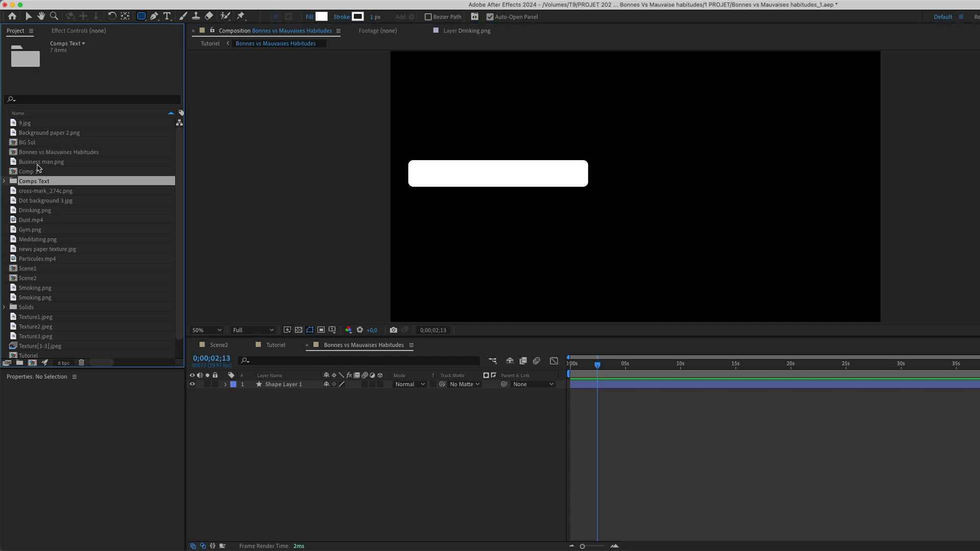
pyautogui.moveTo(27, 131); pyautogui.dragTo(282, 388)
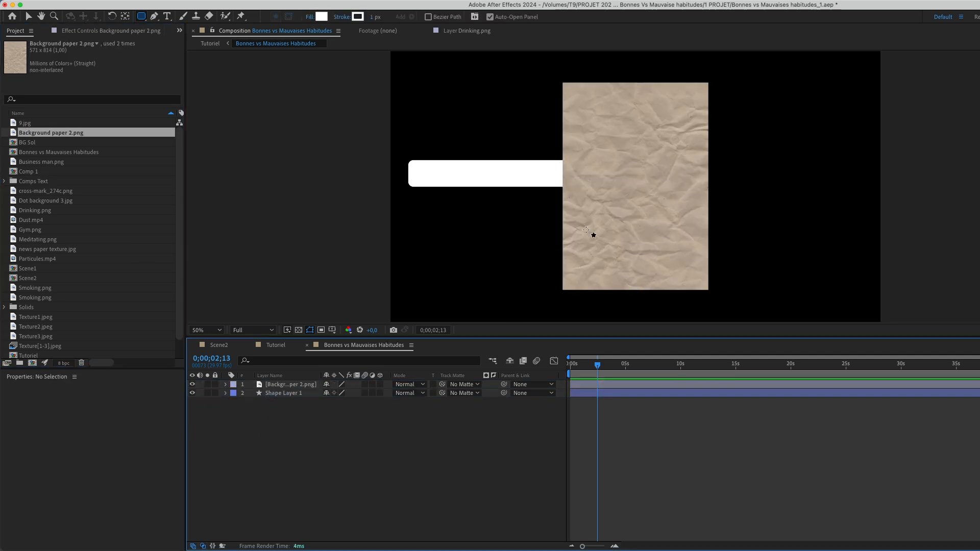
# Rotate the Background paper 2.png layer 90° and move it so it fully covers the white rounded rectangle.
pyautogui.click(282, 386)
pyautogui.press('r')
pyautogui.moveTo(334, 394); pyautogui.dragTo(288, 391)
pyautogui.click(333, 397)
pyautogui.write('90')
pyautogui.press('Return')
pyautogui.press('v')
pyautogui.moveTo(620, 236); pyautogui.dragTo(484, 221)
# Set Background paper 2.png as the track matte of Shape Layer 1 and switch the matte to Luma.
pyautogui.click(446, 415)
pyautogui.click(459, 406)
pyautogui.click(396, 426)
pyautogui.click(460, 402)
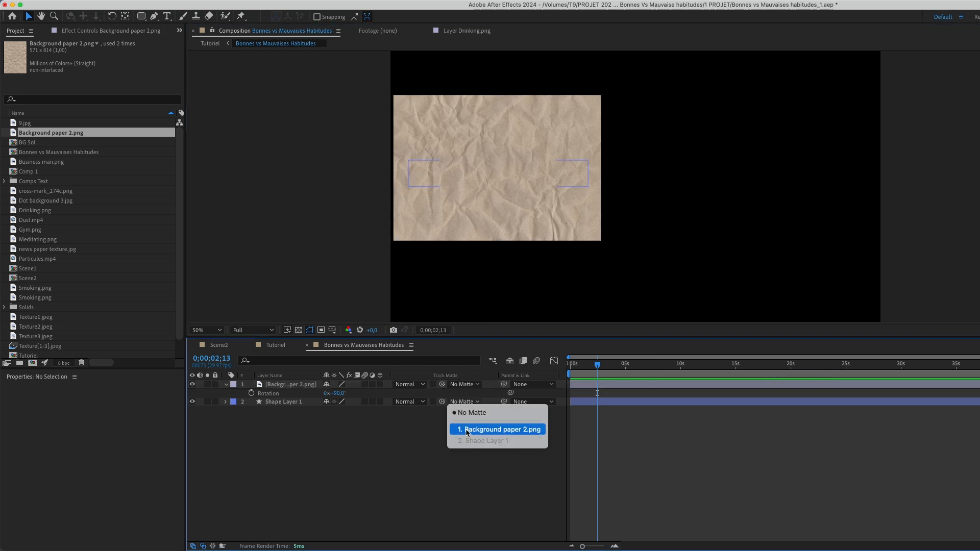
pyautogui.click(467, 431)
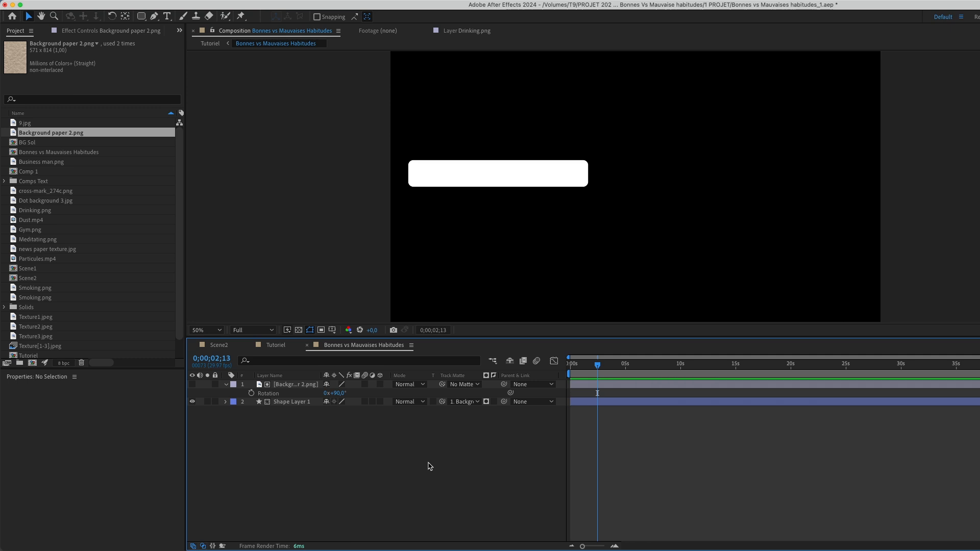
pyautogui.click(486, 402)
pyautogui.click(486, 401)
pyautogui.click(486, 402)
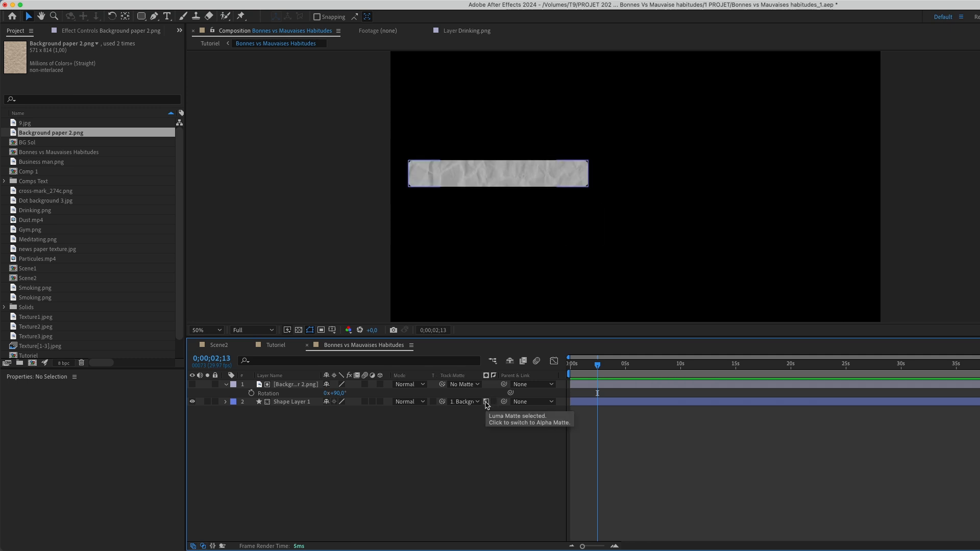
# Add a text box across the banner with the copied title "Bonnes vs Mauvaises Habitudes", reducing the font size to fit one line.
pyautogui.scroll(1, 387, 235)
pyautogui.press('space')
pyautogui.moveTo(368, 267); pyautogui.dragTo(545, 287)
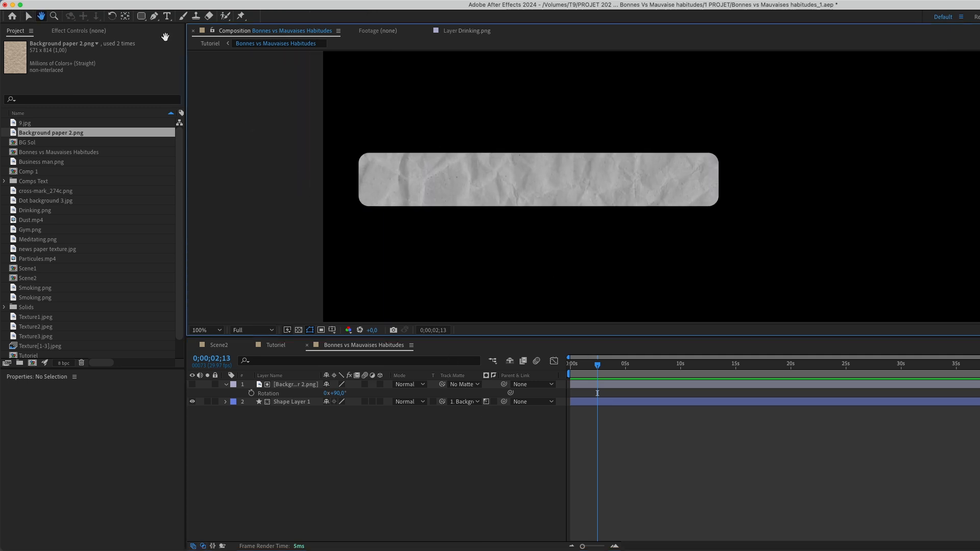
pyautogui.click(166, 16)
pyautogui.moveTo(366, 162); pyautogui.dragTo(710, 198)
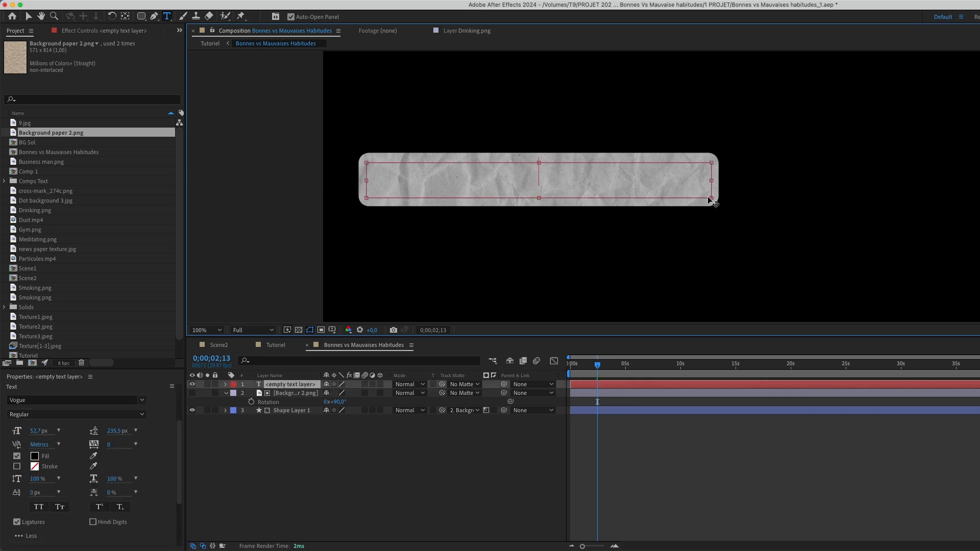
pyautogui.press('super+v')
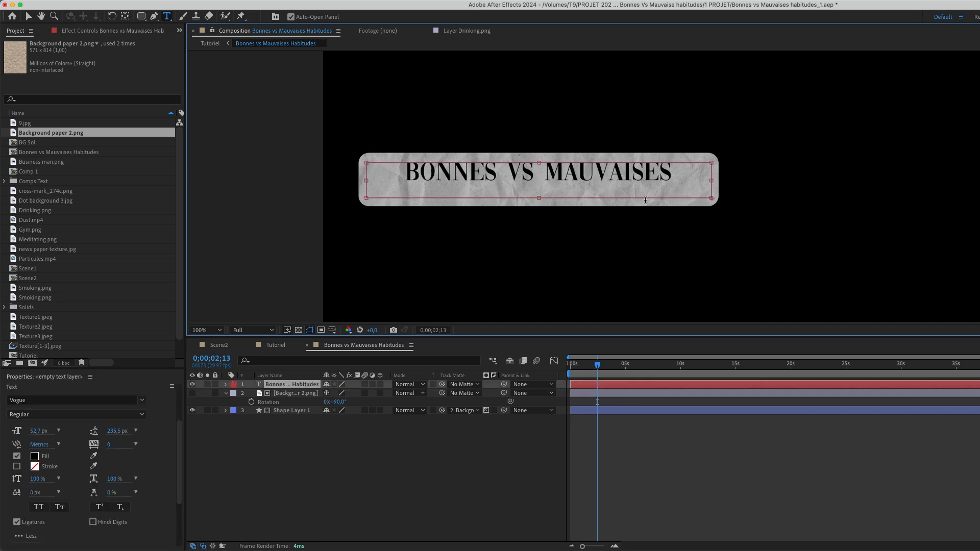
pyautogui.moveTo(685, 175); pyautogui.dragTo(245, 361)
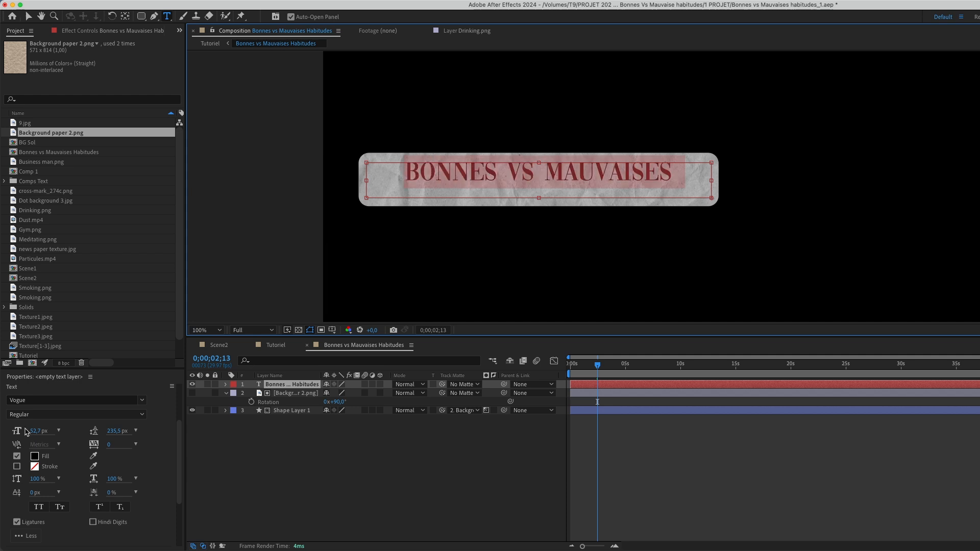
pyautogui.moveTo(34, 432); pyautogui.dragTo(23, 432)
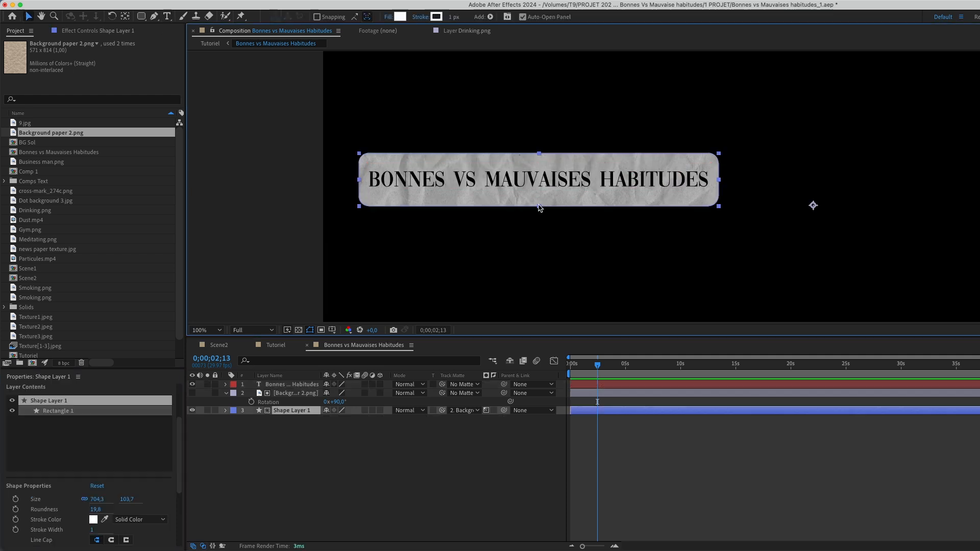
pyautogui.moveTo(539, 207); pyautogui.dragTo(537, 207)
pyautogui.press('s')
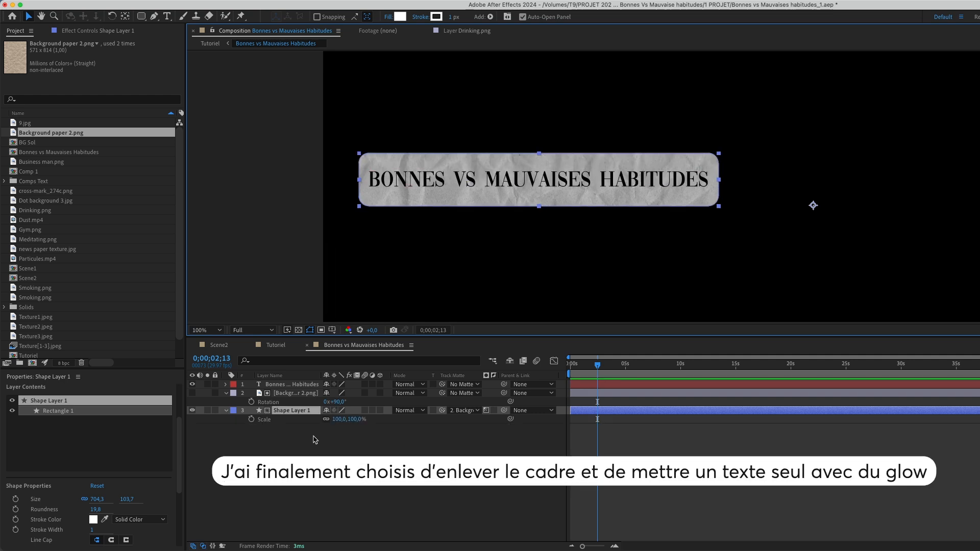
pyautogui.click(326, 420)
pyautogui.moveTo(331, 419); pyautogui.dragTo(341, 419)
pyautogui.press('super+z')
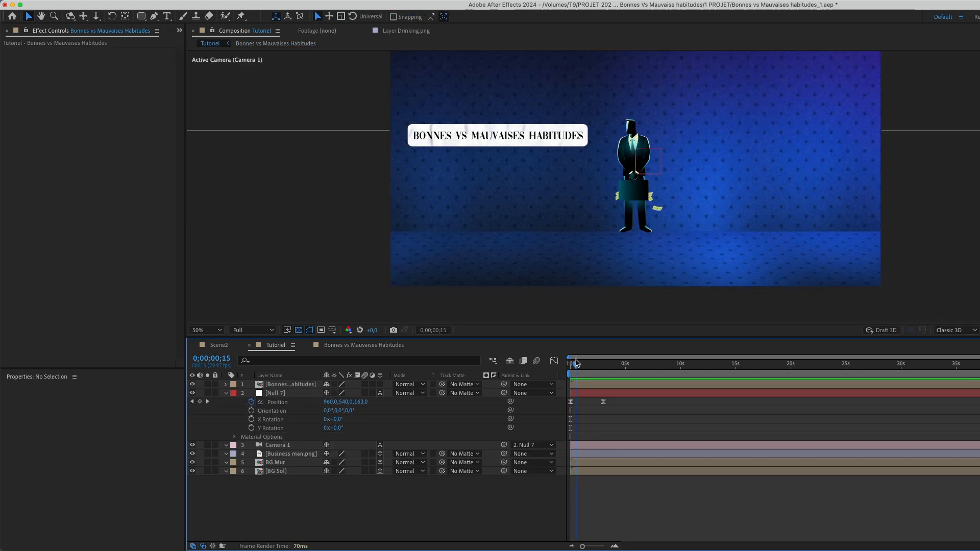
# In the Tutoriel composition at 0;00;03;00, make the Bonnes vs Mauvaises Habitudes layer 3D and bring it in front of the wall at Z position -576.
pyautogui.moveTo(575, 365); pyautogui.dragTo(604, 380)
pyautogui.click(379, 384)
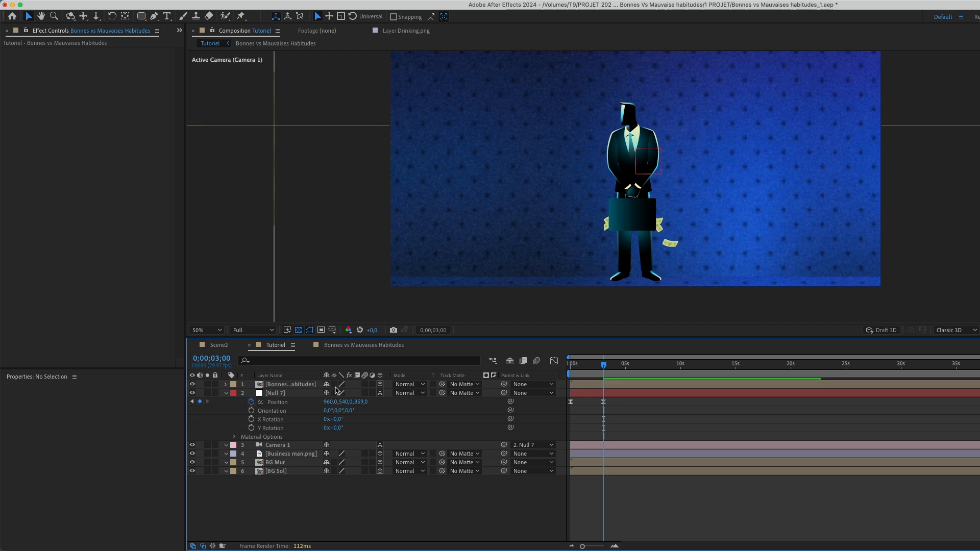
pyautogui.click(306, 385)
pyautogui.press('p')
pyautogui.moveTo(357, 393); pyautogui.dragTo(380, 392)
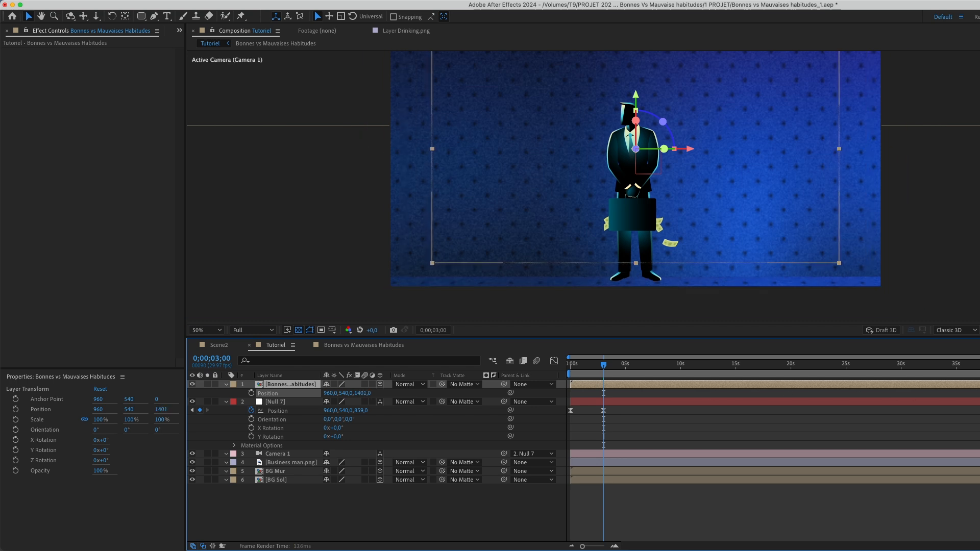
pyautogui.scroll(-2, 616, 217)
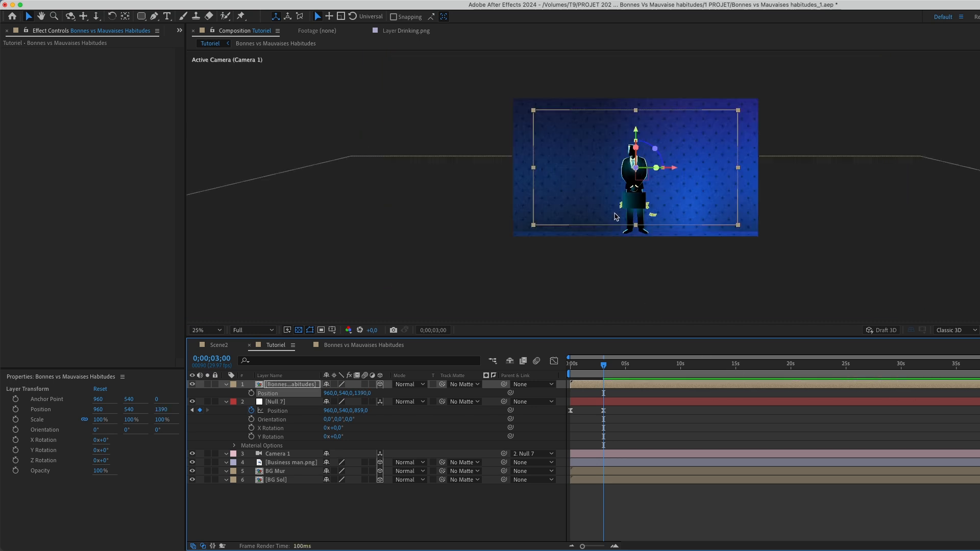
pyautogui.moveTo(614, 217); pyautogui.dragTo(543, 206)
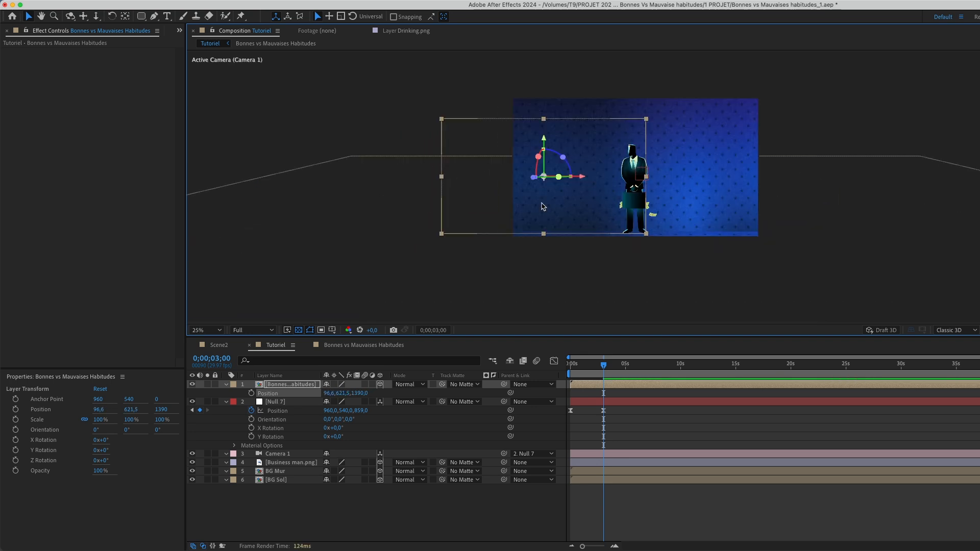
pyautogui.moveTo(367, 397); pyautogui.dragTo(151, 353)
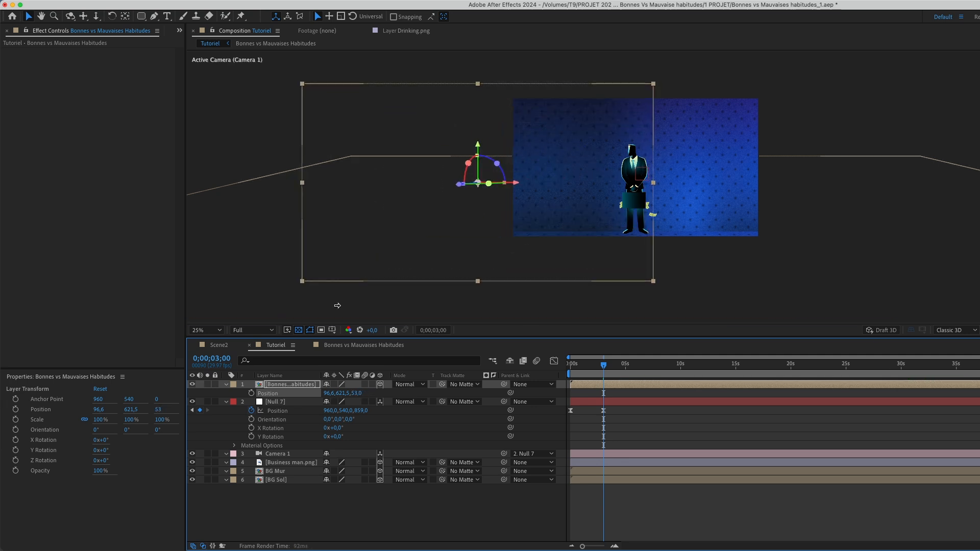
pyautogui.moveTo(475, 249); pyautogui.dragTo(599, 263)
pyautogui.moveTo(361, 393); pyautogui.dragTo(56, 407)
pyautogui.moveTo(536, 295); pyautogui.dragTo(628, 262)
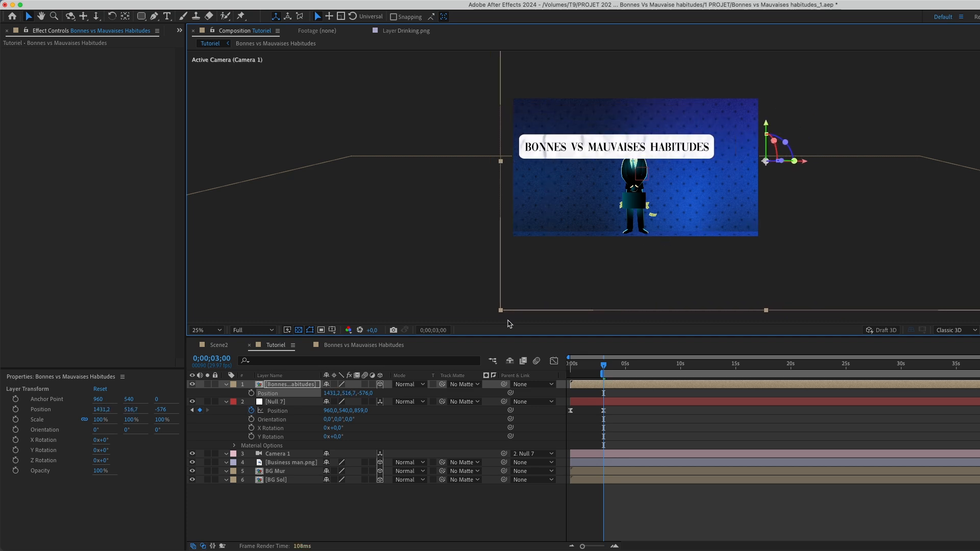
# Scale the title layer to 57%, move its anchor point onto the banner, and place the banner above and beside the character's head.
pyautogui.press('s')
pyautogui.moveTo(363, 392); pyautogui.dragTo(353, 393)
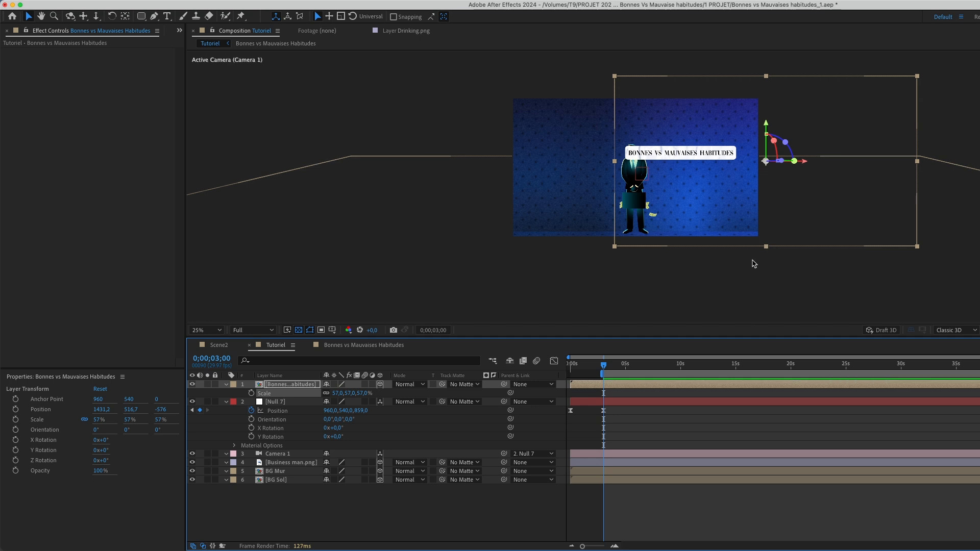
pyautogui.press('y')
pyautogui.moveTo(766, 162); pyautogui.dragTo(701, 173)
pyautogui.press('v')
pyautogui.moveTo(757, 201); pyautogui.dragTo(658, 180)
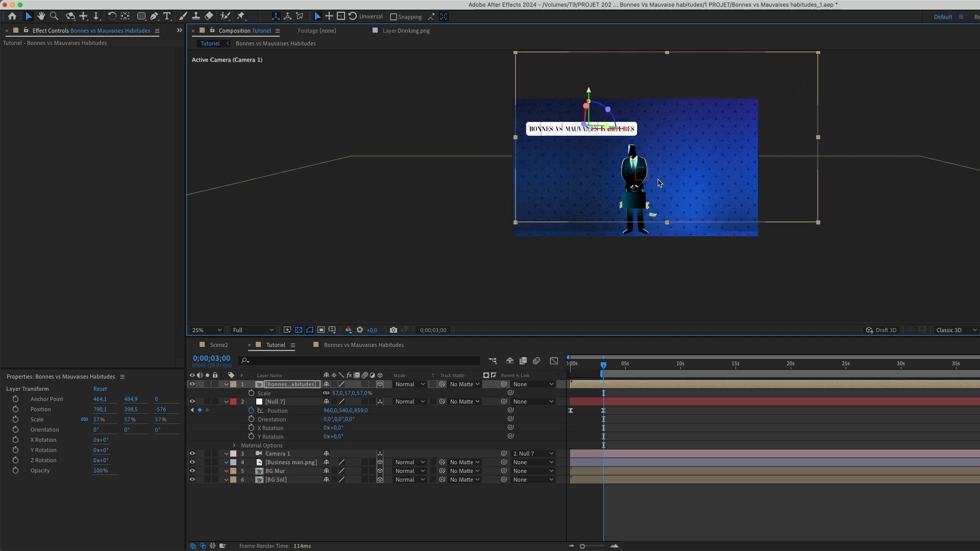
# Preview the camera push-in with the title banner from the start of the composition.
pyautogui.moveTo(603, 366); pyautogui.dragTo(569, 368)
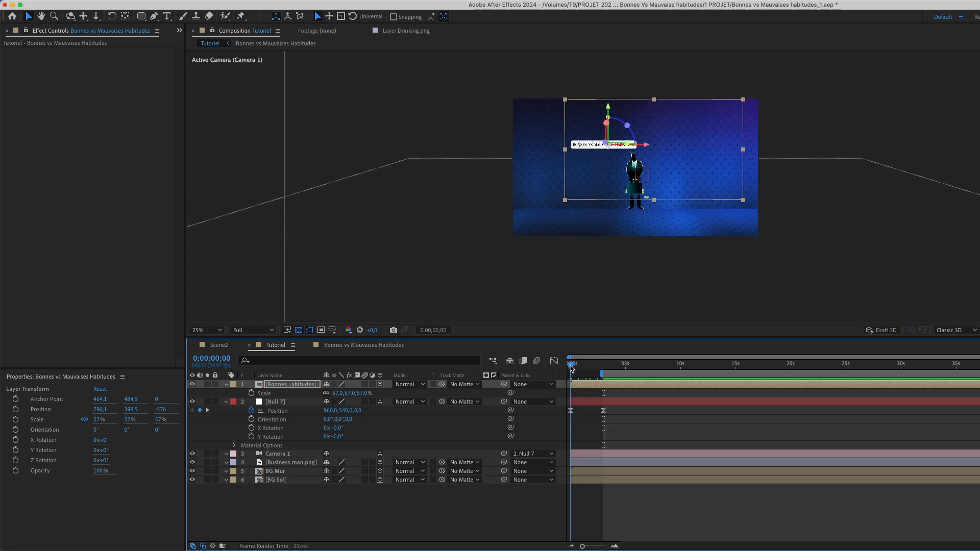
pyautogui.press('space')
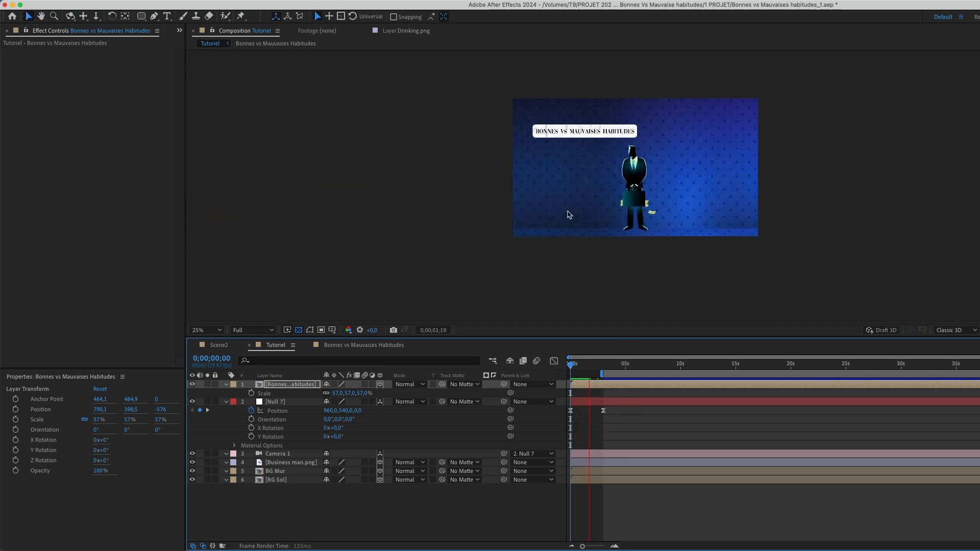
pyautogui.press('space')
# Lower the title banner beside the character's upper body at position 733.9, 540, scale it to 45%, and play the result.
pyautogui.moveTo(589, 158); pyautogui.dragTo(548, 258)
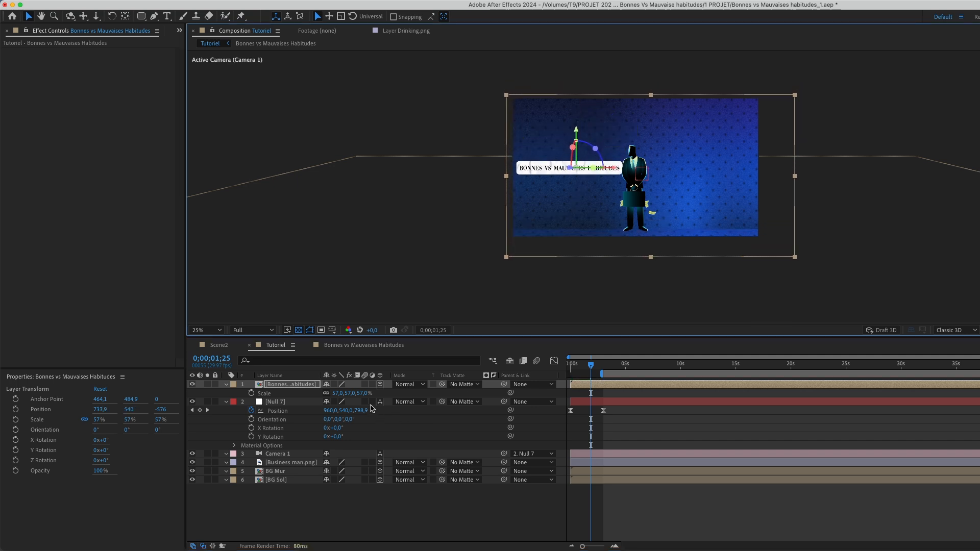
pyautogui.moveTo(363, 397); pyautogui.dragTo(354, 393)
pyautogui.click(398, 510)
pyautogui.press('space')
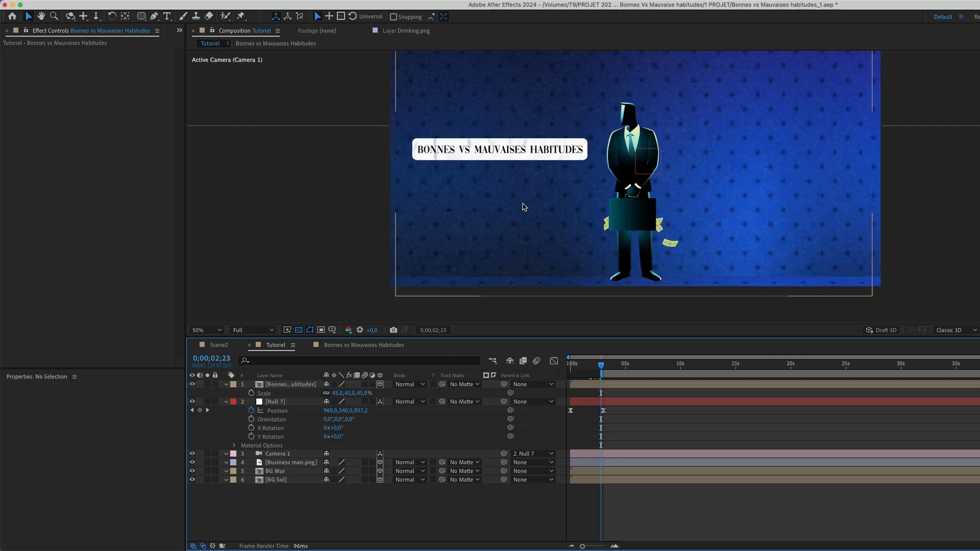
# At 0;00;00;00, keyframe the title layer's X Rotation at -84° and its Opacity at 0%.
pyautogui.moveTo(602, 365); pyautogui.dragTo(564, 366)
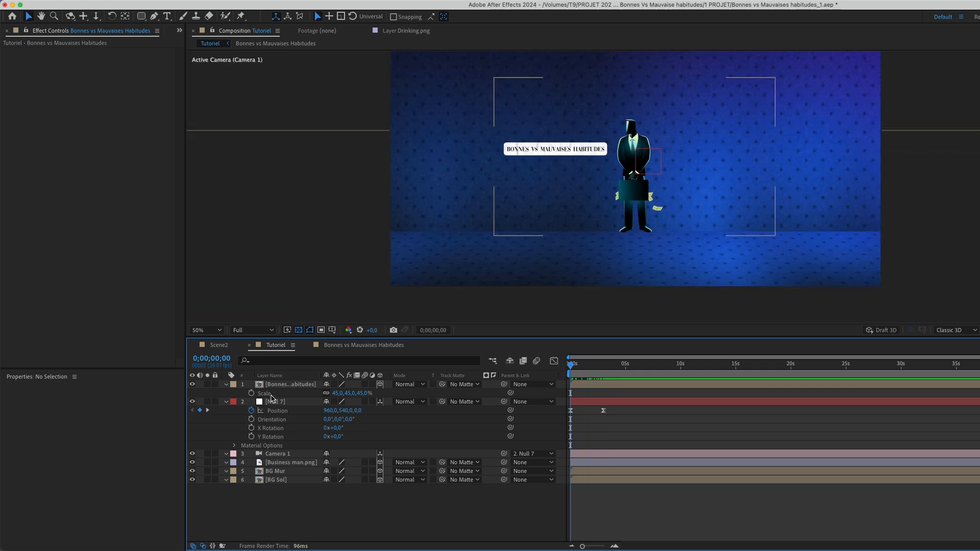
pyautogui.click(286, 384)
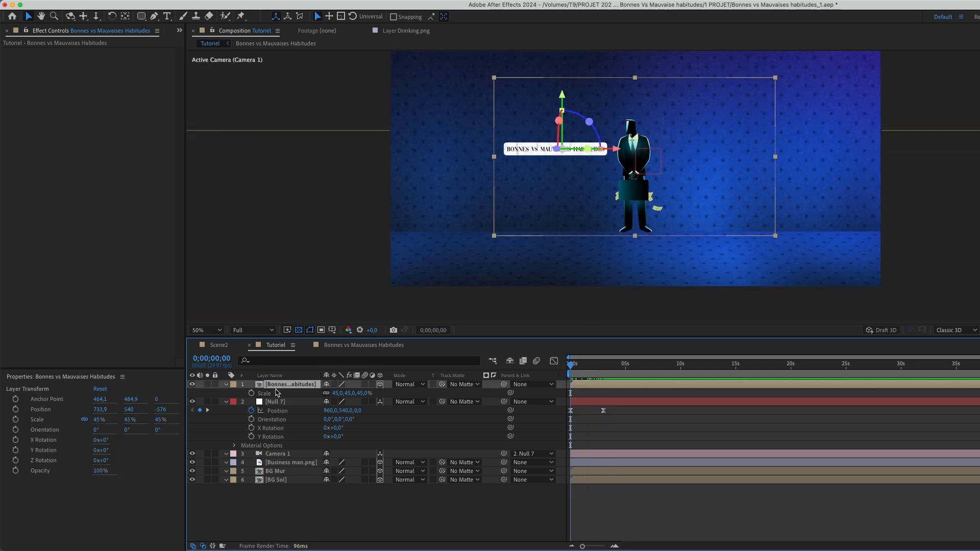
pyautogui.click(227, 385)
pyautogui.click(226, 385)
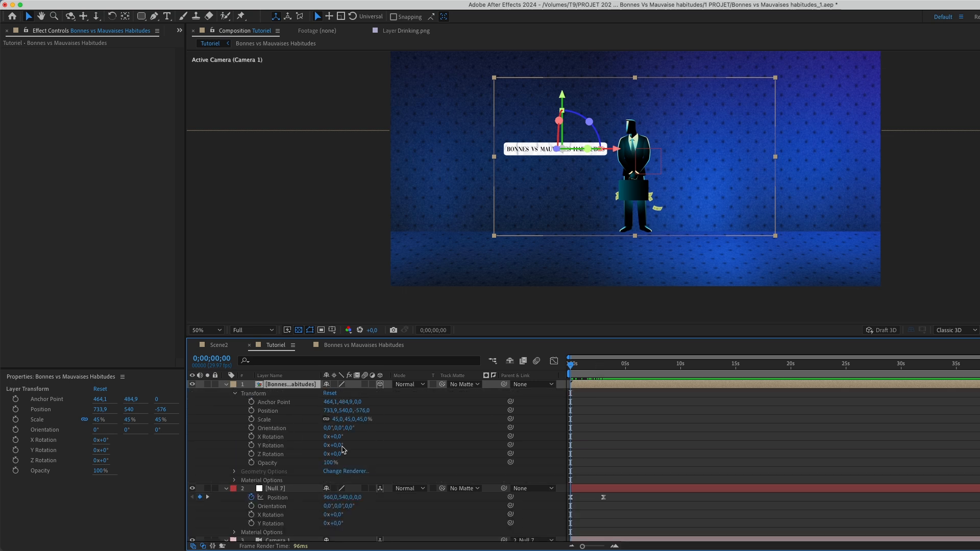
pyautogui.moveTo(340, 447)
pyautogui.mouseDown()
pyautogui.moveTo(315, 431)
pyautogui.moveTo(327, 435)
pyautogui.mouseUp()
pyautogui.press('super+z')
pyautogui.click(252, 437)
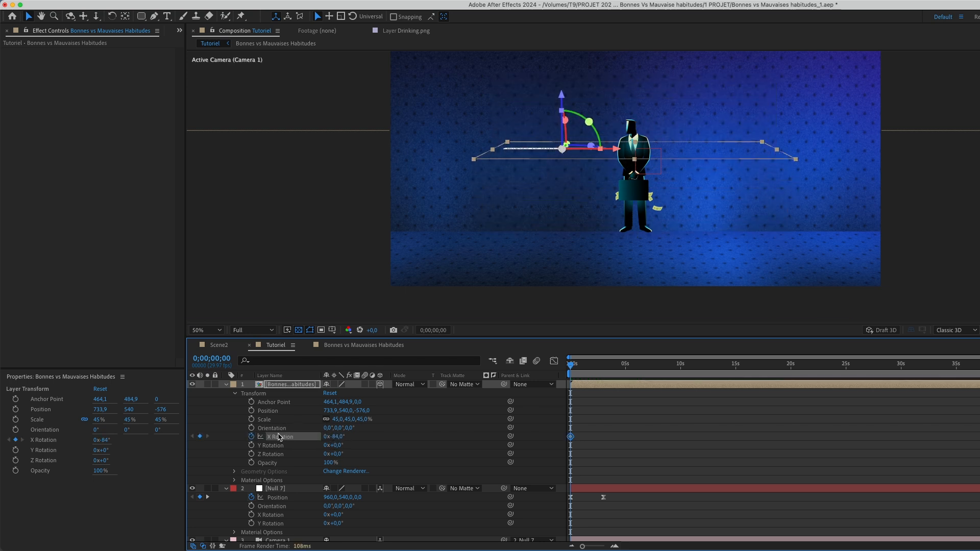
pyautogui.moveTo(325, 462); pyautogui.dragTo(235, 460)
pyautogui.click(252, 463)
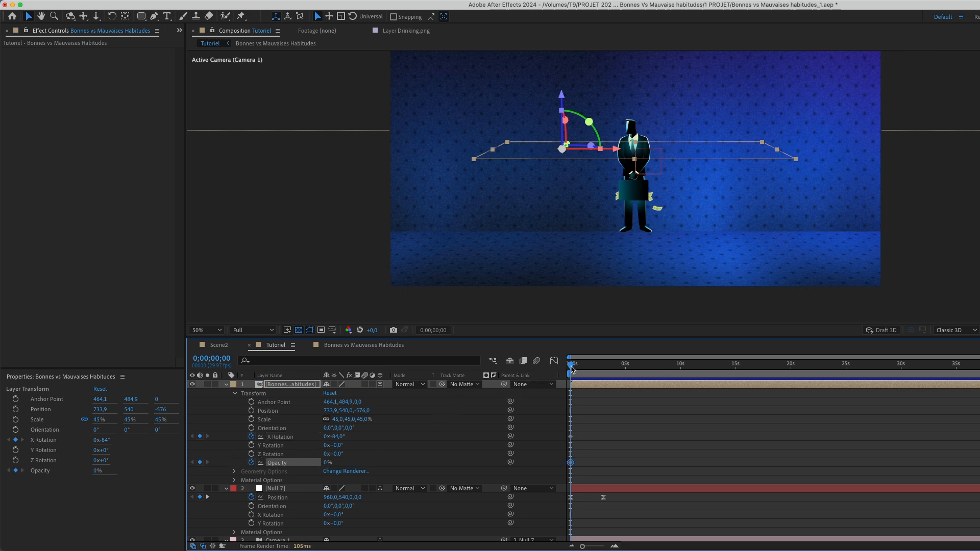
# At 0;00;01;17, keyframe the title layer's X Rotation at 0° and its Opacity at 100%.
pyautogui.moveTo(574, 371); pyautogui.dragTo(587, 367)
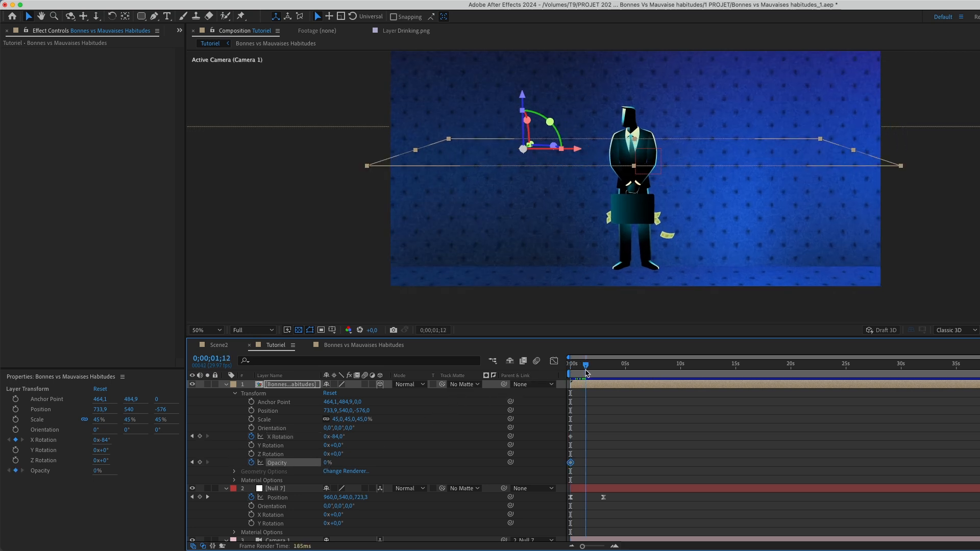
pyautogui.click(337, 436)
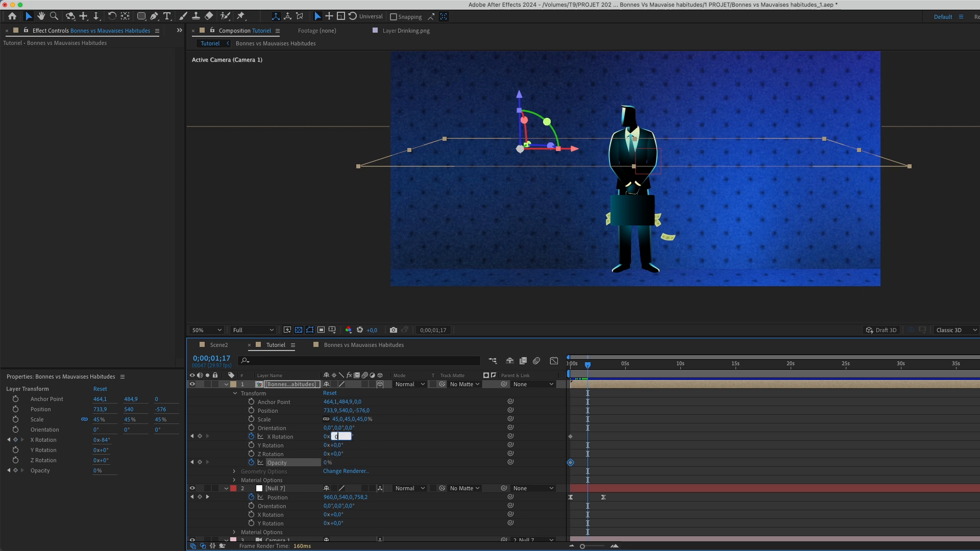
pyautogui.write('0')
pyautogui.press('Return')
pyautogui.click(327, 461)
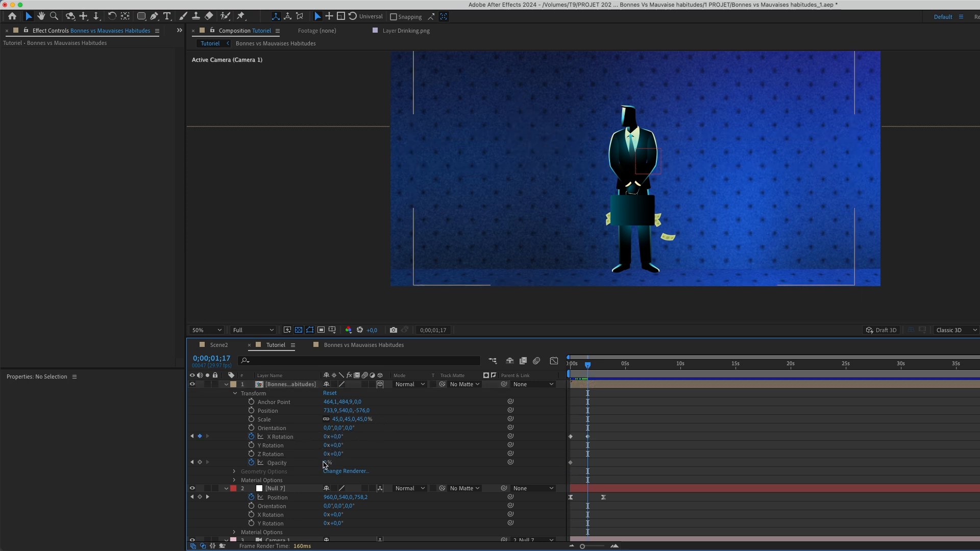
pyautogui.click(325, 463)
pyautogui.write('1')
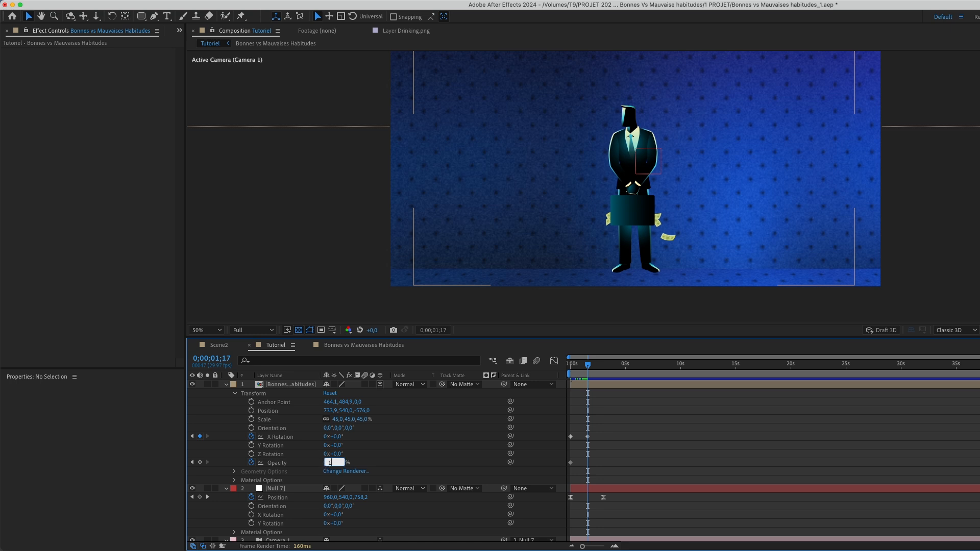
pyautogui.write('00')
pyautogui.press('Return')
# Apply Easy Ease to all of the title layer's X Rotation and Opacity keyframes.
pyautogui.click(613, 425)
pyautogui.moveTo(614, 425); pyautogui.dragTo(567, 476)
pyautogui.press('F9')
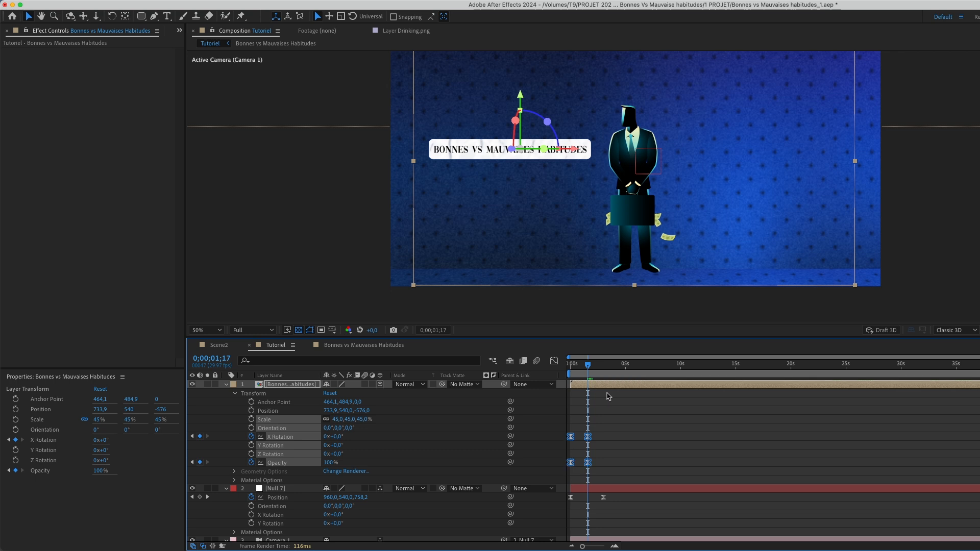
pyautogui.click(613, 419)
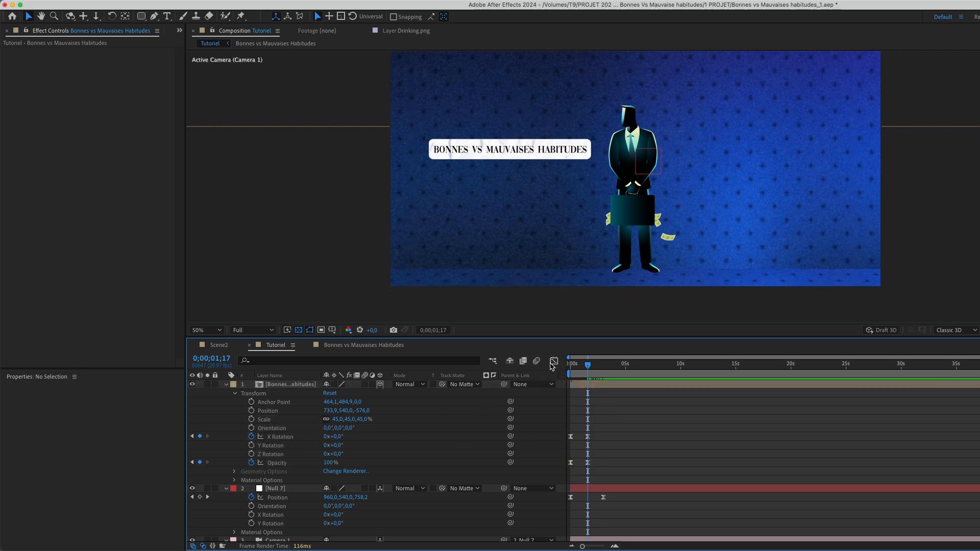
# In the speed graph, extend the last title keyframes' incoming influence toward the start and shift the final X Rotation keyframe slightly later.
pyautogui.click(554, 361)
pyautogui.click(555, 362)
pyautogui.moveTo(596, 420); pyautogui.dragTo(565, 468)
pyautogui.click(555, 361)
pyautogui.click(587, 500)
pyautogui.moveTo(584, 501); pyautogui.dragTo(570, 501)
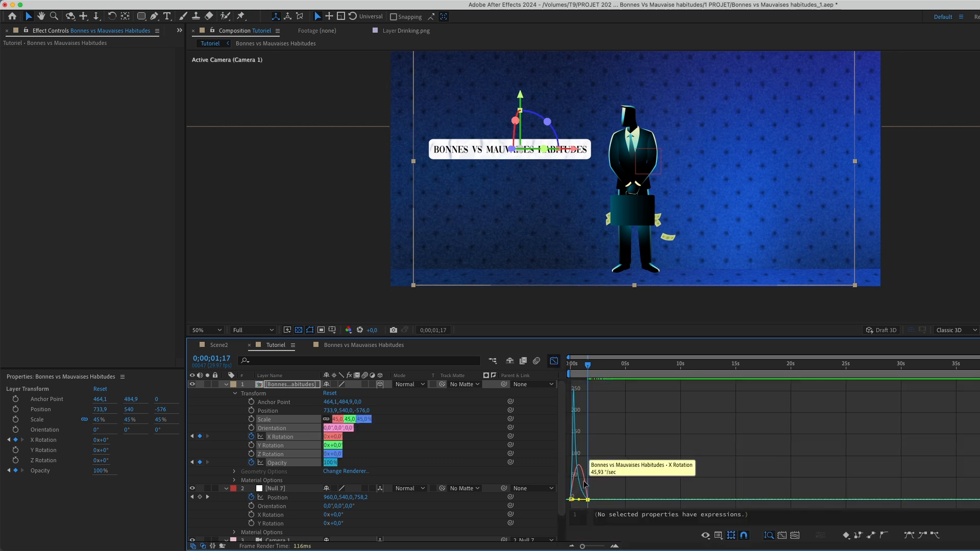
pyautogui.click(585, 481)
pyautogui.moveTo(587, 498); pyautogui.dragTo(588, 496)
pyautogui.click(554, 360)
# Preview the title banner's flip-in and fade-in animation from the start of the composition.
pyautogui.click(636, 427)
pyautogui.press('Home')
pyautogui.press('space')
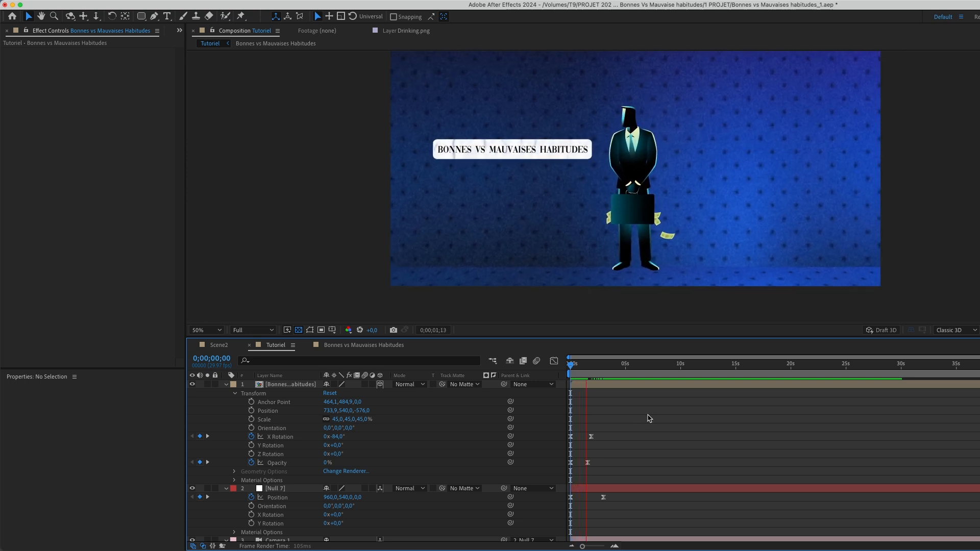
# Stop the preview, return to the layer-bar view and show only the keyframed properties of all layers.
pyautogui.press('space')
pyautogui.click(553, 362)
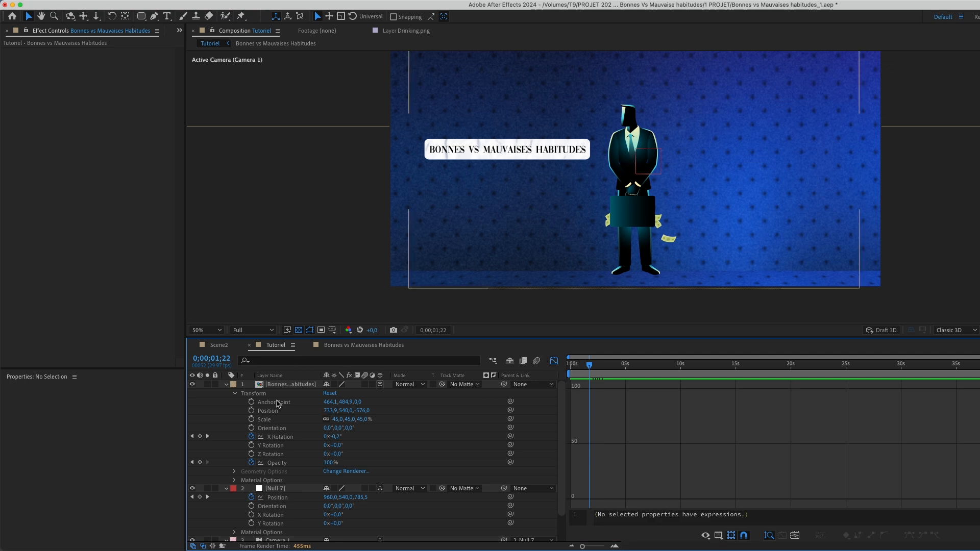
pyautogui.hotkey('shift', 'F3')
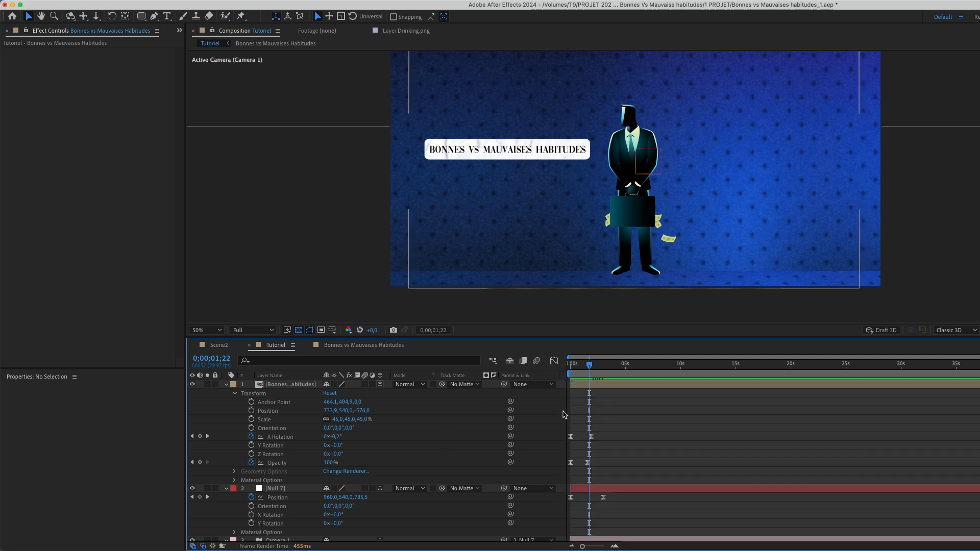
pyautogui.press('super+a')
pyautogui.press('u')
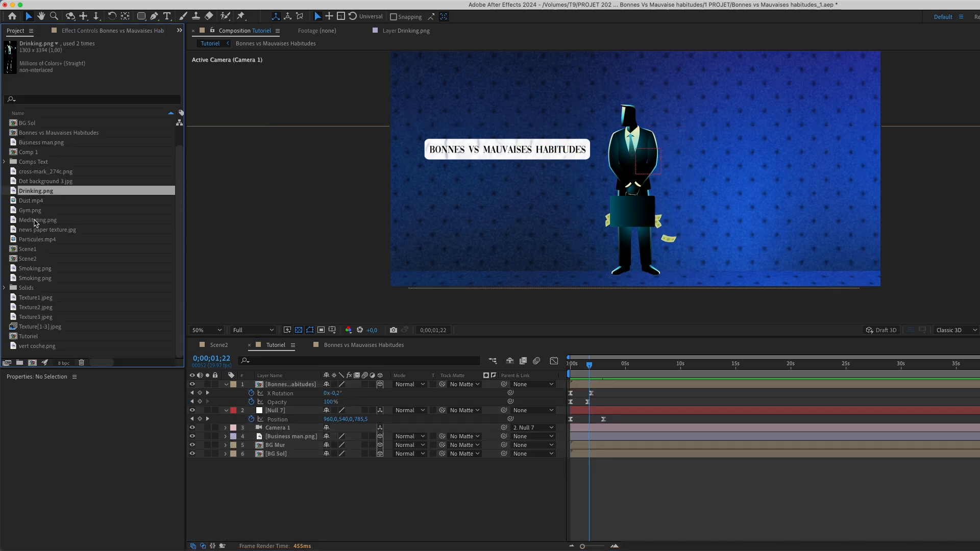
# Add Gym.png to the composition between Camera 1 and the Business man layer and make it a 3D layer.
pyautogui.moveTo(34, 211); pyautogui.dragTo(284, 437)
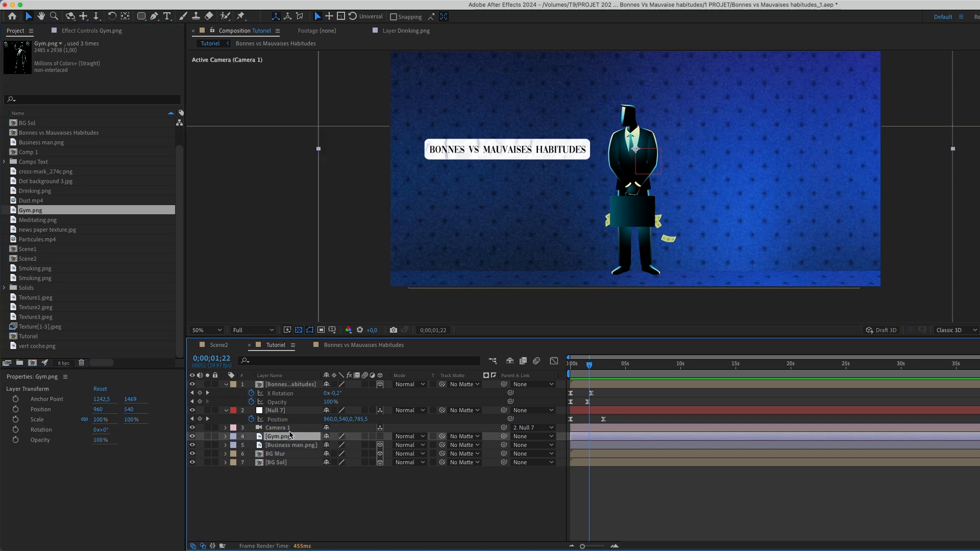
pyautogui.click(379, 436)
pyautogui.press(',')
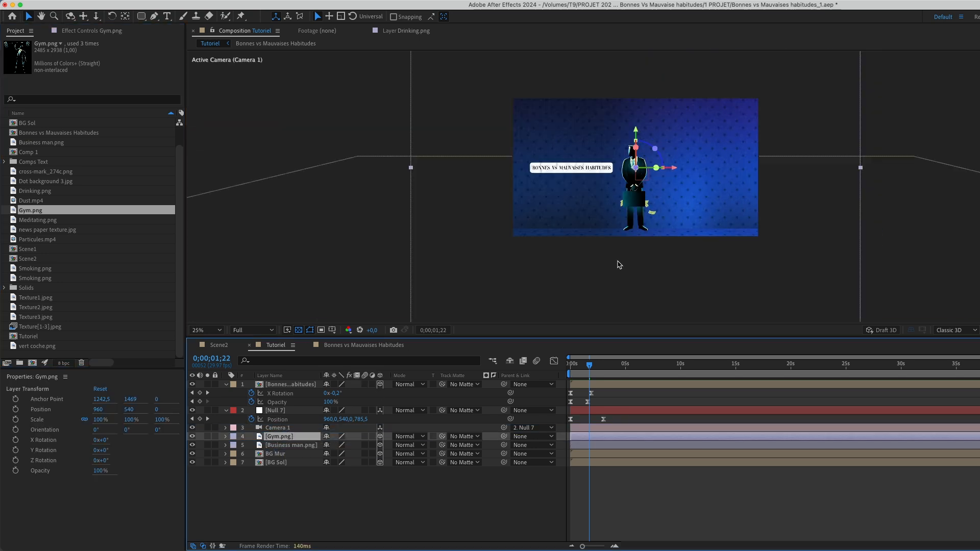
# At 0;00;05;07, bring the Gym layer forward to Z Position -275 and scale it down to 22%.
pyautogui.moveTo(599, 366); pyautogui.dragTo(628, 380)
pyautogui.press(',')
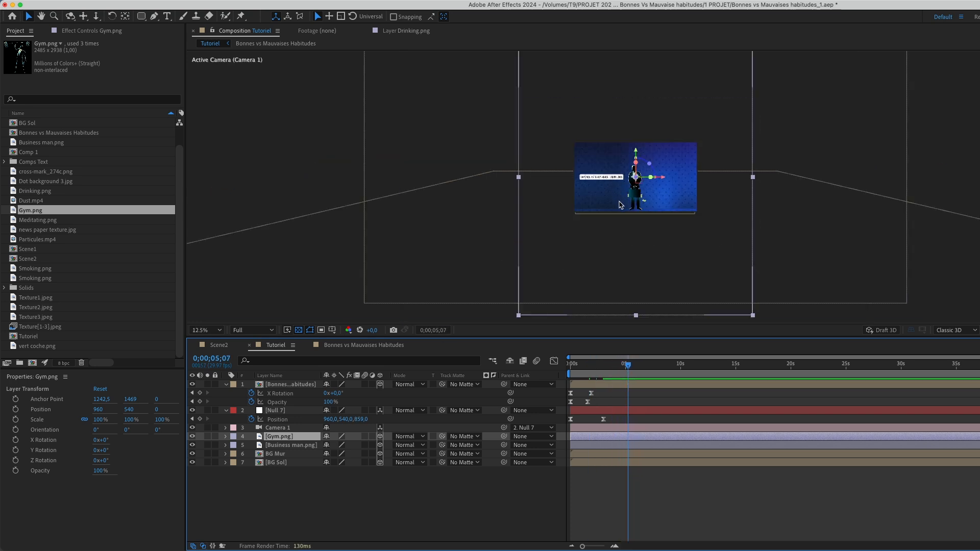
pyautogui.press('s')
pyautogui.moveTo(357, 448); pyautogui.dragTo(244, 475)
pyautogui.hotkey('shift', 'p')
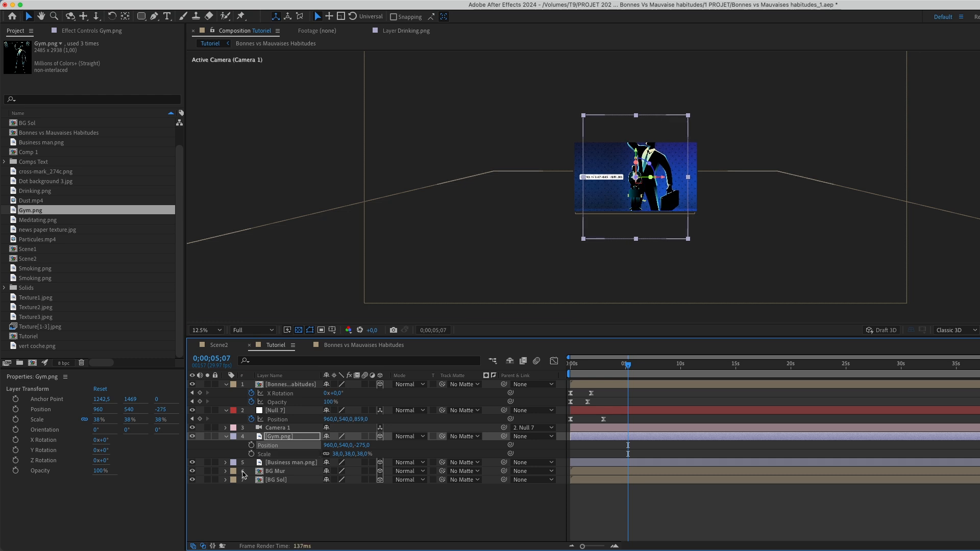
pyautogui.hotkey('shift', 'p')
pyautogui.moveTo(360, 447); pyautogui.dragTo(352, 446)
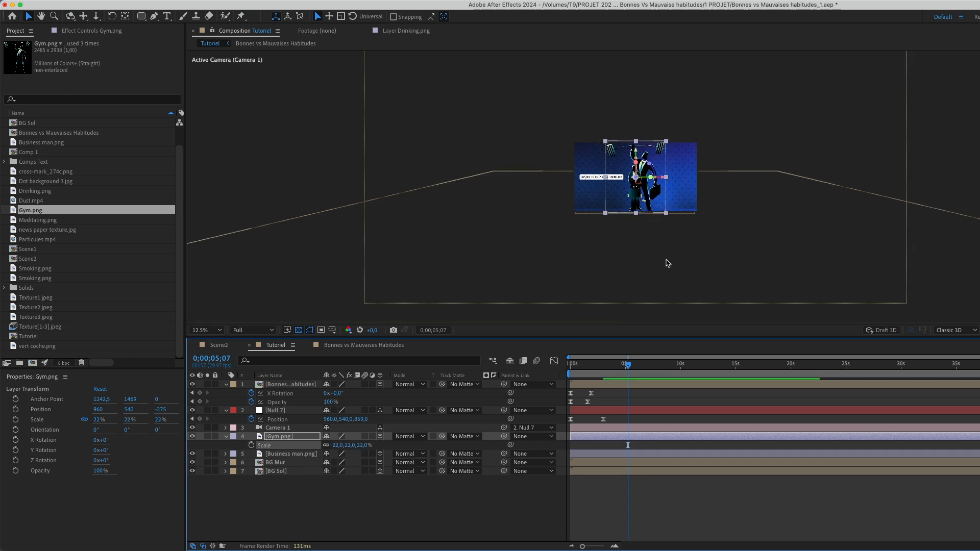
# Move the Gym figure to the right of the businessman at X about 1392 and set its Scale to 18%.
pyautogui.moveTo(644, 210); pyautogui.dragTo(692, 214)
pyautogui.click(360, 445)
pyautogui.write('15')
pyautogui.press('Return')
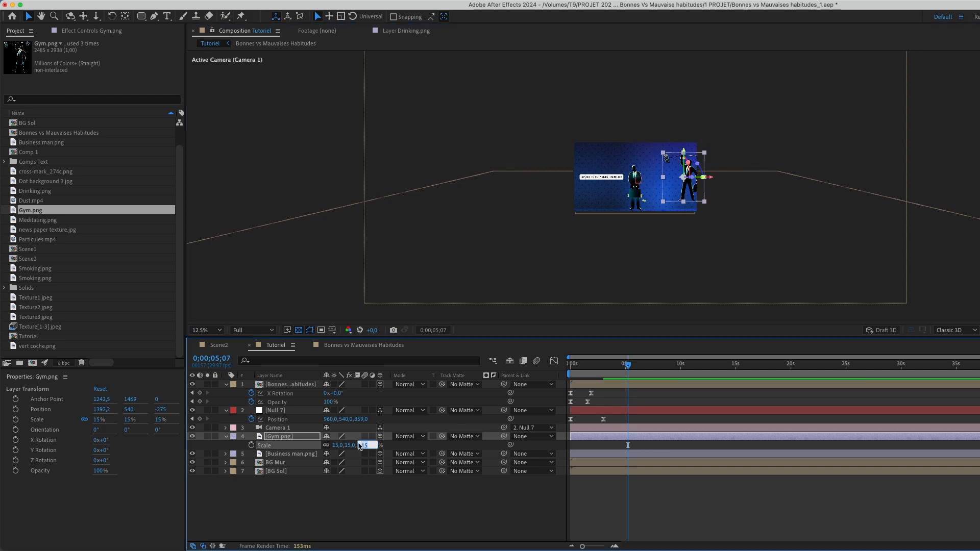
pyautogui.write('18')
pyautogui.press('Return')
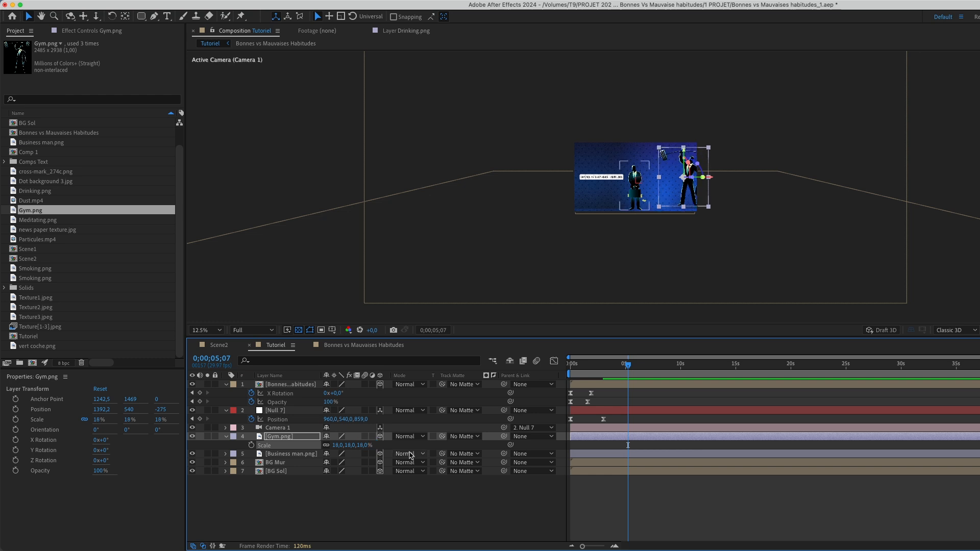
# Set the Gym layer's Z Position to -341 and check its placement in the scene.
pyautogui.press('p')
pyautogui.moveTo(365, 445); pyautogui.dragTo(329, 445)
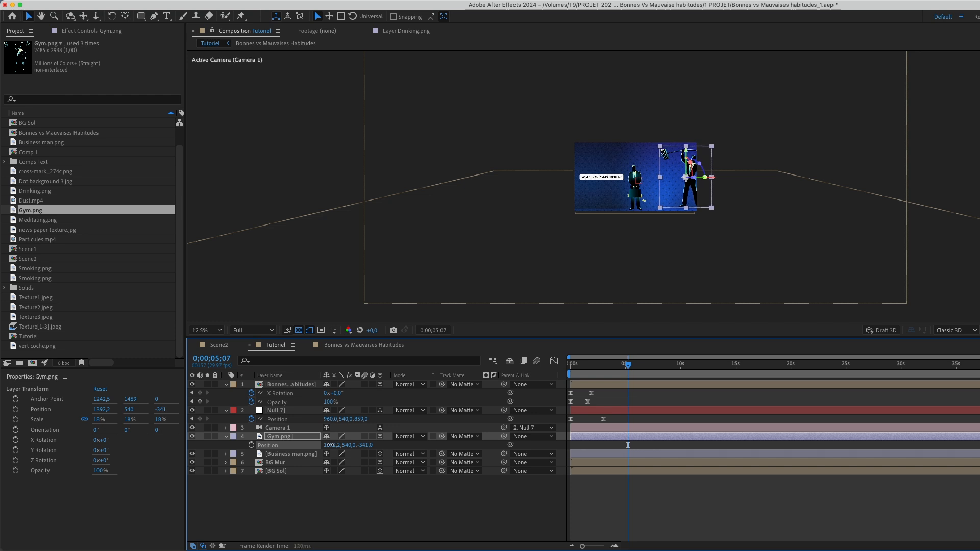
pyautogui.click(409, 529)
pyautogui.press('.')
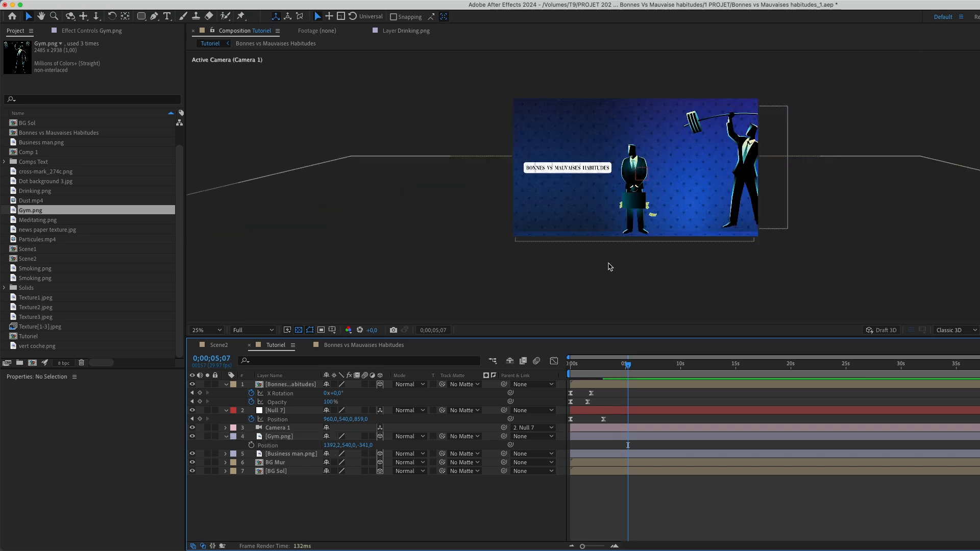
pyautogui.press('.')
# Create a new null object and parent the Null 7 camera controller to it.
pyautogui.press('super+alt+shift+y')
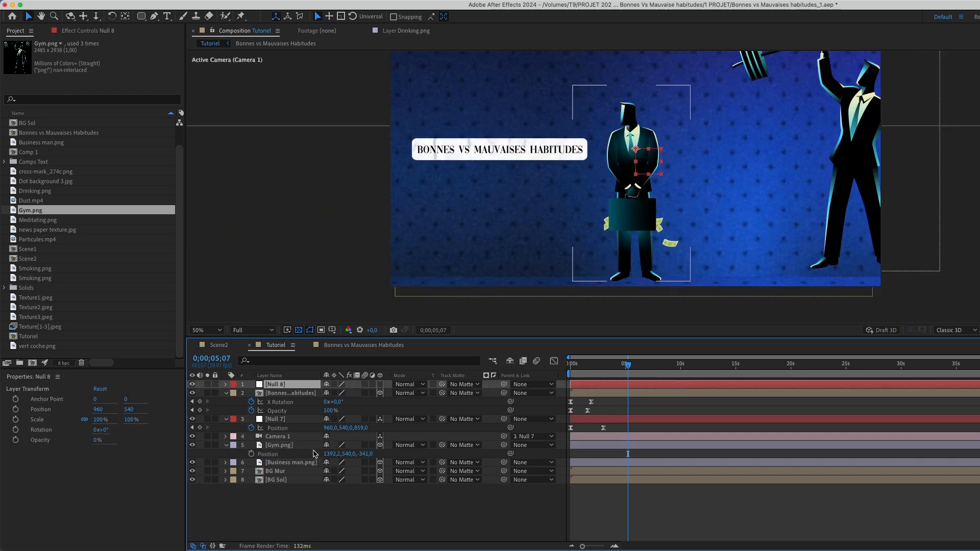
pyautogui.rightClick(295, 490)
pyautogui.moveTo(312, 418)
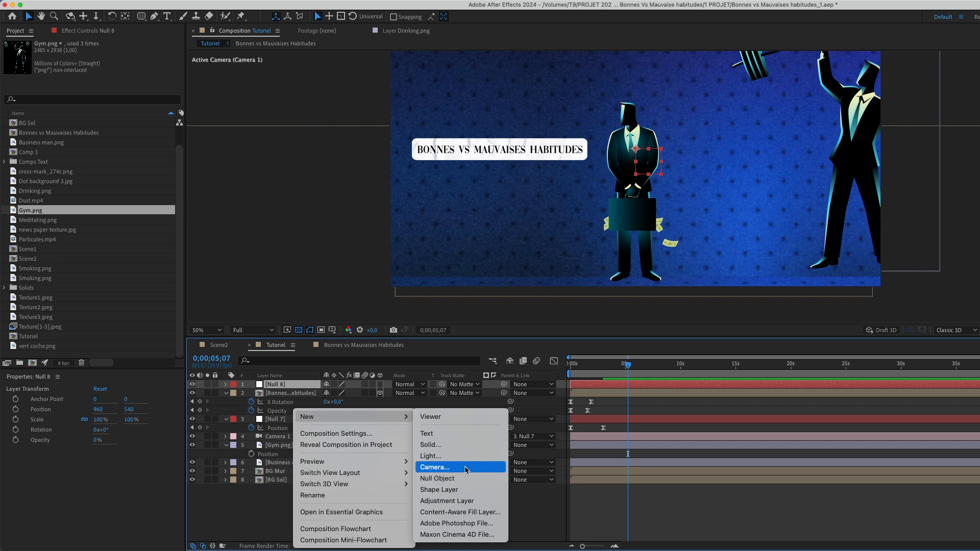
pyautogui.click(247, 502)
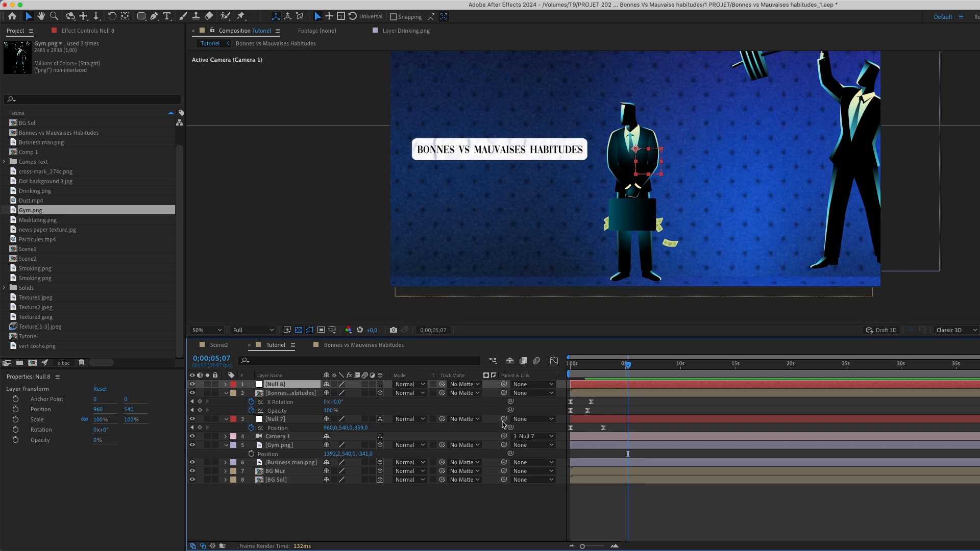
pyautogui.moveTo(398, 421); pyautogui.dragTo(278, 385)
pyautogui.click(361, 525)
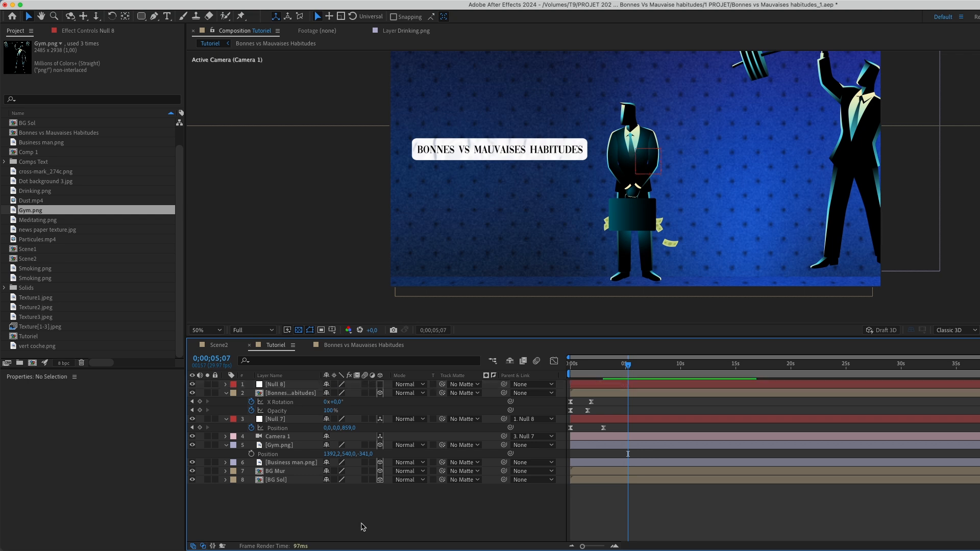
# Reveal the Position of Null 8 and move the Null 7 layer directly beneath it.
pyautogui.click(306, 385)
pyautogui.press('p')
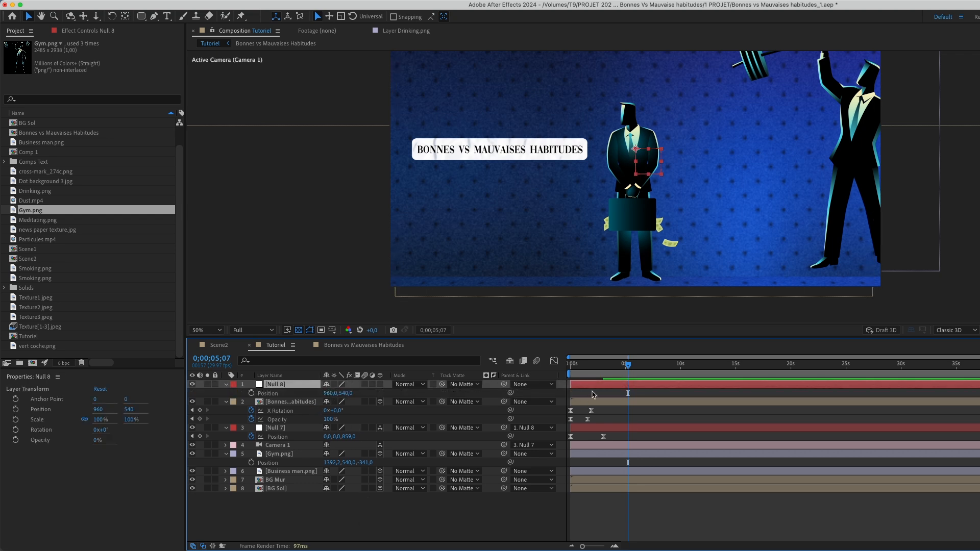
pyautogui.moveTo(615, 365); pyautogui.dragTo(606, 366)
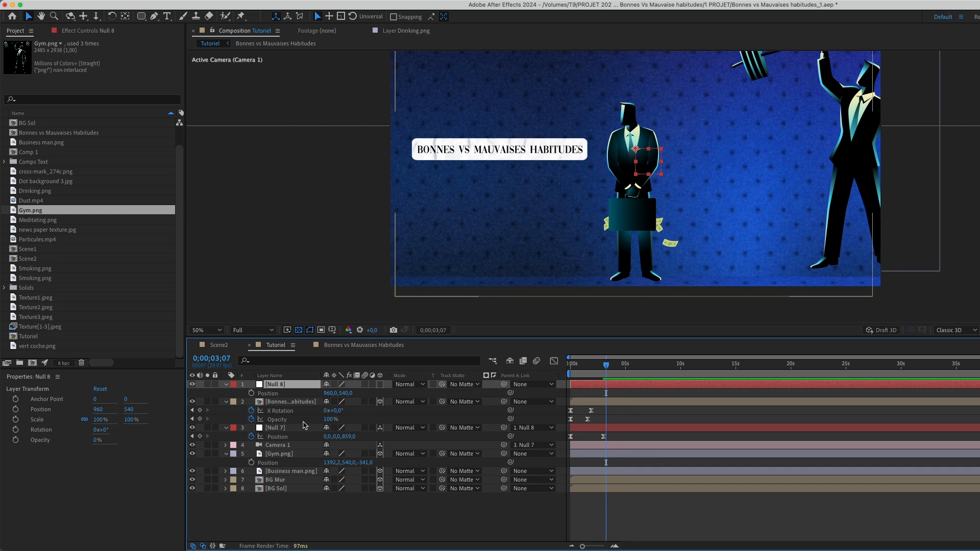
pyautogui.moveTo(289, 427); pyautogui.dragTo(291, 401)
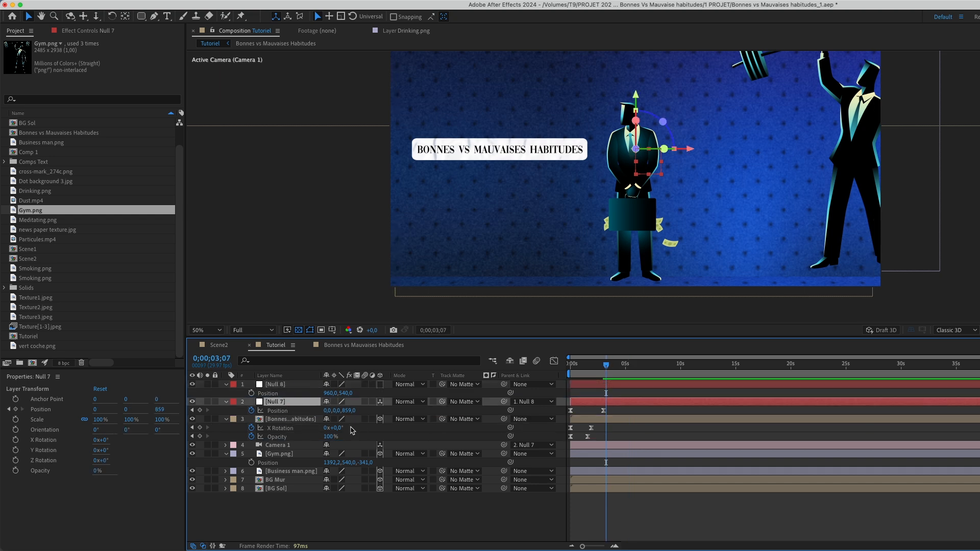
pyautogui.click(458, 540)
# At 0;00;03;02, make Null 8 a 3D layer and add its first Position keyframe.
pyautogui.moveTo(605, 366)
pyautogui.mouseDown()
pyautogui.moveTo(574, 366)
pyautogui.moveTo(616, 377)
pyautogui.moveTo(603, 378)
pyautogui.mouseUp()
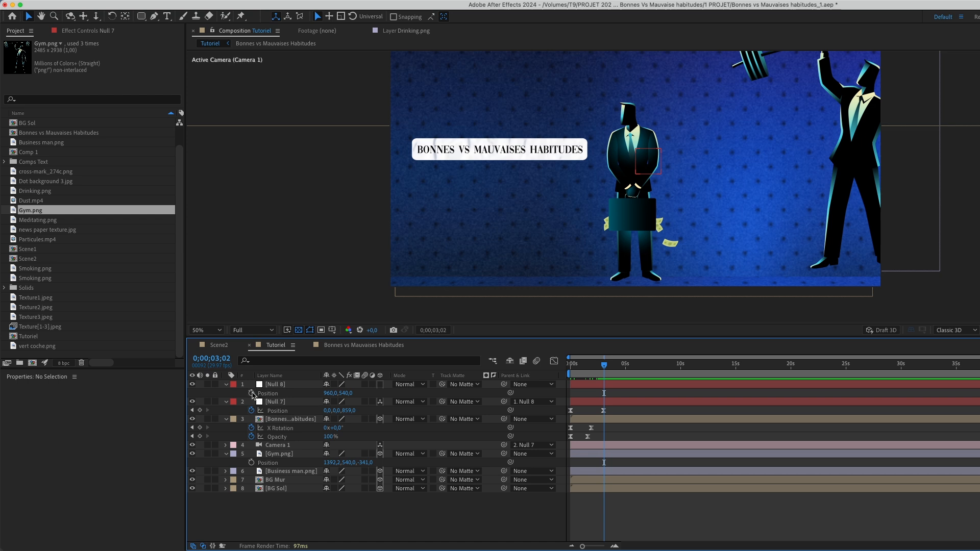
pyautogui.click(380, 385)
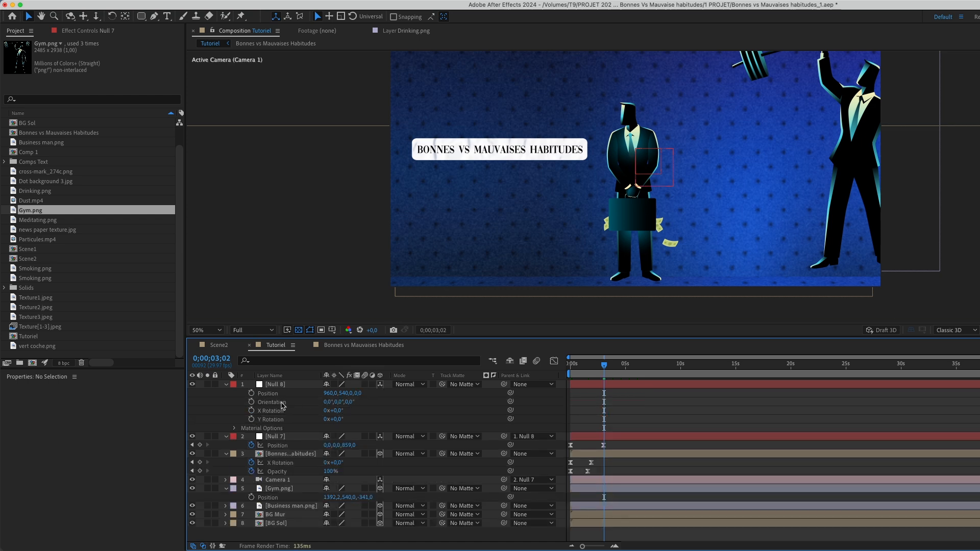
pyautogui.click(251, 393)
# At 0;00;07;25, keyframe Null 8's Position at 1198, 540, -193 to pan the camera toward the Gym figure.
pyautogui.moveTo(604, 370); pyautogui.dragTo(657, 372)
pyautogui.moveTo(327, 394); pyautogui.dragTo(450, 393)
pyautogui.moveTo(360, 393); pyautogui.dragTo(269, 398)
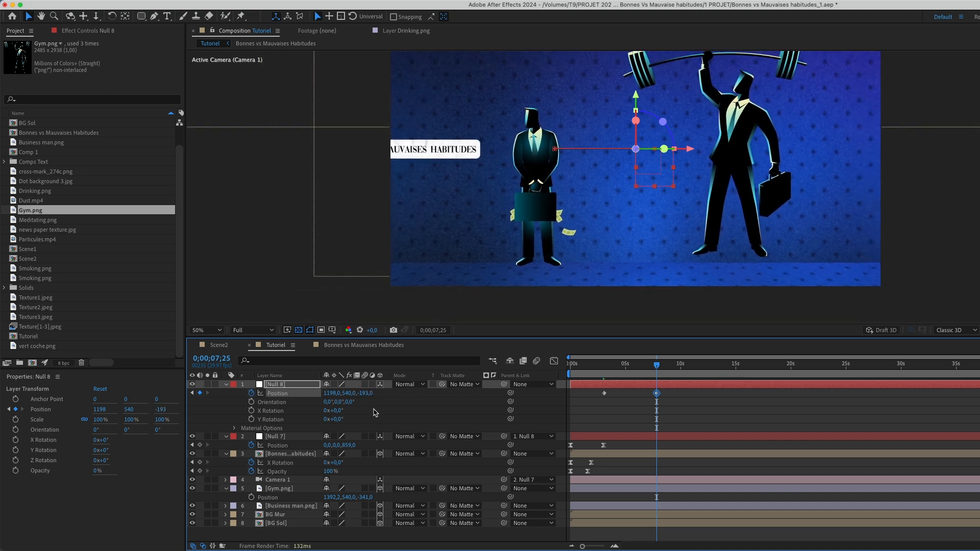
# Reposition the Gym figure to 1365,9, 603,6, -678 and start its layer at about four seconds.
pyautogui.moveTo(721, 231)
pyautogui.mouseDown()
pyautogui.moveTo(703, 249)
pyautogui.moveTo(724, 248)
pyautogui.mouseUp()
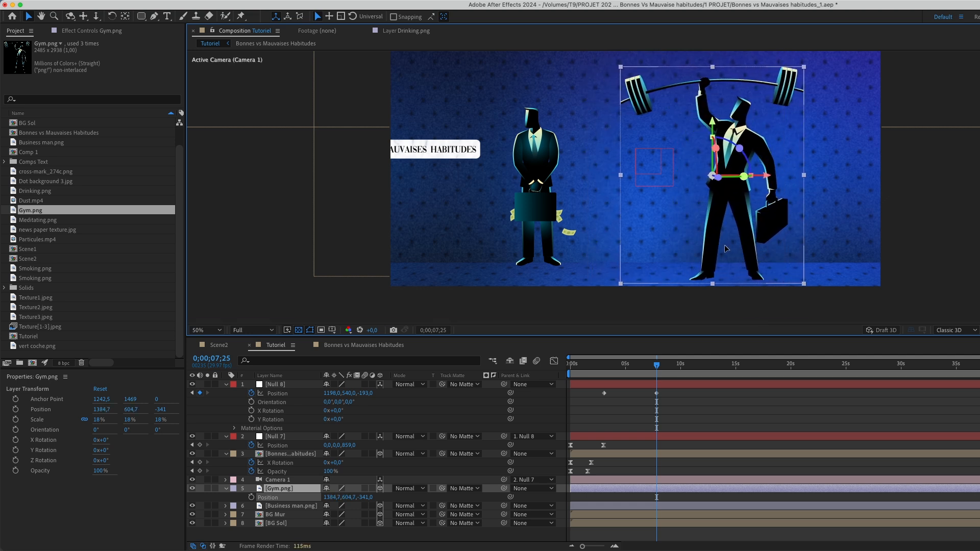
pyautogui.click(574, 366)
pyautogui.moveTo(573, 366)
pyautogui.mouseDown()
pyautogui.moveTo(584, 367)
pyautogui.moveTo(570, 366)
pyautogui.mouseUp()
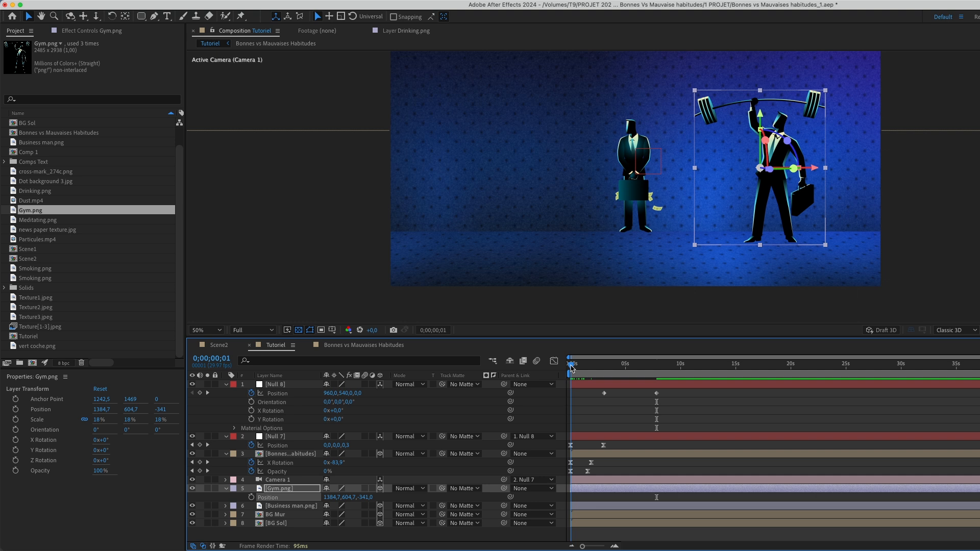
pyautogui.moveTo(572, 366); pyautogui.dragTo(613, 366)
pyautogui.press('Home')
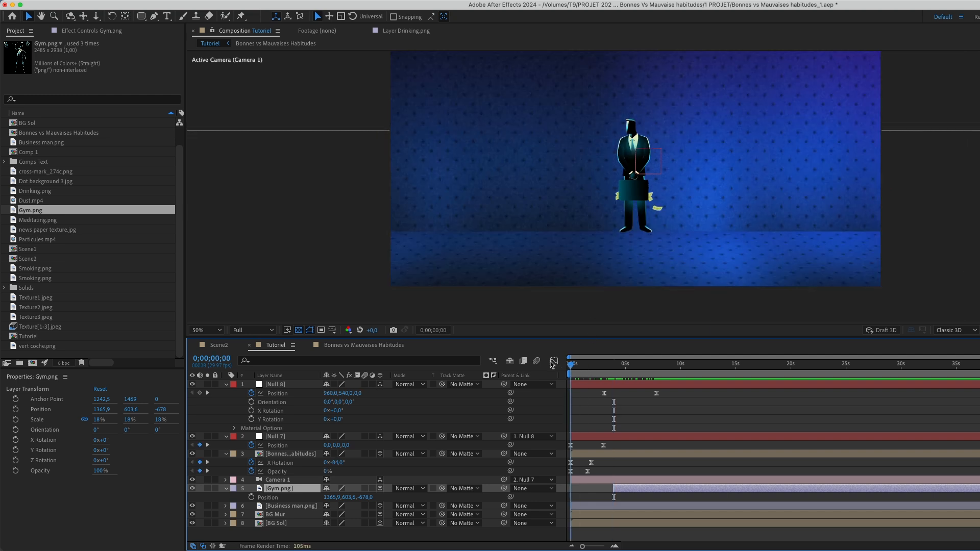
# Shift Null 7's first Position keyframe slightly later and try a starting Z Position of 812 in a preview.
pyautogui.click(571, 446)
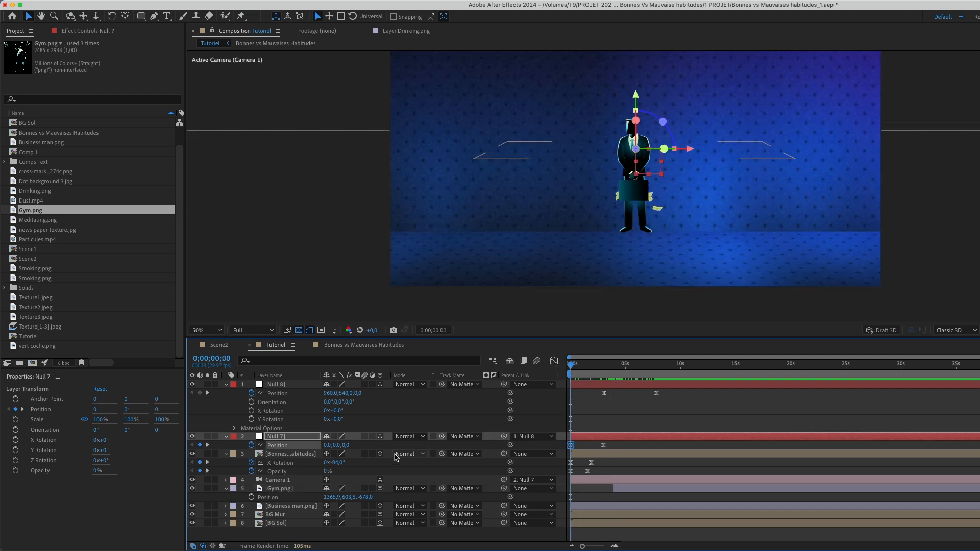
pyautogui.moveTo(571, 445); pyautogui.dragTo(572, 445)
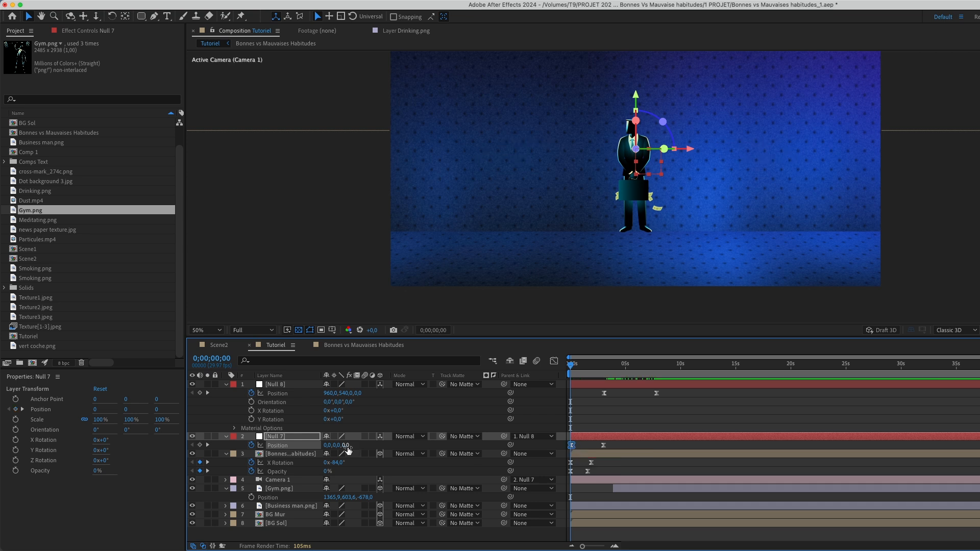
pyautogui.moveTo(344, 447); pyautogui.dragTo(735, 431)
pyautogui.press('space')
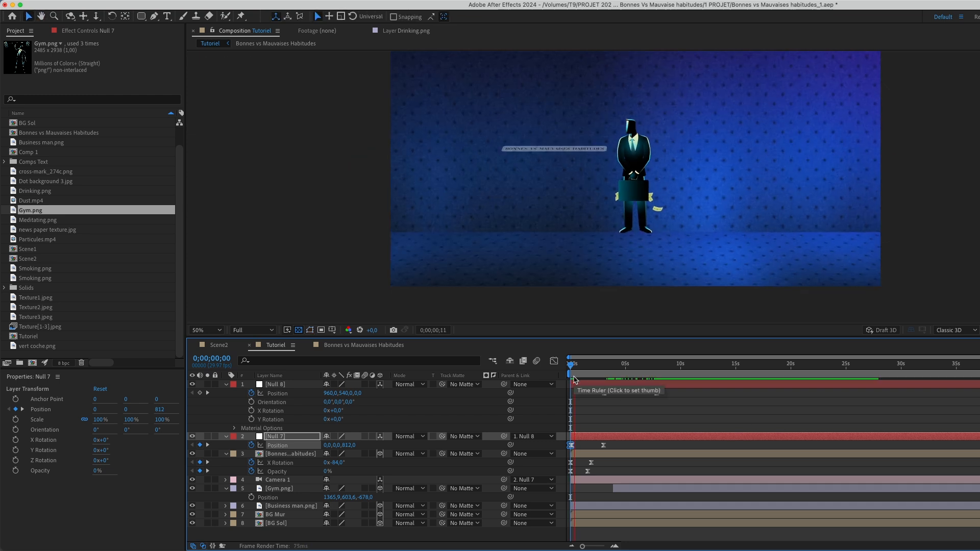
pyautogui.press('space')
pyautogui.click(573, 449)
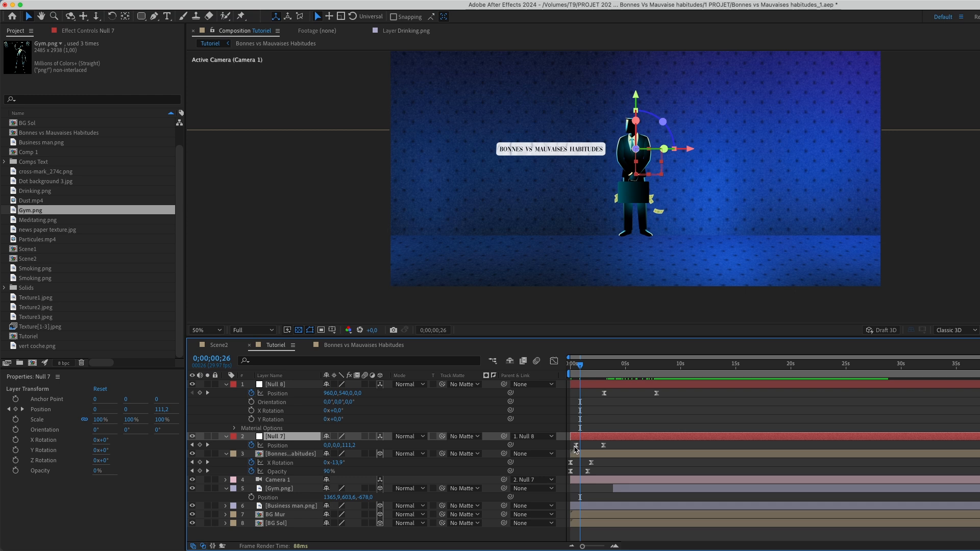
pyautogui.click(575, 446)
# At 0;00;08;02, move the Gym figure to about 1448, 598 and set its Scale to 14%.
pyautogui.moveTo(580, 364); pyautogui.dragTo(612, 384)
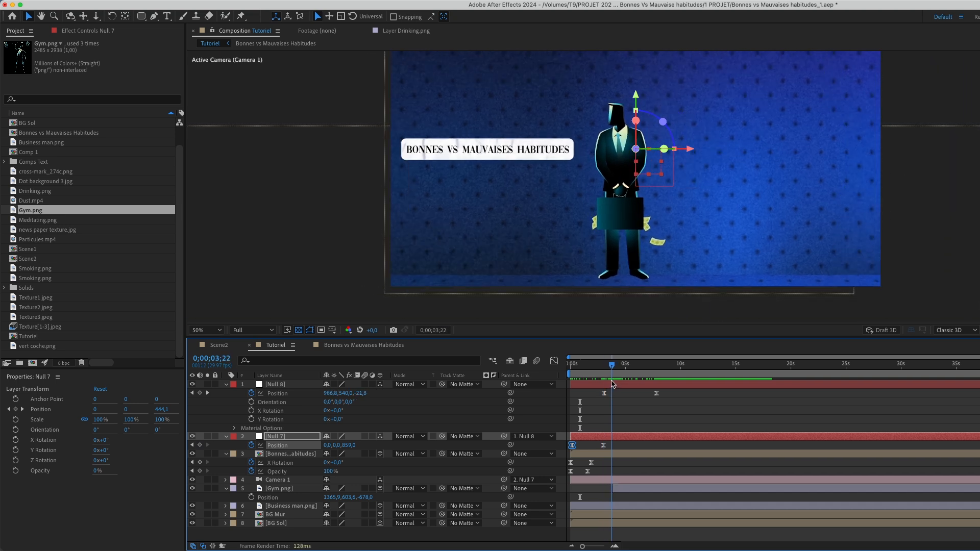
pyautogui.moveTo(613, 384); pyautogui.dragTo(659, 396)
pyautogui.moveTo(747, 145); pyautogui.dragTo(790, 143)
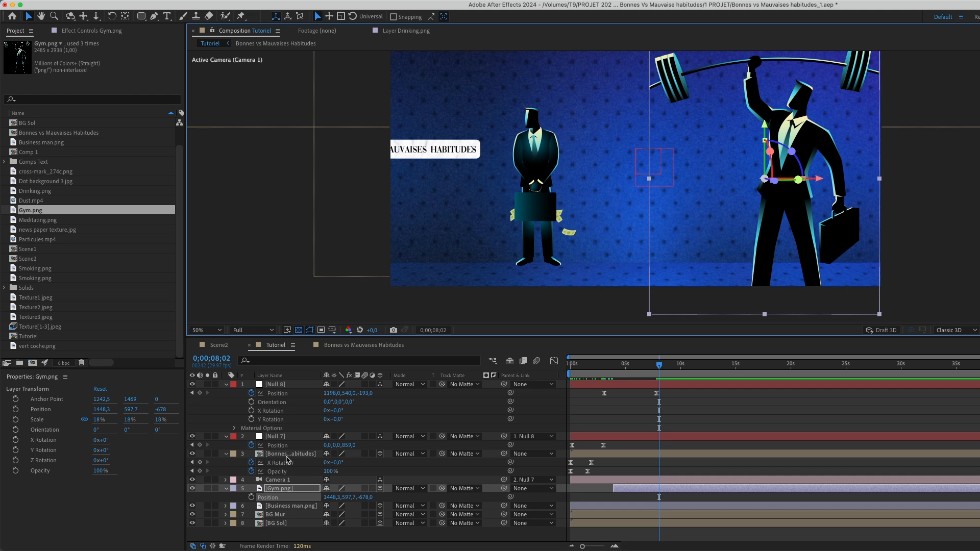
pyautogui.press('s')
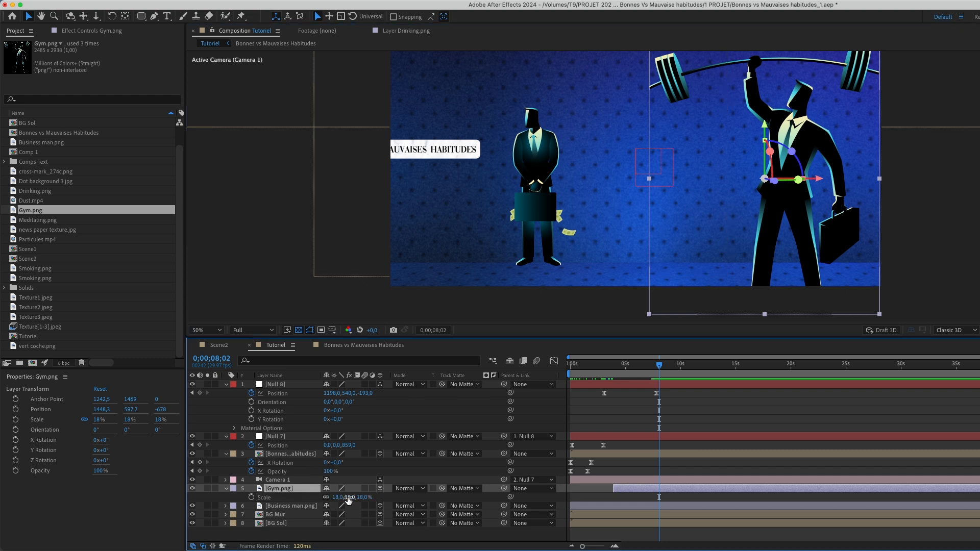
pyautogui.moveTo(362, 498); pyautogui.dragTo(362, 498)
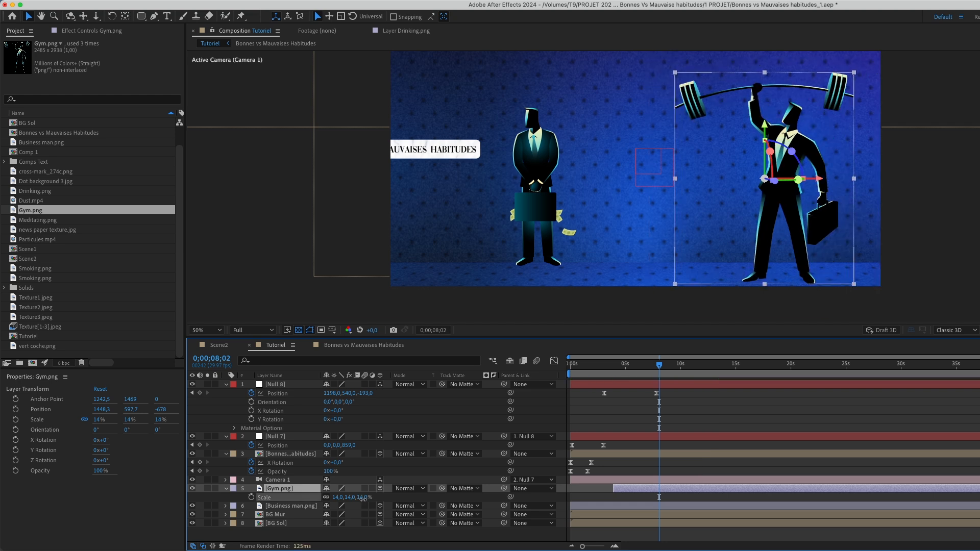
# Keyframe the Gym figure's Position at 0;00;03;28 with an X value of 1647,3.
pyautogui.moveTo(581, 366); pyautogui.dragTo(614, 377)
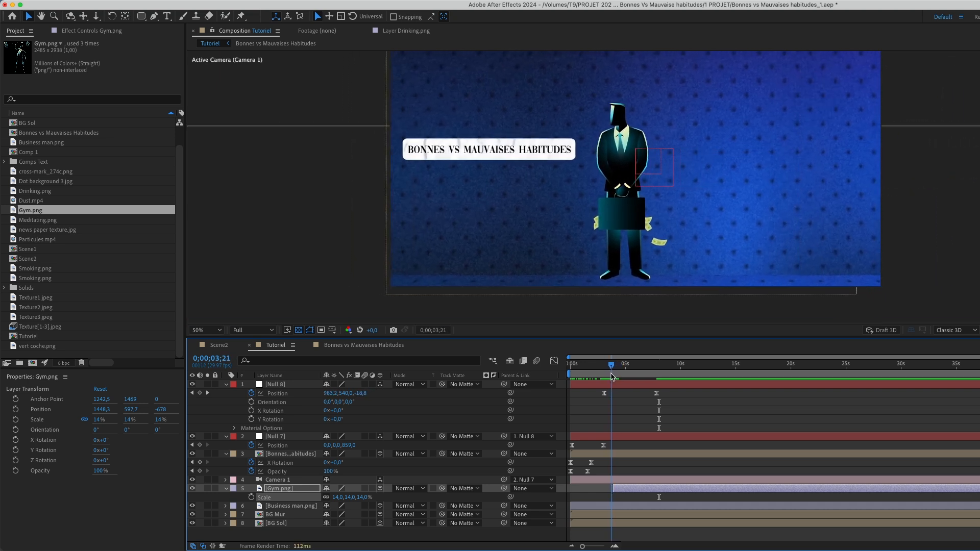
pyautogui.click(614, 377)
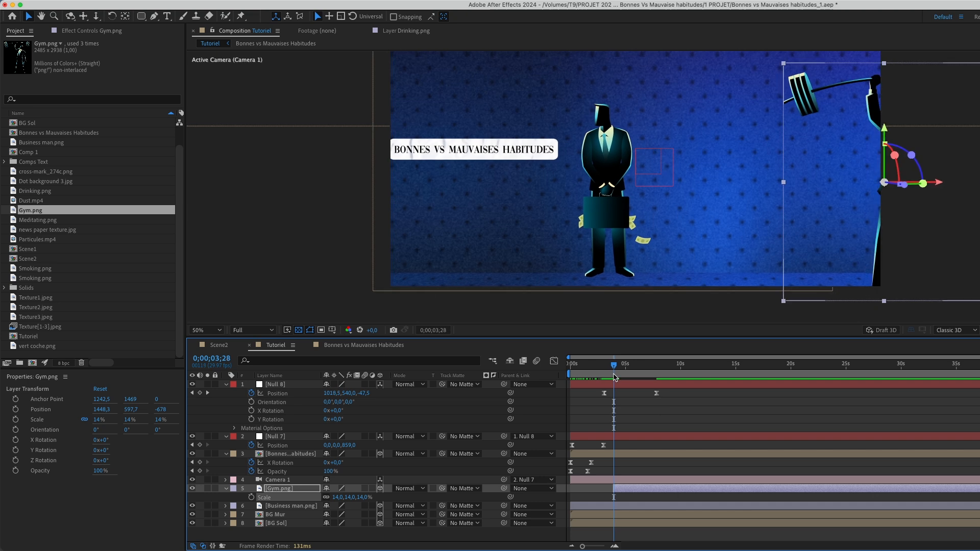
pyautogui.press('p')
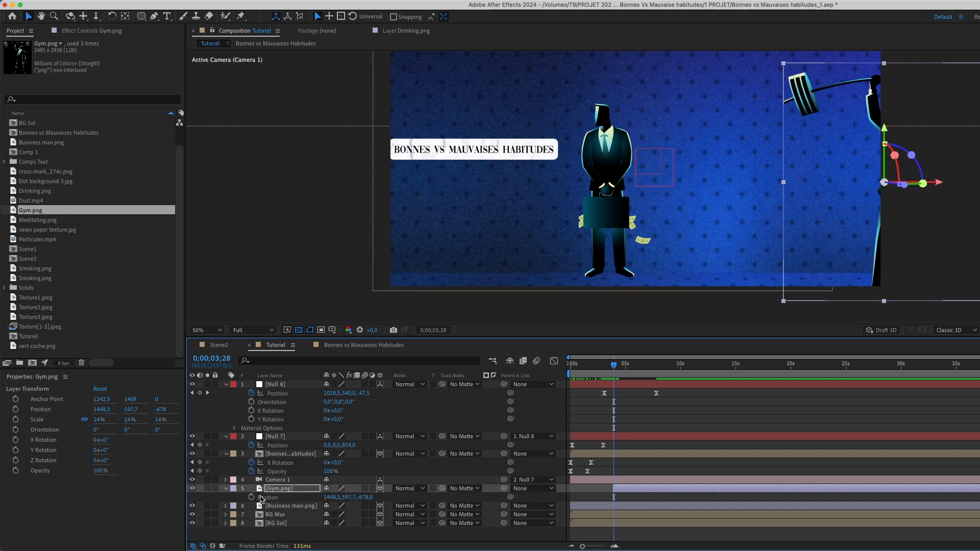
pyautogui.click(251, 498)
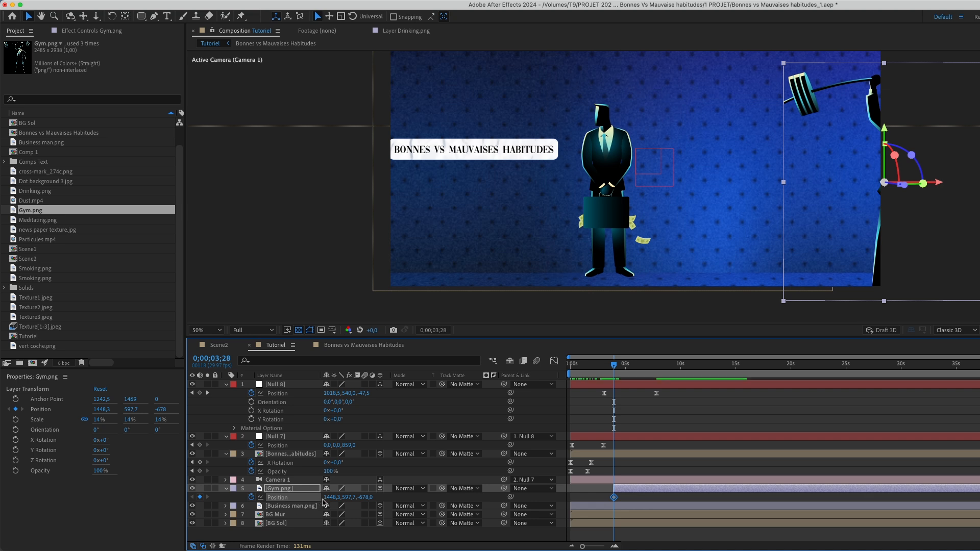
pyautogui.moveTo(334, 497); pyautogui.dragTo(535, 468)
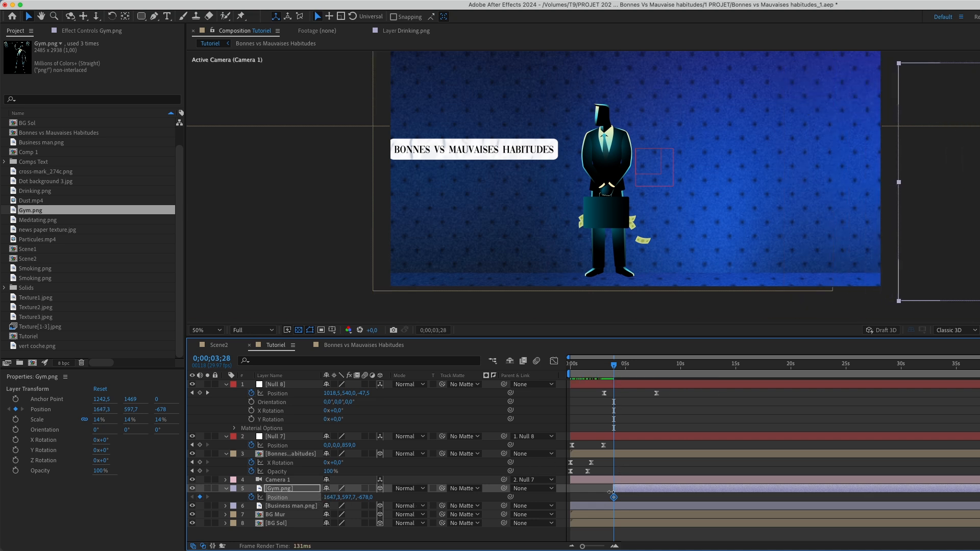
# Start the Gym layer at about three seconds and add a Position keyframe at 0;00;04;24 with X at 1580,3.
pyautogui.moveTo(613, 490); pyautogui.dragTo(611, 497)
pyautogui.moveTo(614, 366); pyautogui.dragTo(624, 366)
pyautogui.moveTo(321, 497); pyautogui.dragTo(328, 496)
pyautogui.click(604, 367)
pyautogui.moveTo(603, 366); pyautogui.dragTo(660, 377)
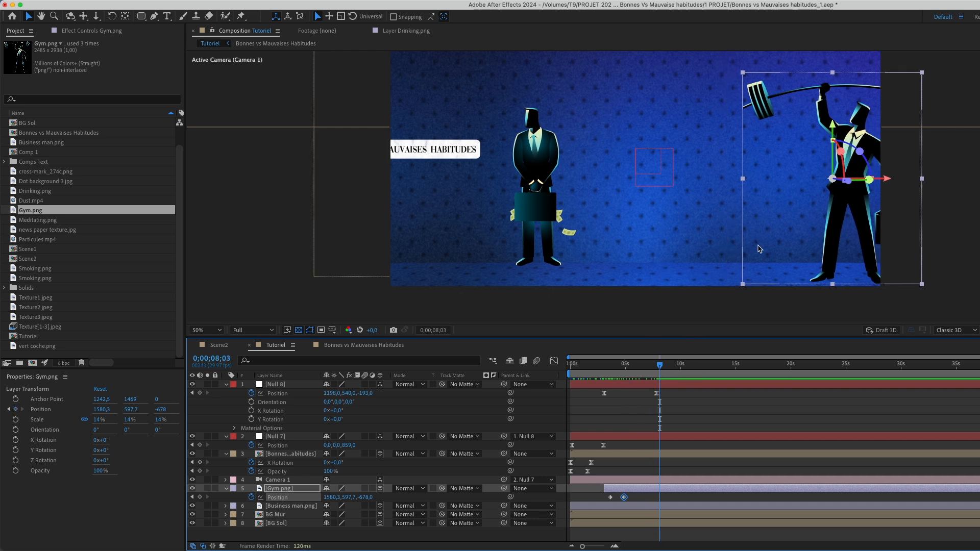
# Undo the Gym figure's move at 0;00;08;03, and try an X Position of 1571,3 at 0;00;04;24.
pyautogui.press('cmd+z')
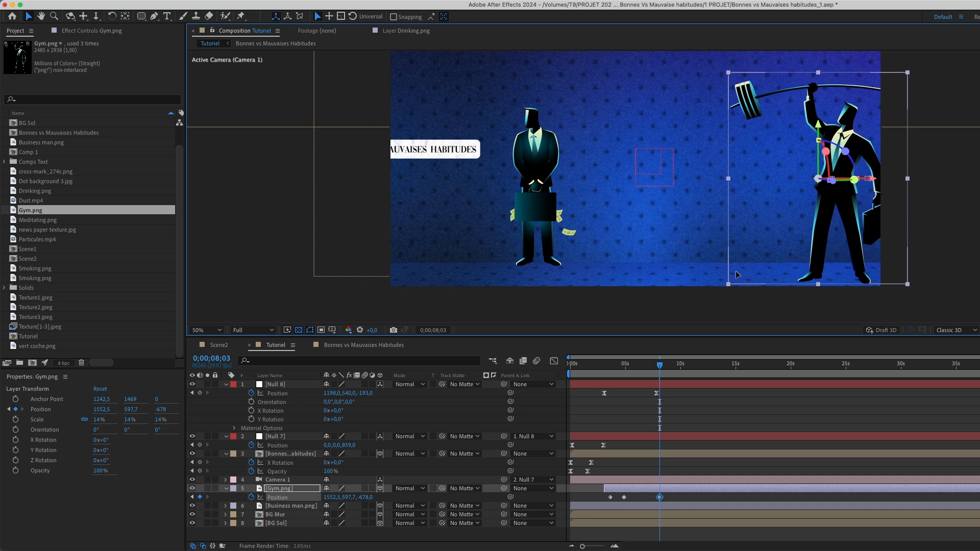
pyautogui.moveTo(612, 368); pyautogui.dragTo(625, 372)
pyautogui.moveTo(625, 497); pyautogui.dragTo(616, 501)
pyautogui.moveTo(330, 497); pyautogui.dragTo(329, 497)
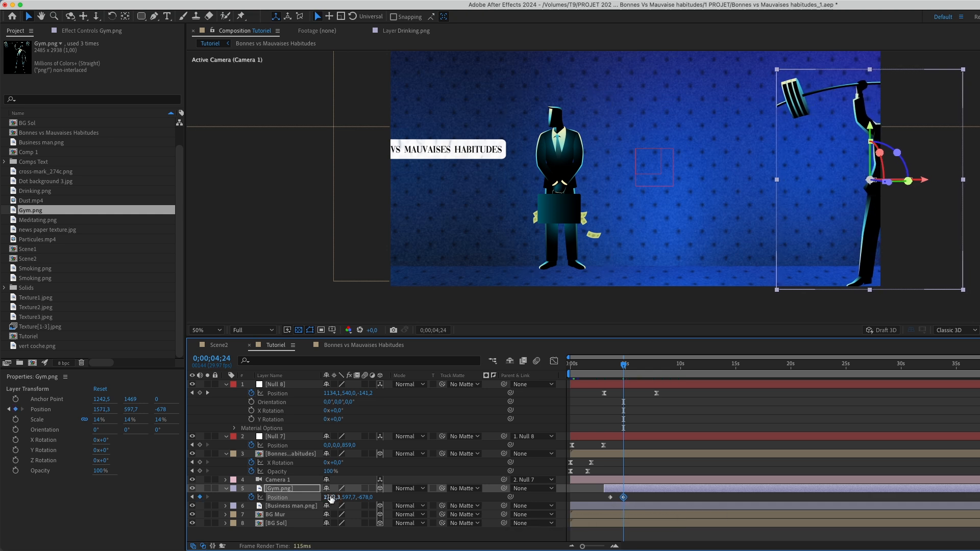
pyautogui.press('super+z')
# Shorten the work area to about 17 seconds and set the Gym figure's X Position at 0;00;04;24 to 1473,3.
pyautogui.moveTo(977, 374); pyautogui.dragTo(755, 391)
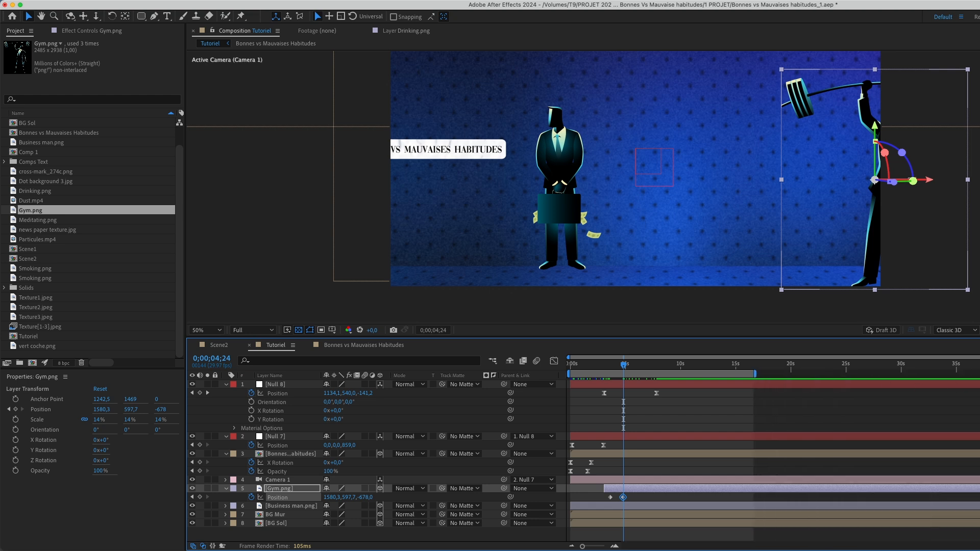
pyautogui.moveTo(979, 357); pyautogui.dragTo(791, 382)
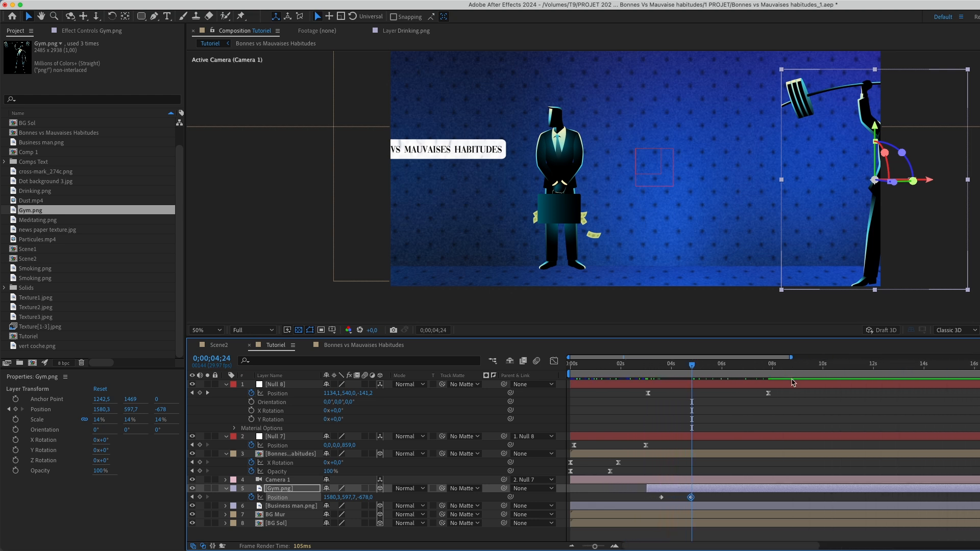
pyautogui.moveTo(690, 498); pyautogui.dragTo(692, 498)
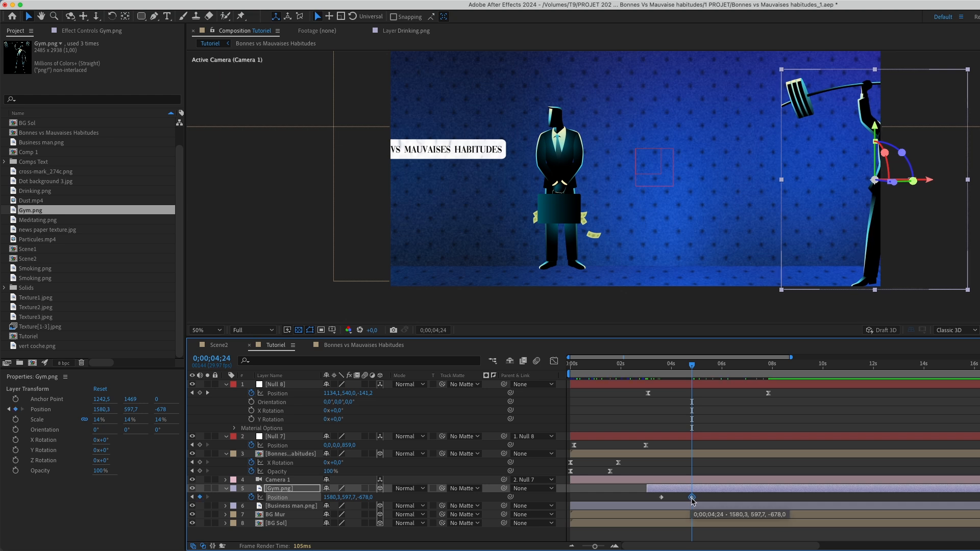
pyautogui.click(320, 497)
pyautogui.moveTo(330, 498); pyautogui.dragTo(350, 500)
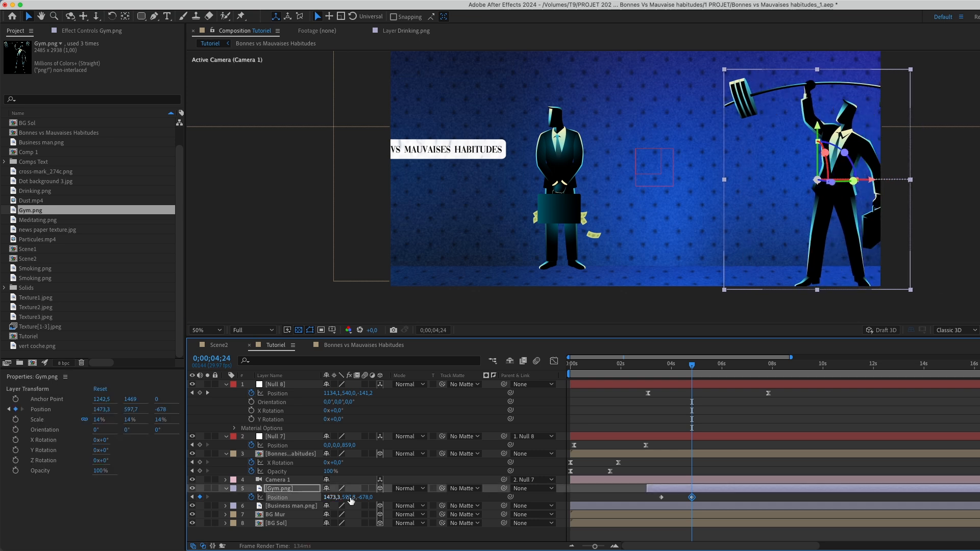
pyautogui.moveTo(691, 498); pyautogui.dragTo(692, 498)
pyautogui.moveTo(679, 368); pyautogui.dragTo(710, 375)
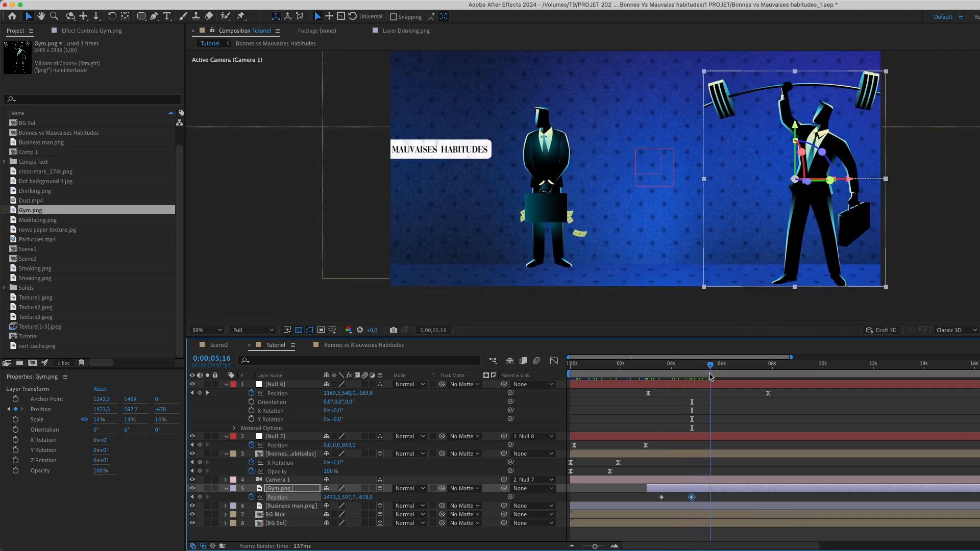
# Add Meditating.png above the Gym layer as a 3D layer and scale it to 57%.
pyautogui.click(313, 418)
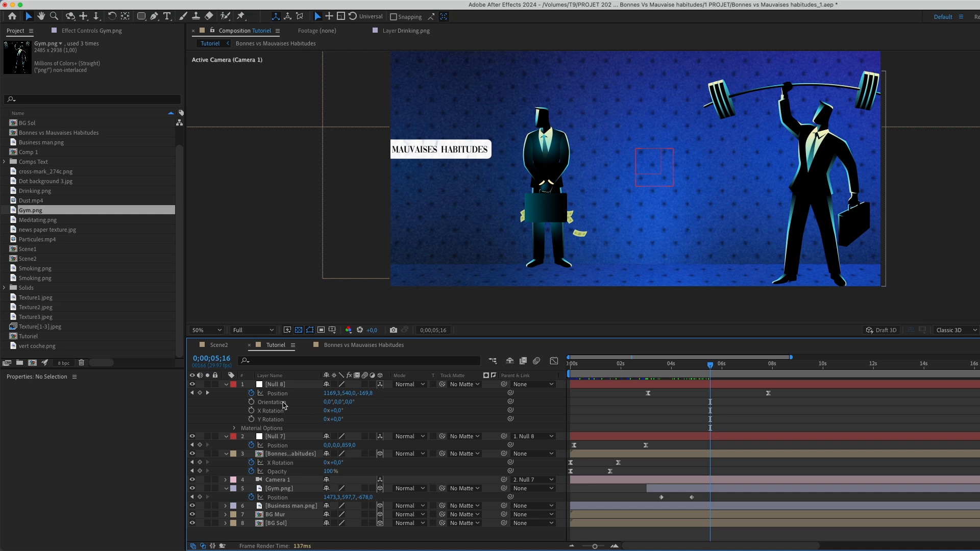
pyautogui.moveTo(40, 220); pyautogui.dragTo(280, 489)
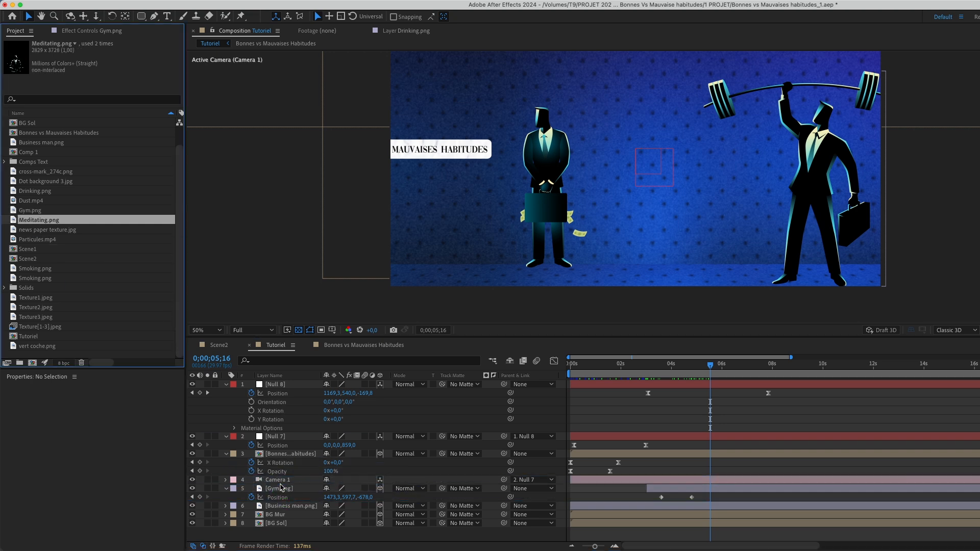
pyautogui.click(380, 489)
pyautogui.scroll(-4, 514, 268)
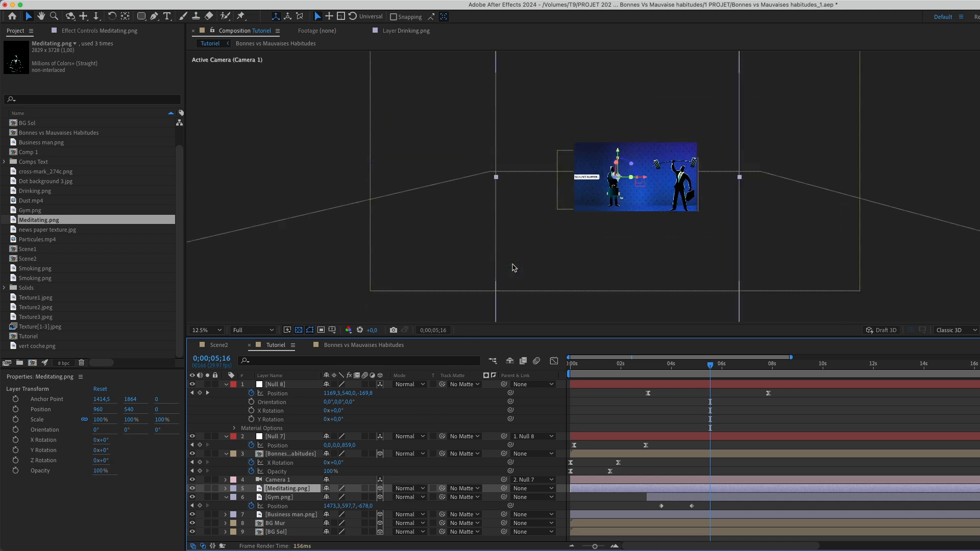
pyautogui.scroll(-1, 514, 267)
pyautogui.press('s')
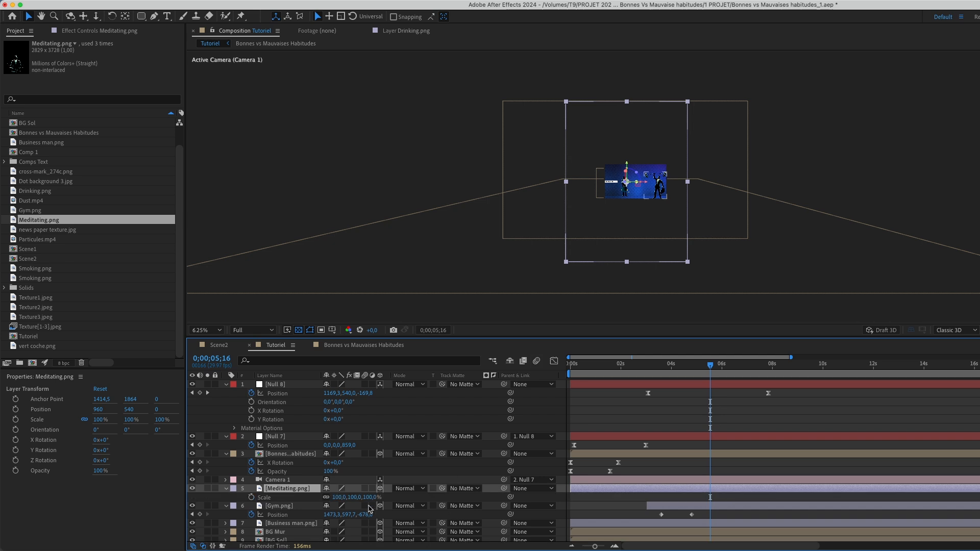
pyautogui.moveTo(369, 497); pyautogui.dragTo(346, 494)
# Set the Meditating figure's Z Position to -574 and reduce its Scale to 19%.
pyautogui.press('p')
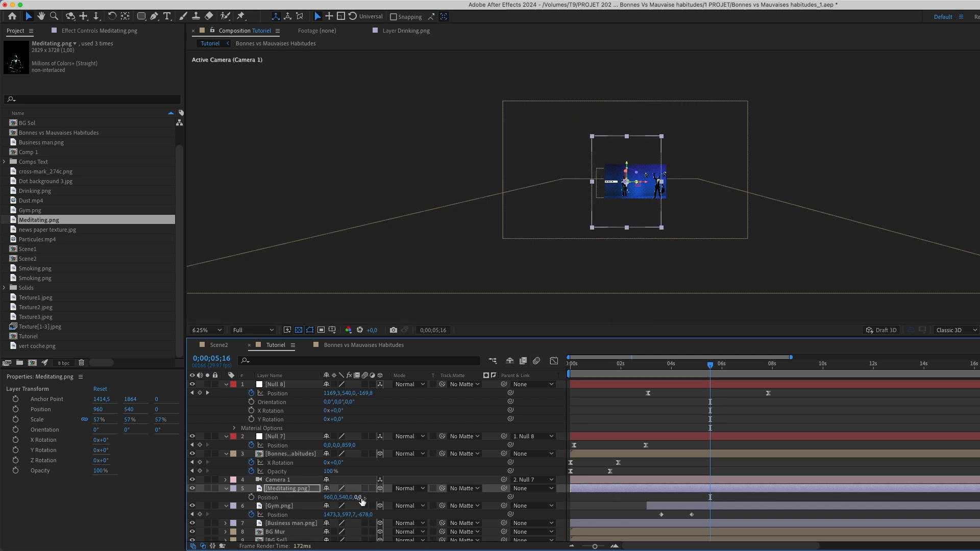
pyautogui.press('.')
pyautogui.moveTo(363, 498); pyautogui.dragTo(128, 517)
pyautogui.press('.')
pyautogui.press('s')
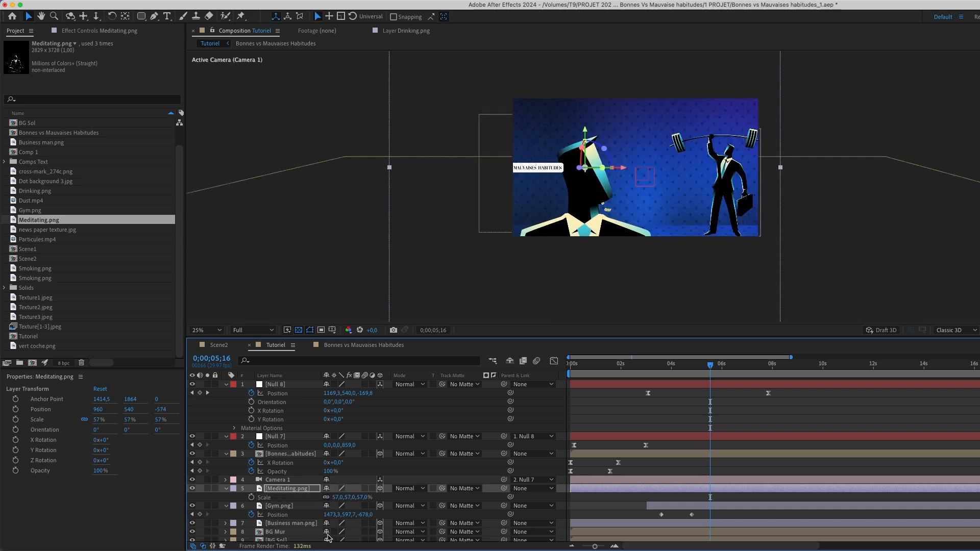
pyautogui.moveTo(360, 499); pyautogui.dragTo(343, 499)
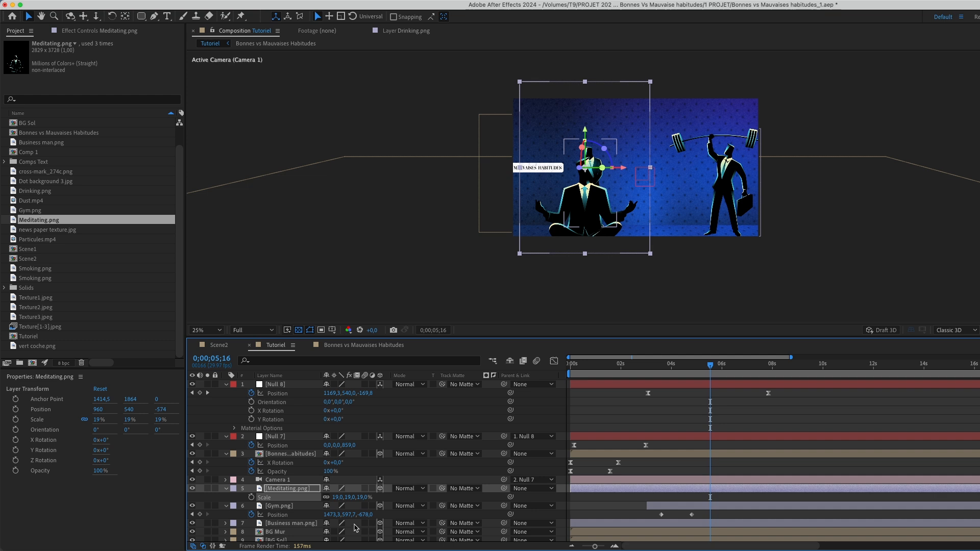
# Move the Meditating figure beyond the frame's left edge, to Position 600,9, 560,6, -832.
pyautogui.press('p')
pyautogui.moveTo(360, 496); pyautogui.dragTo(243, 509)
pyautogui.moveTo(590, 247); pyautogui.dragTo(487, 256)
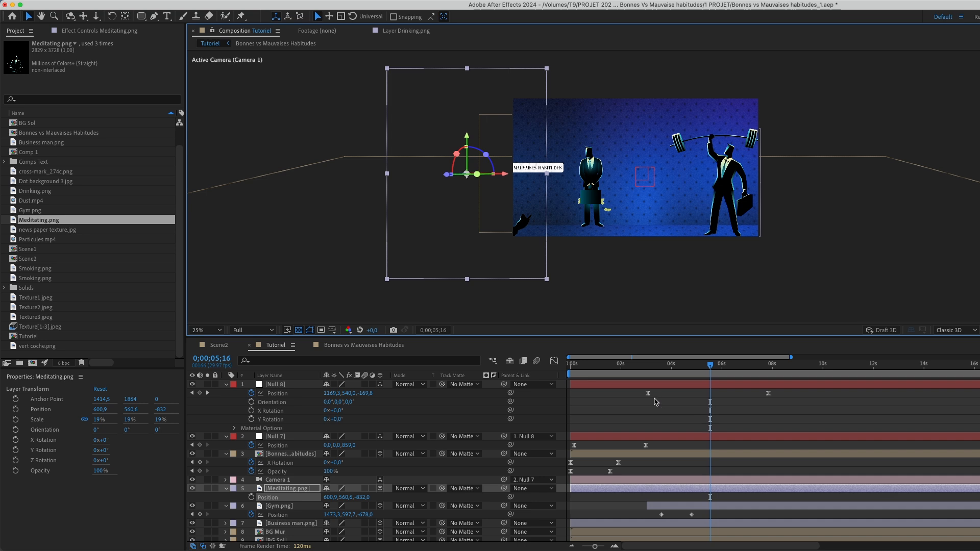
# Add a 3D null at the top of the layer stack and parent Null 8 to it.
pyautogui.hotkey('ctrl', 'alt', 'shift', 'y')
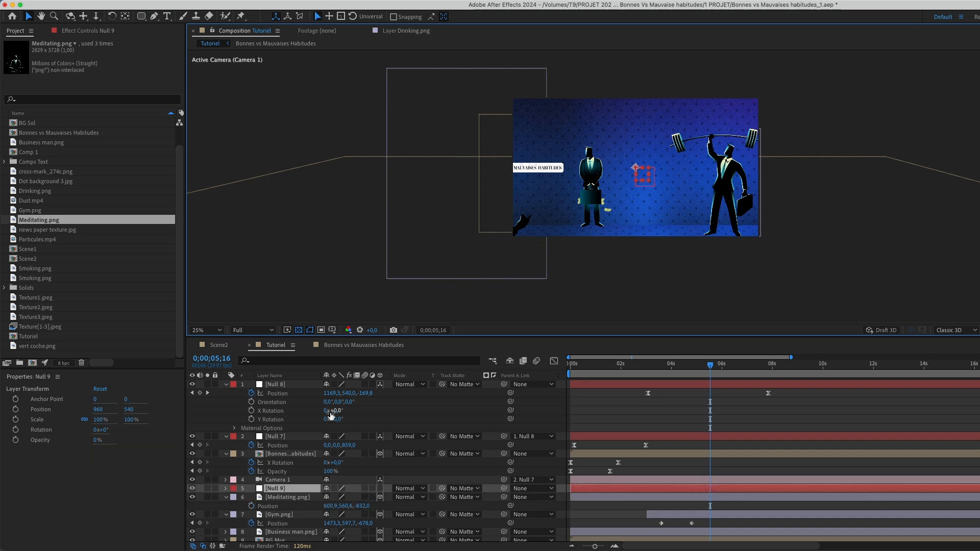
pyautogui.moveTo(278, 489); pyautogui.dragTo(302, 392)
pyautogui.moveTo(504, 394); pyautogui.dragTo(270, 386)
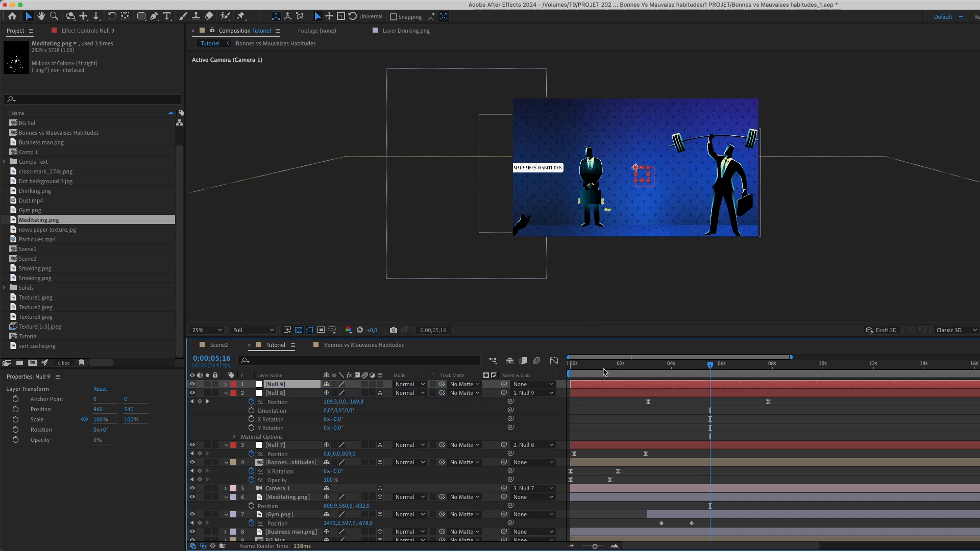
pyautogui.press('p')
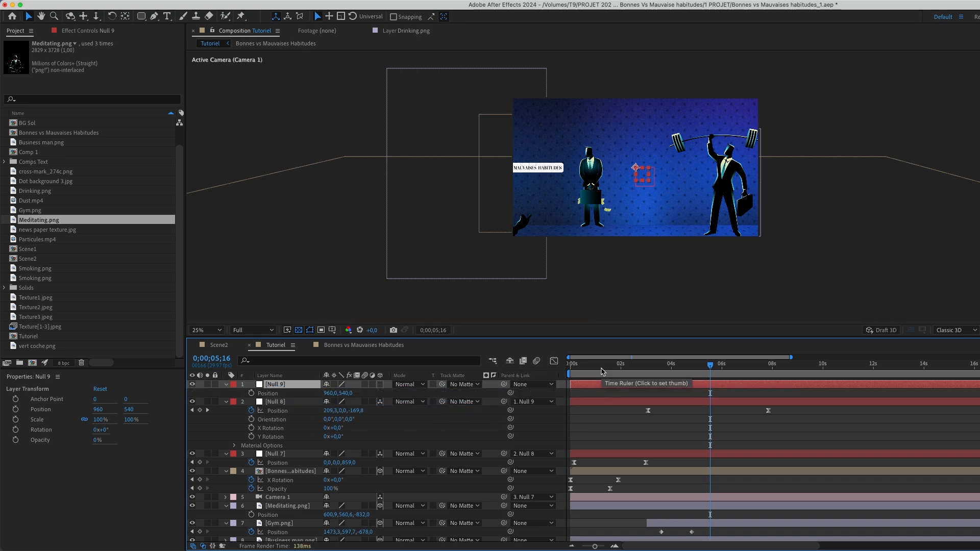
pyautogui.click(380, 384)
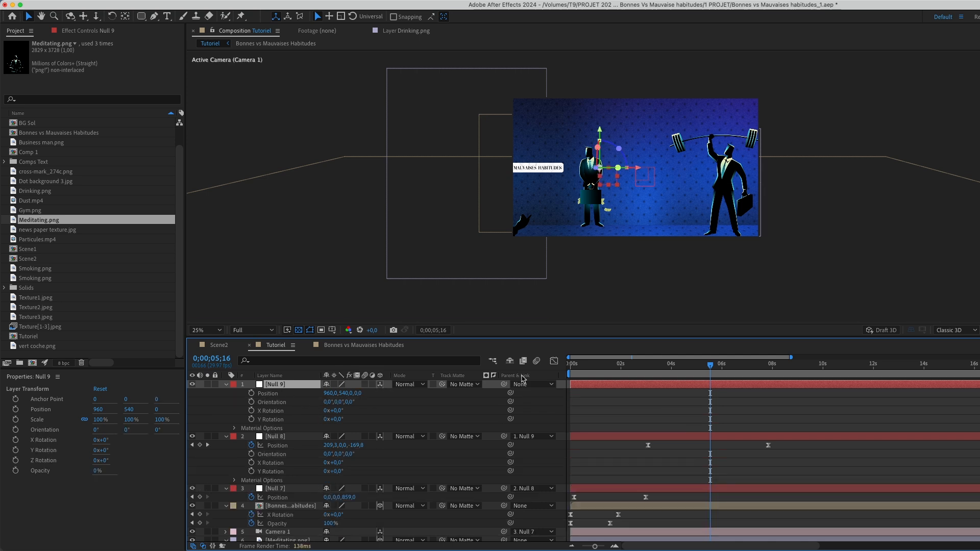
# Keyframe Null 9's Position at 0;00;07;28, and at 0;00;13;03 set it to 685, 540, -610 to move toward the Meditating figure.
pyautogui.moveTo(693, 368); pyautogui.dragTo(769, 377)
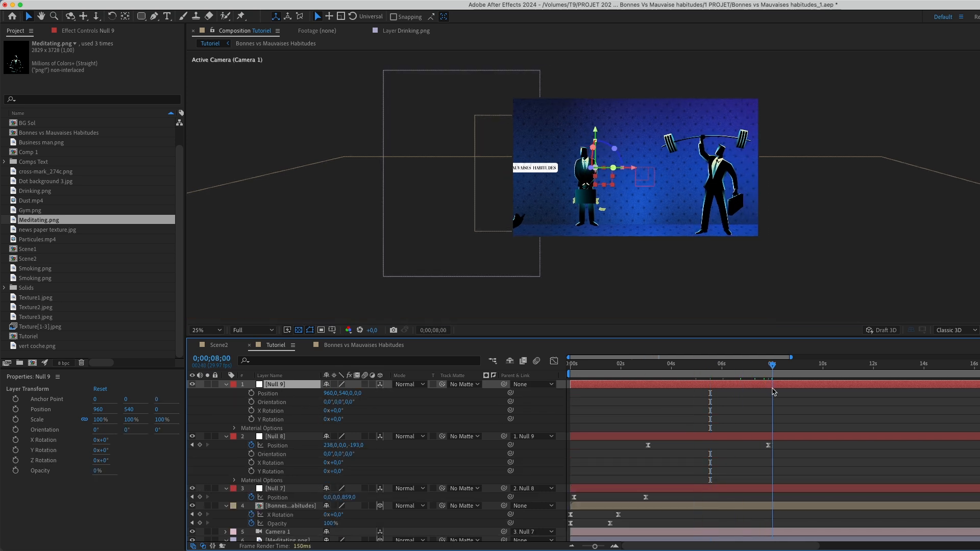
pyautogui.moveTo(791, 357); pyautogui.dragTo(886, 354)
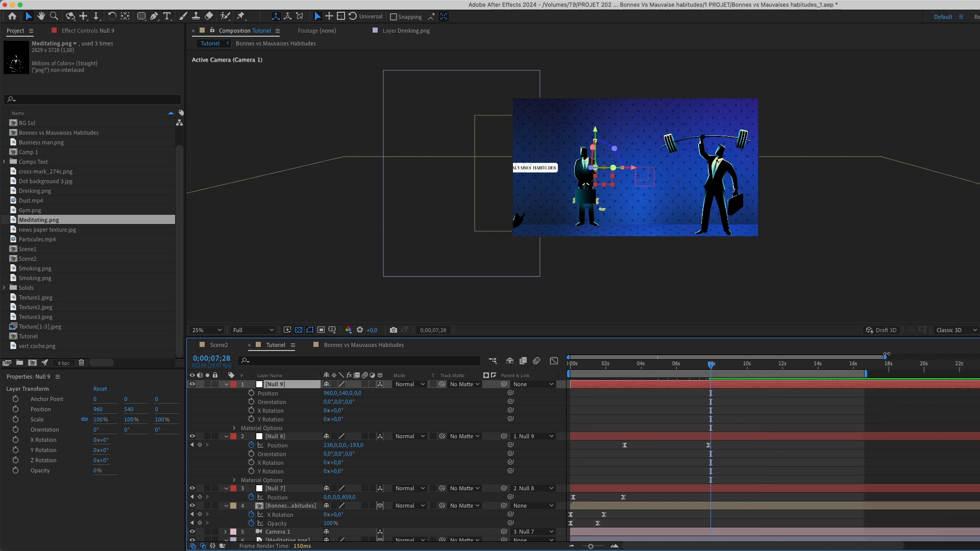
pyautogui.click(250, 394)
pyautogui.moveTo(732, 371); pyautogui.dragTo(802, 373)
pyautogui.moveTo(325, 397); pyautogui.dragTo(187, 385)
pyautogui.moveTo(359, 395); pyautogui.dragTo(92, 440)
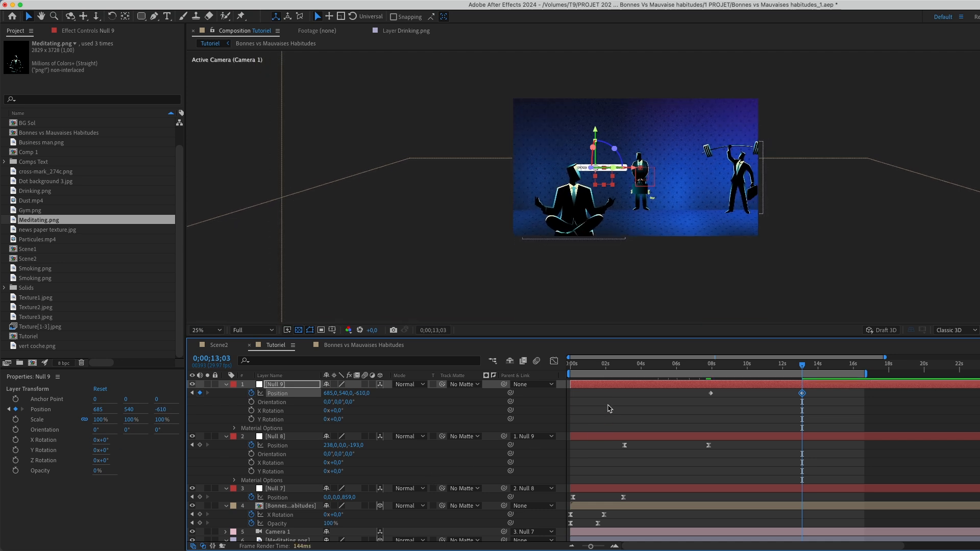
# Add another null above Null 9, parent Null 9 to it, and reveal the new null's Position.
pyautogui.press('super+alt+shift+y')
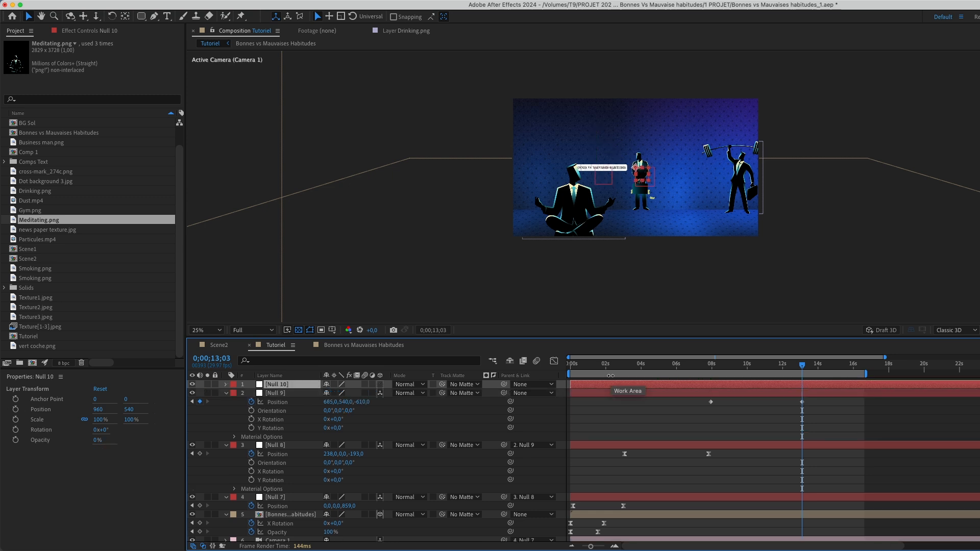
pyautogui.moveTo(503, 393); pyautogui.dragTo(310, 386)
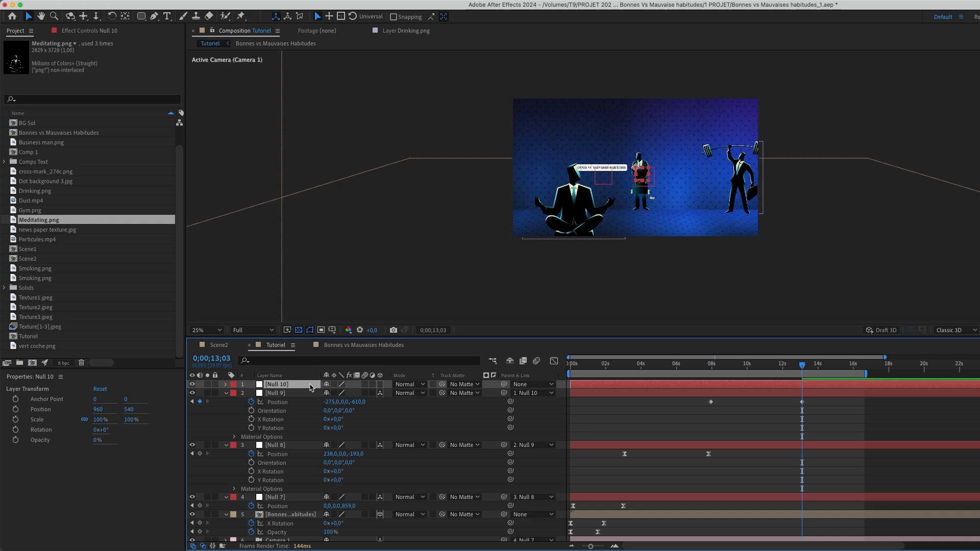
pyautogui.press('p')
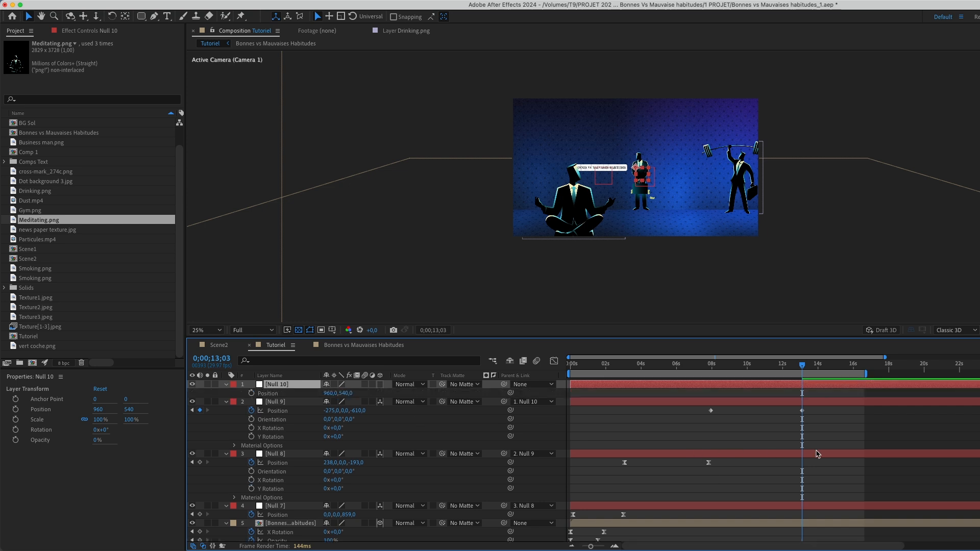
# Keyframe Null 10's Position at 0;00;13;04 and extend the work area to about 20 seconds.
pyautogui.click(803, 366)
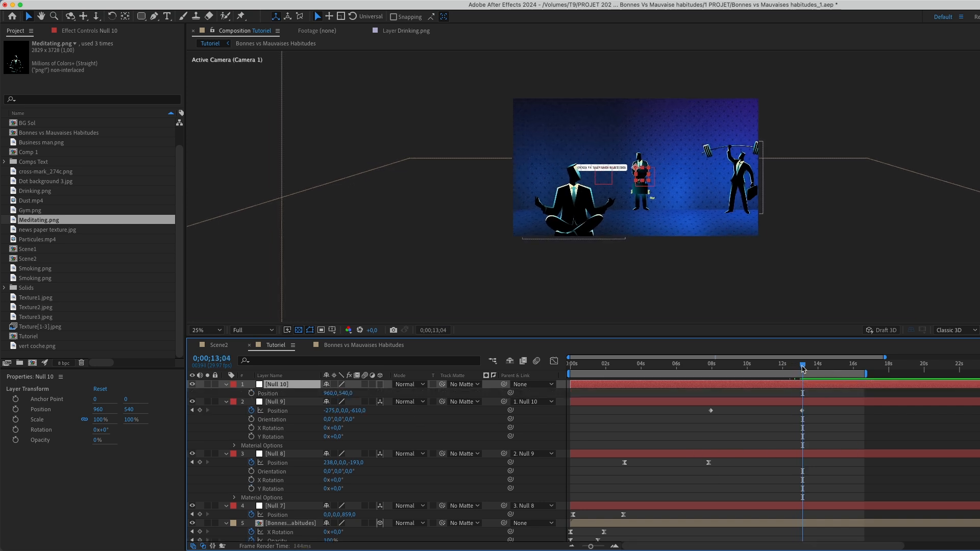
pyautogui.click(251, 393)
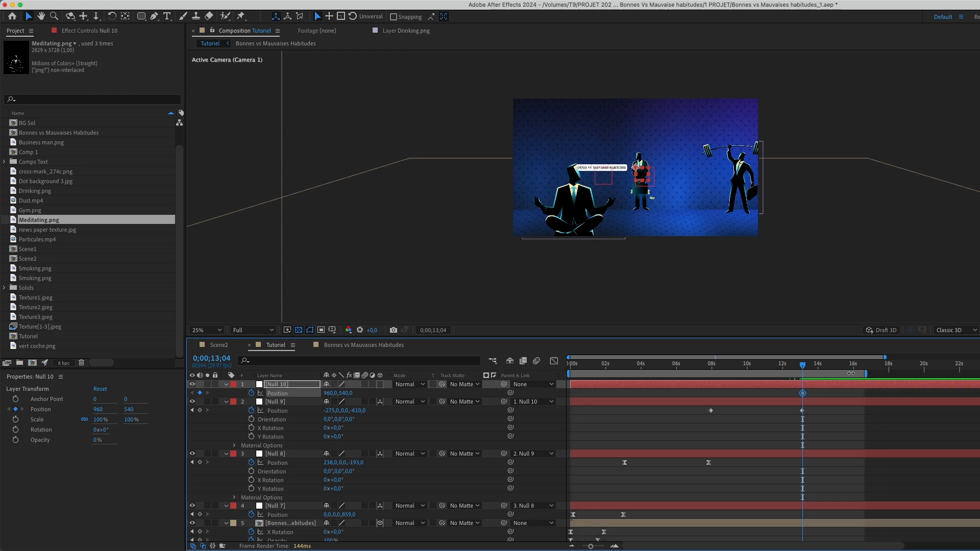
pyautogui.moveTo(868, 374); pyautogui.dragTo(903, 358)
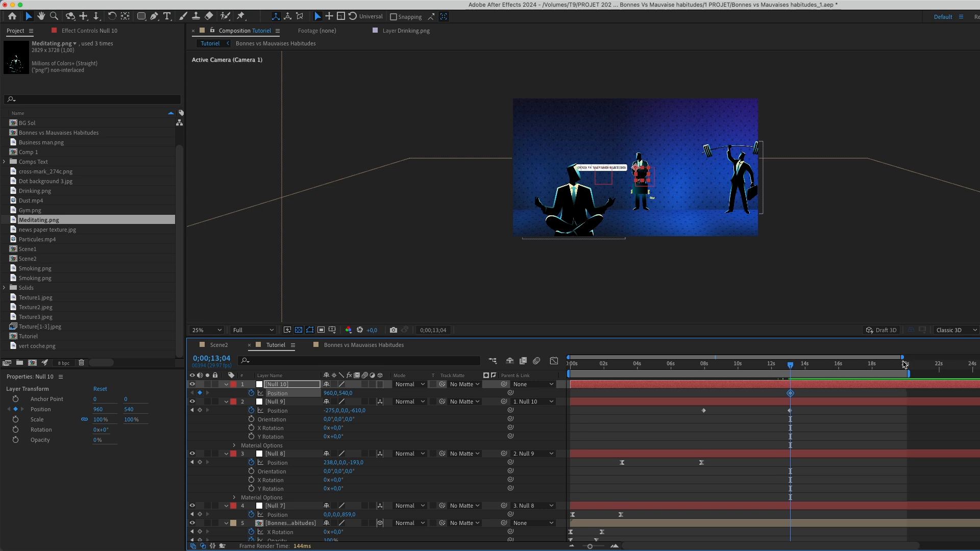
# Make Null 10 a 3D layer and set its Position to 1373, 540, -673 at 0;00;19;05 to continue the camera move.
pyautogui.moveTo(818, 364); pyautogui.dragTo(890, 364)
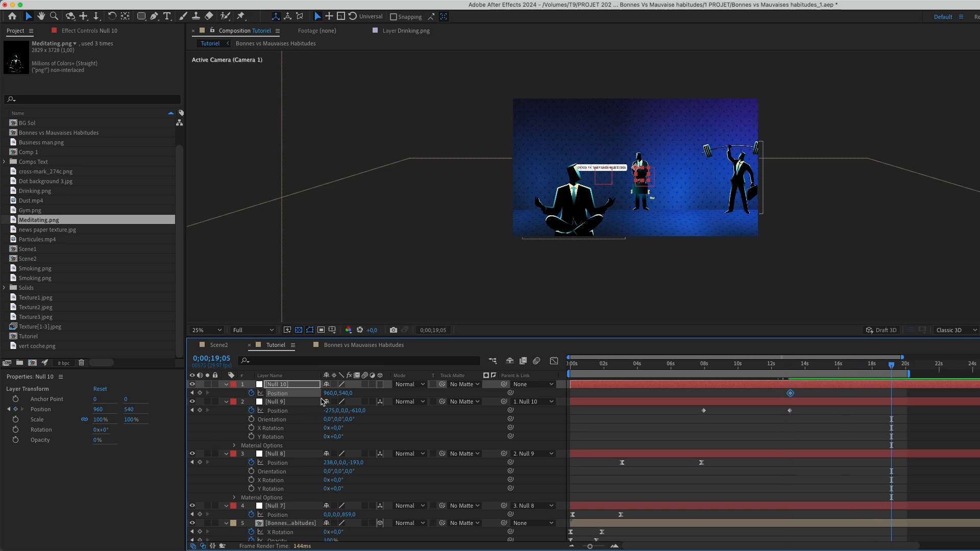
pyautogui.click(379, 385)
pyautogui.moveTo(329, 393); pyautogui.dragTo(554, 405)
pyautogui.click(361, 400)
pyautogui.moveTo(360, 394); pyautogui.dragTo(96, 471)
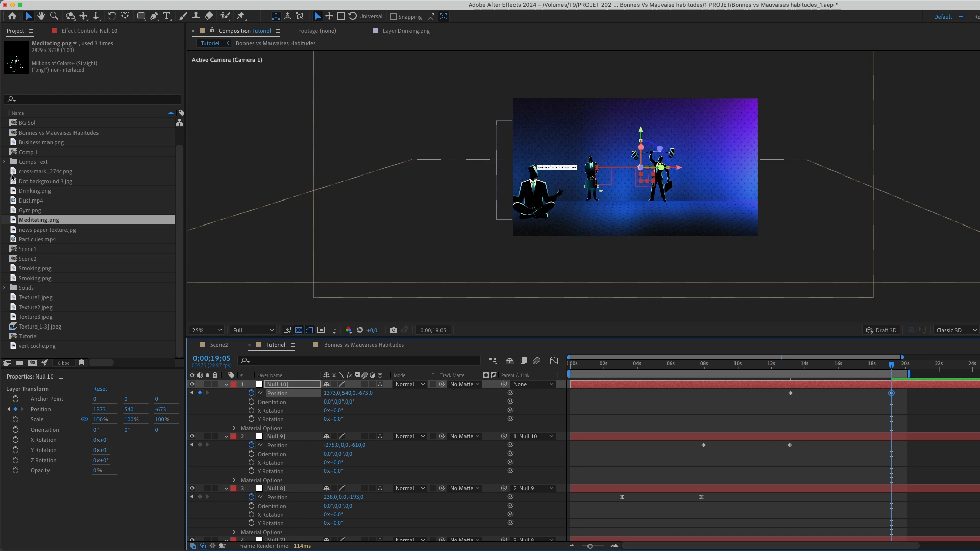
# Add Drinking.png to the composition directly below Camera 1 and make it a 3D layer.
pyautogui.click(30, 179)
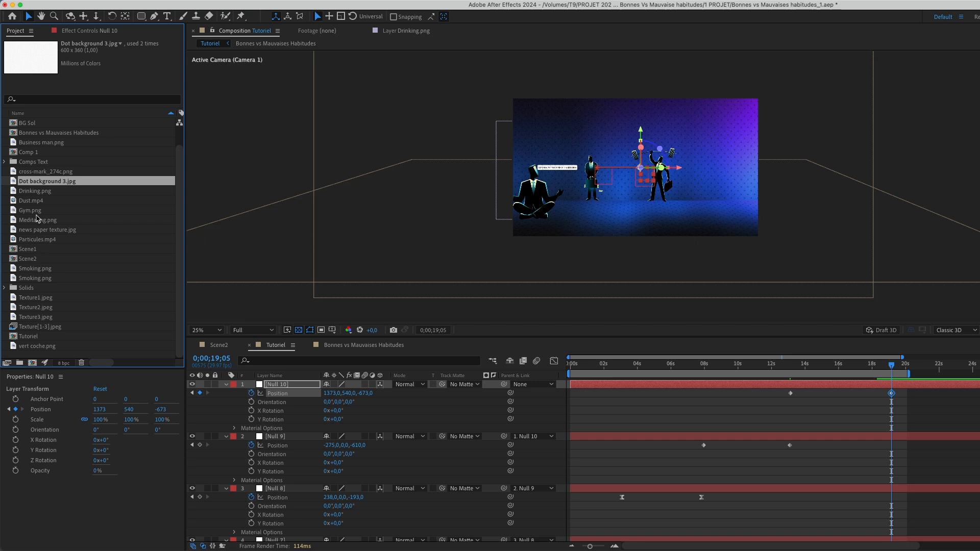
pyautogui.moveTo(32, 192); pyautogui.dragTo(279, 484)
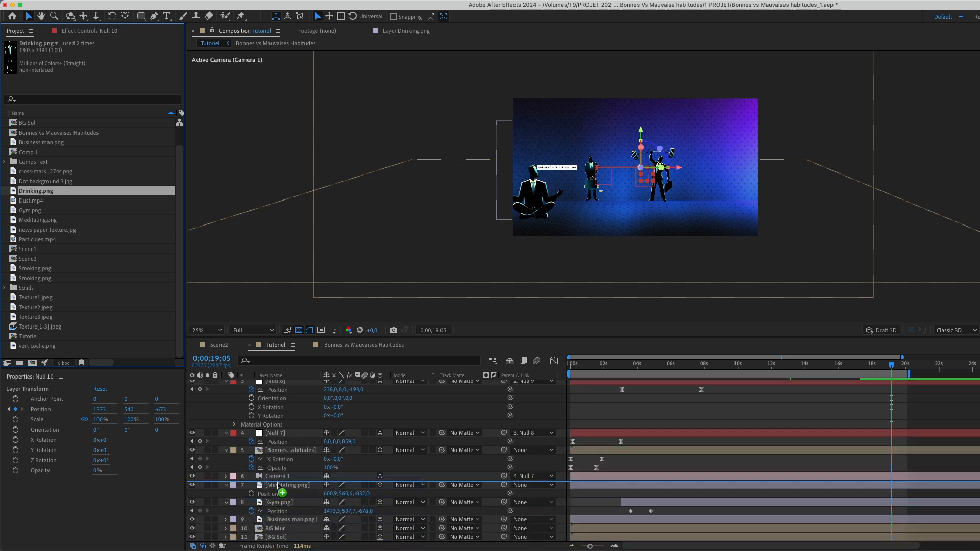
pyautogui.moveTo(279, 485)
pyautogui.mouseDown()
pyautogui.moveTo(280, 503)
pyautogui.moveTo(280, 484)
pyautogui.mouseUp()
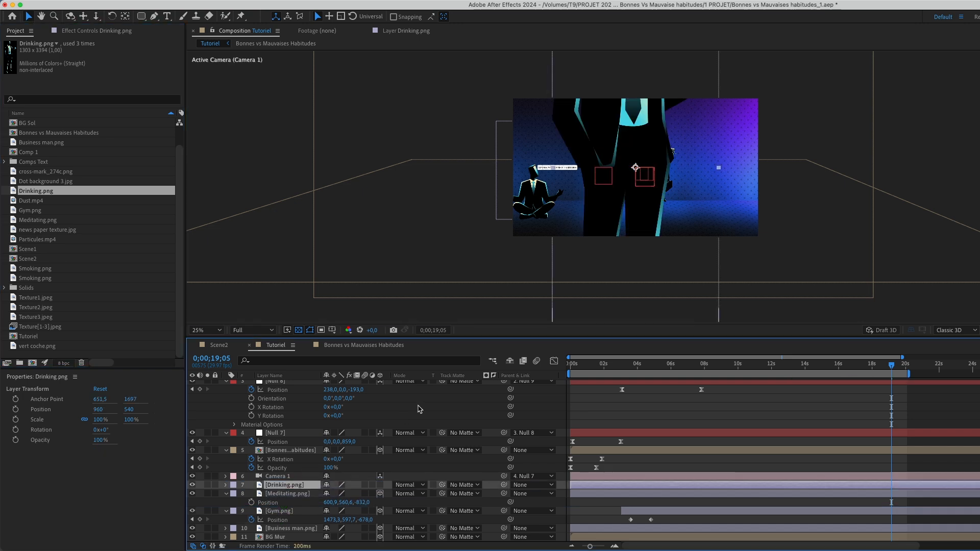
pyautogui.click(381, 486)
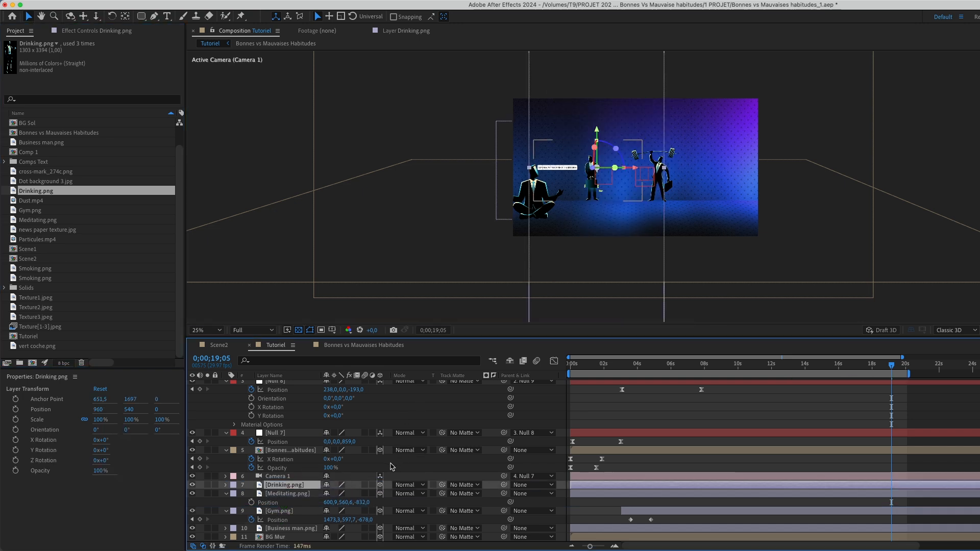
# Bring the Drinking figure forward to a Z Position of -1110 and reduce its Scale to 21%.
pyautogui.press('p')
pyautogui.moveTo(356, 494); pyautogui.dragTo(450, 361)
pyautogui.moveTo(349, 498); pyautogui.dragTo(2, 548)
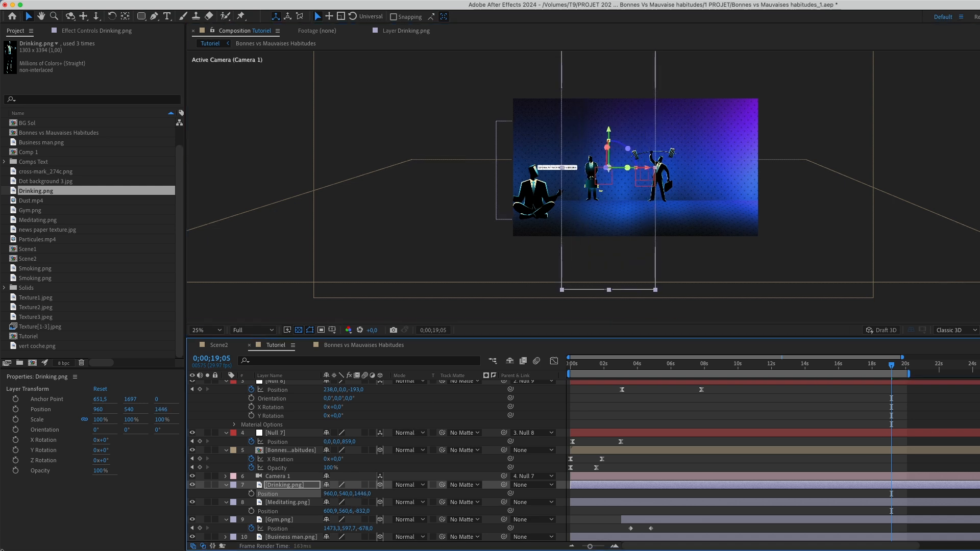
pyautogui.moveTo(357, 492); pyautogui.dragTo(243, 533)
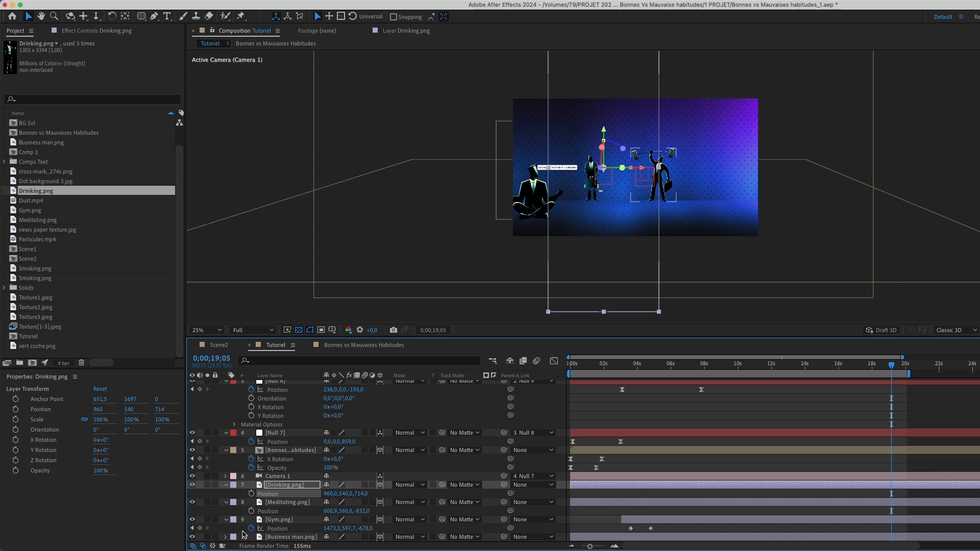
pyautogui.moveTo(362, 494); pyautogui.dragTo(151, 510)
pyautogui.press('s')
pyautogui.moveTo(374, 493); pyautogui.dragTo(153, 500)
pyautogui.press('p')
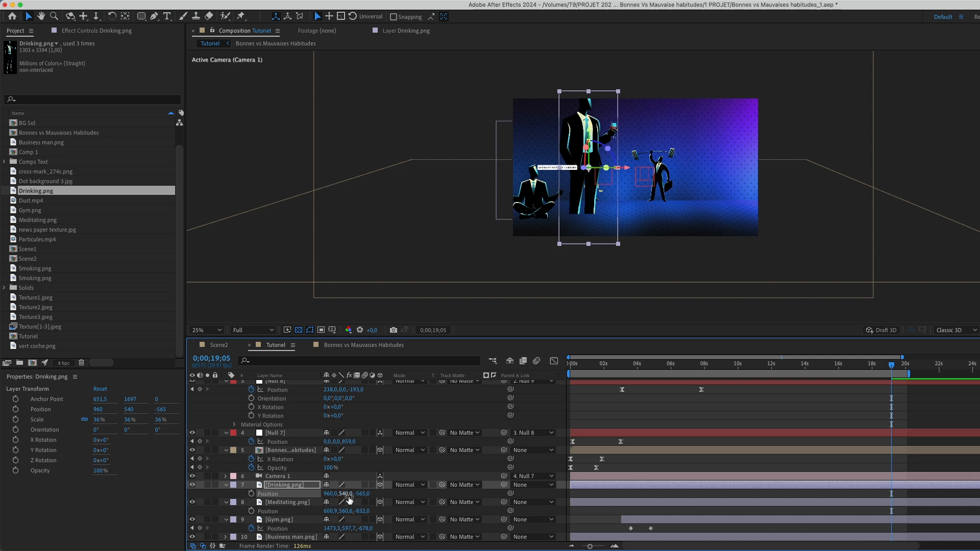
pyautogui.press('s')
pyautogui.moveTo(360, 494); pyautogui.dragTo(122, 529)
pyautogui.press('p')
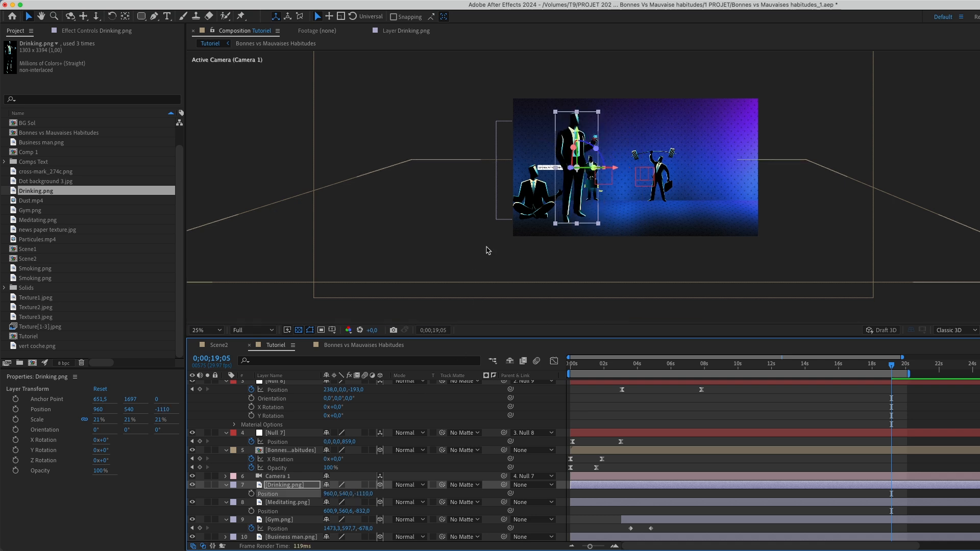
# Place the Drinking figure at Position 1295,8, 608,5, -1110 and set its Scale to 18%.
pyautogui.moveTo(587, 216); pyautogui.dragTo(621, 204)
pyautogui.press('s')
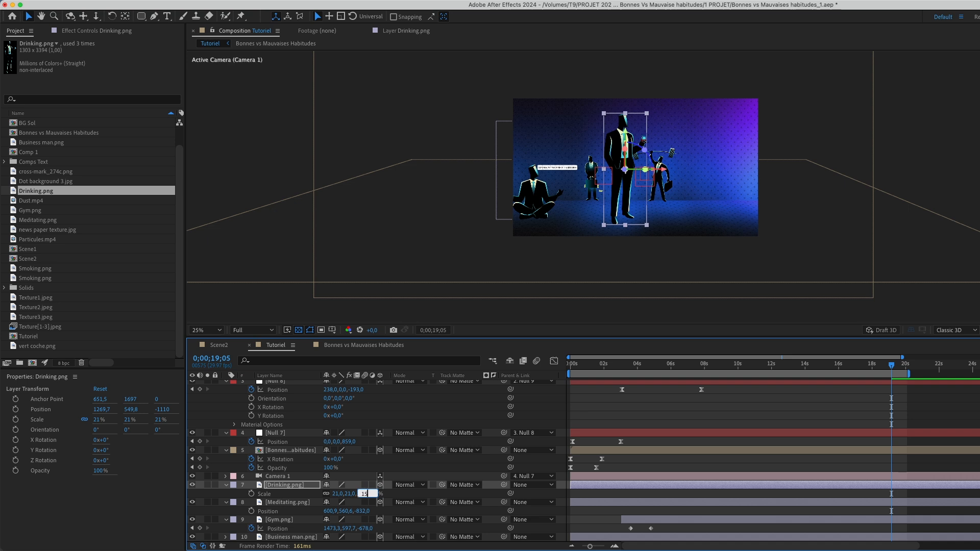
pyautogui.press('Return')
pyautogui.moveTo(629, 193)
pyautogui.mouseDown()
pyautogui.moveTo(637, 206)
pyautogui.moveTo(629, 197)
pyautogui.mouseUp()
pyautogui.click(362, 493)
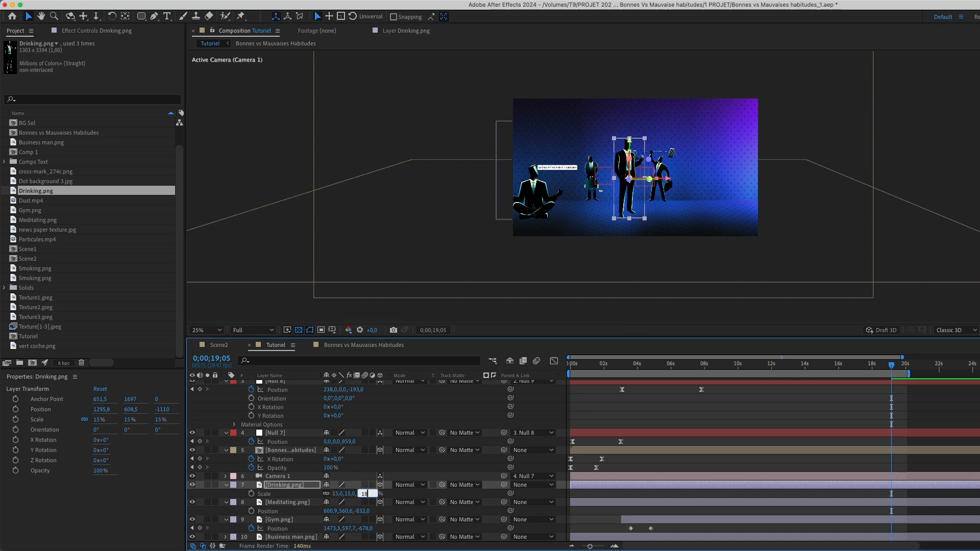
pyautogui.write('18,0,18,0')
pyautogui.press('Return')
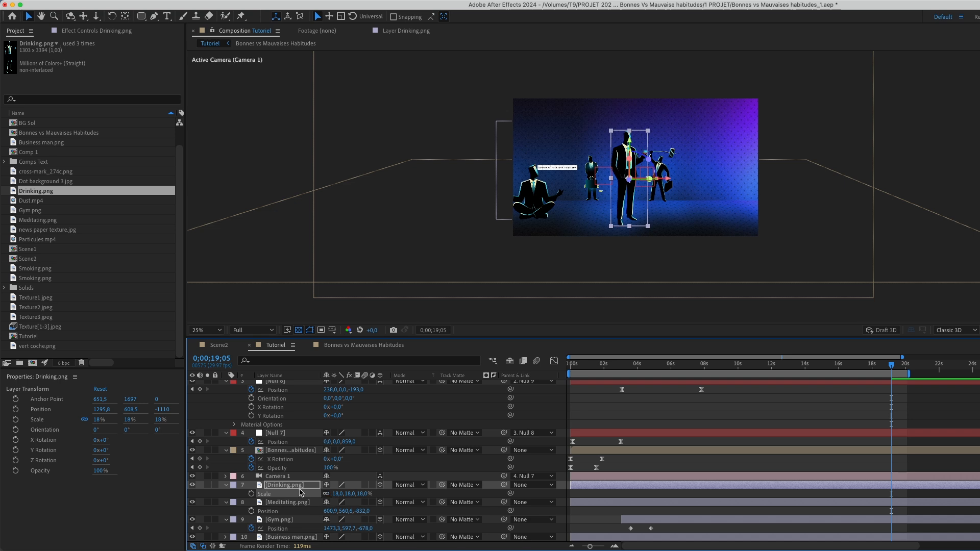
# Duplicate the Drinking layer and replace the copy's source with Smoking.png.
pyautogui.press('super+d')
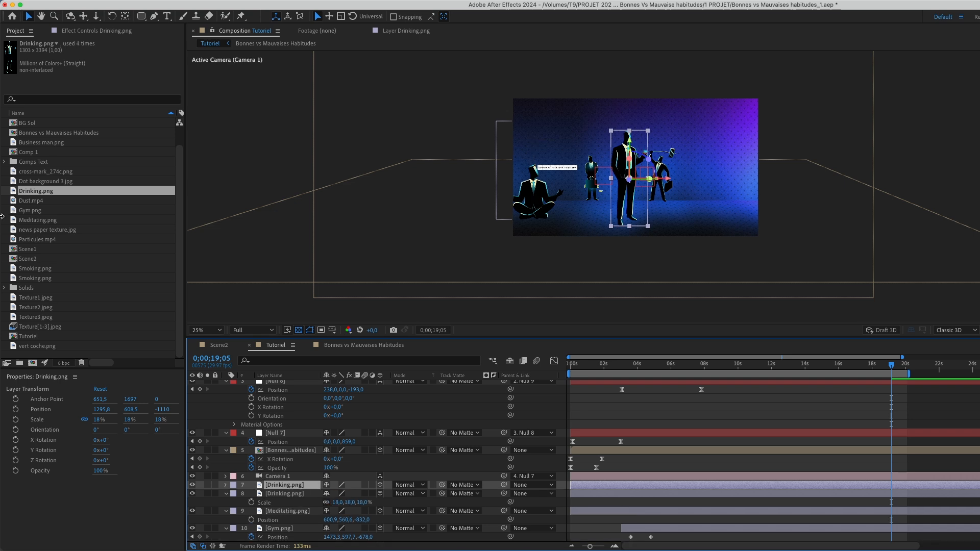
pyautogui.click(32, 210)
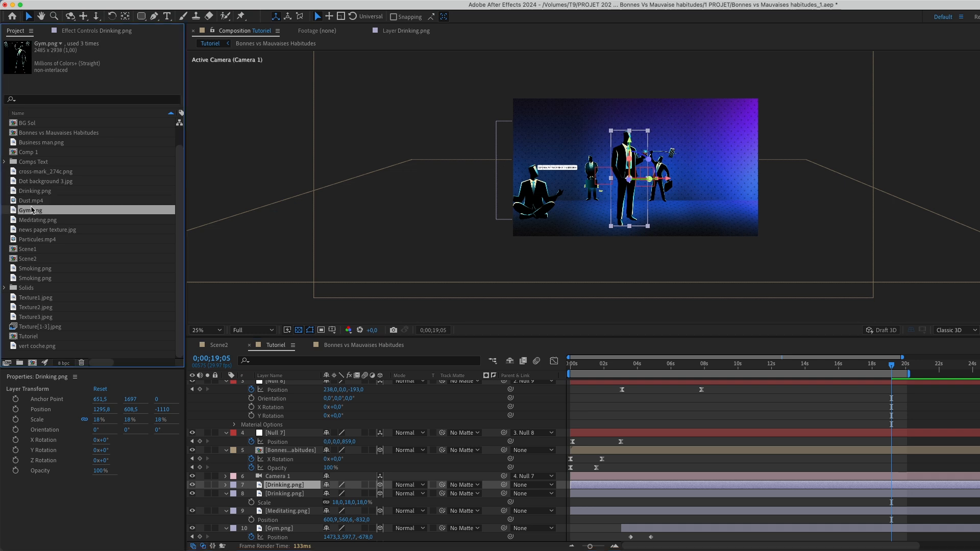
pyautogui.click(51, 182)
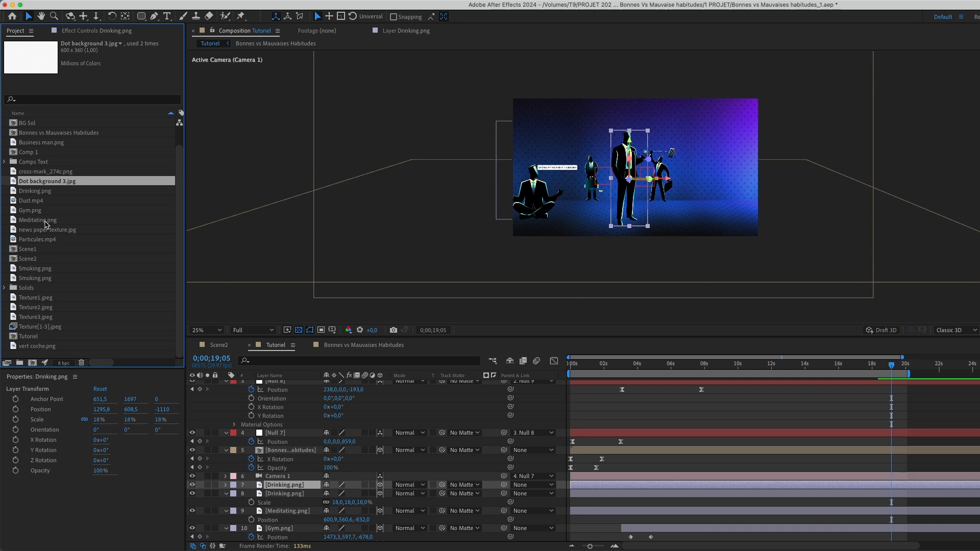
pyautogui.click(37, 268)
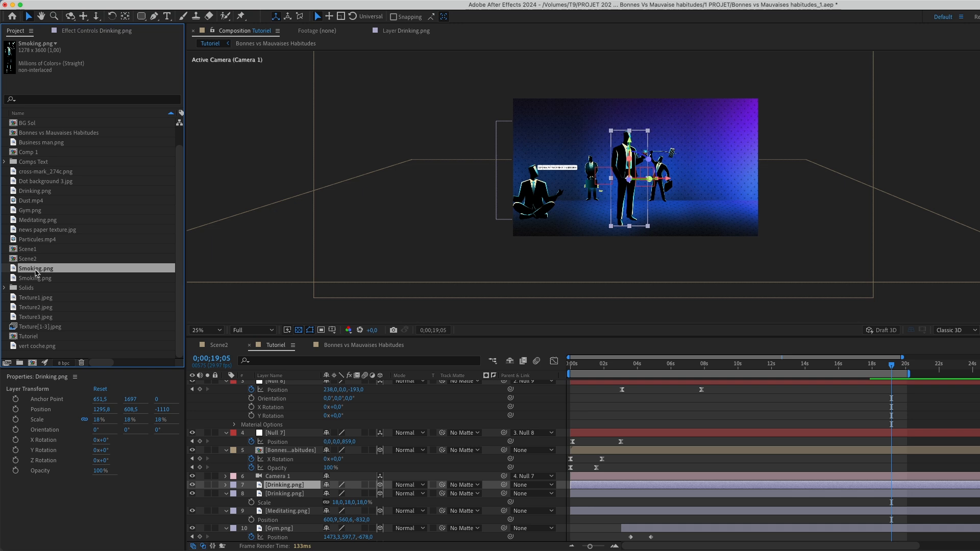
pyautogui.moveTo(34, 273); pyautogui.dragTo(274, 488)
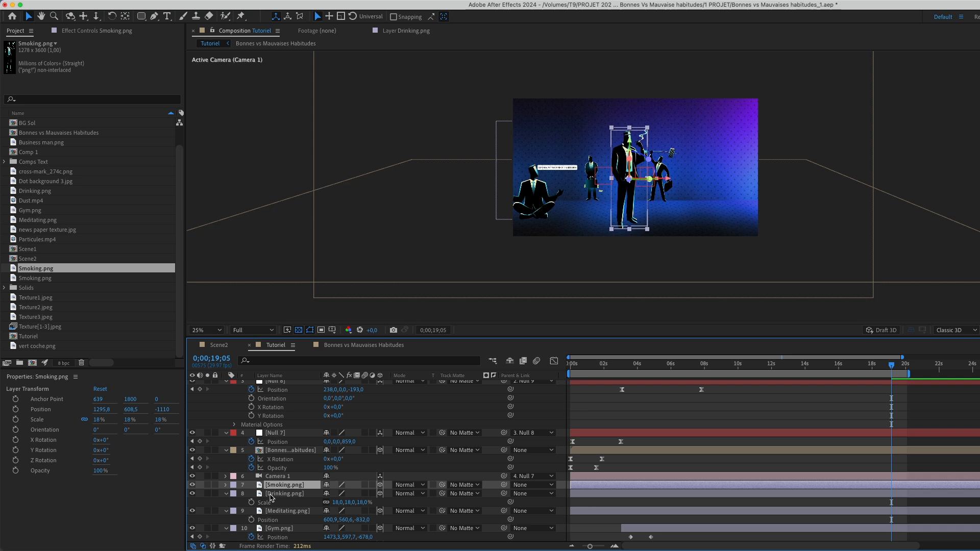
# Move the Smoking figure to X Position 1744,8 and flip it horizontally with an unlinked X Scale of -18%.
pyautogui.press('p')
pyautogui.moveTo(332, 494); pyautogui.dragTo(554, 484)
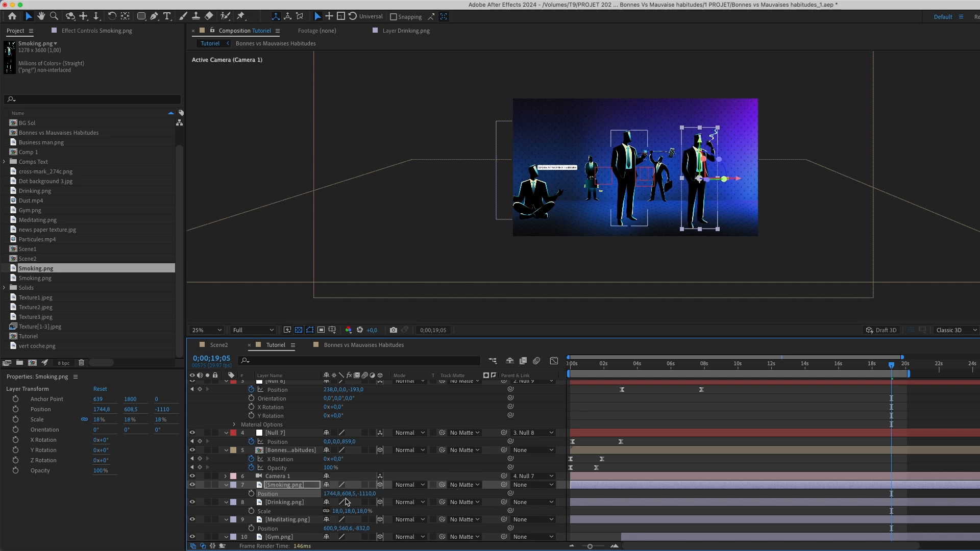
pyautogui.press('s')
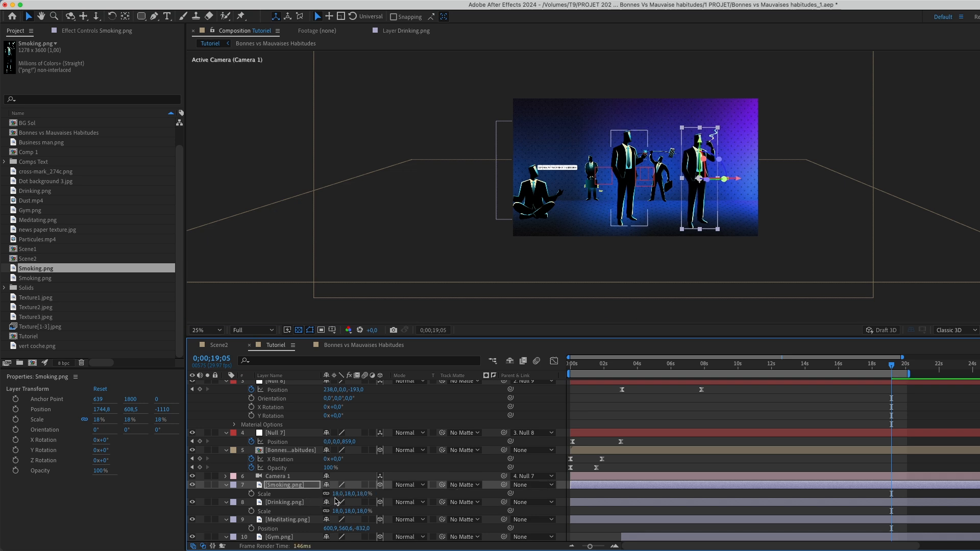
pyautogui.click(337, 495)
pyautogui.press('Return')
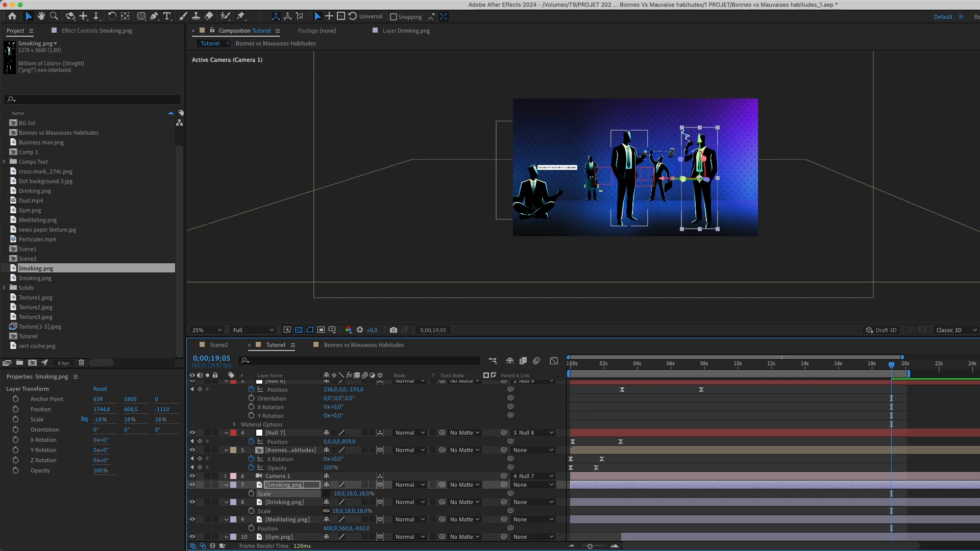
pyautogui.click(744, 413)
# Trim the starts of the Smoking and Drinking layers to about 7 seconds.
pyautogui.moveTo(571, 369); pyautogui.dragTo(623, 382)
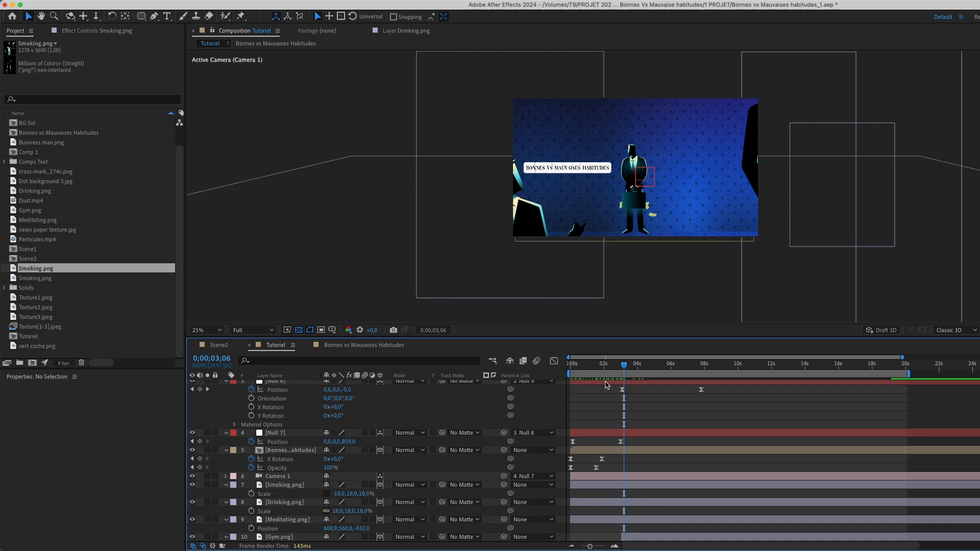
pyautogui.click(617, 487)
pyautogui.moveTo(572, 484); pyautogui.dragTo(689, 484)
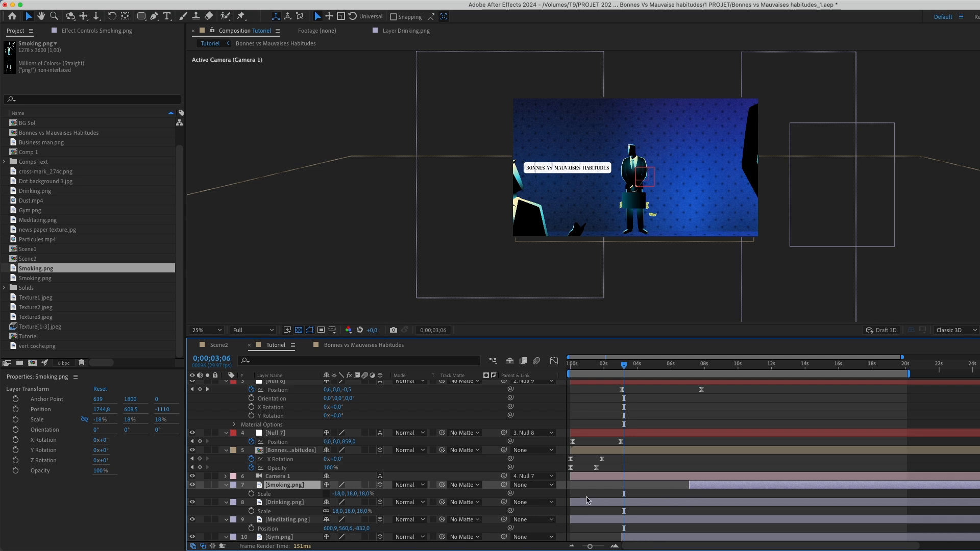
pyautogui.moveTo(571, 502); pyautogui.dragTo(687, 509)
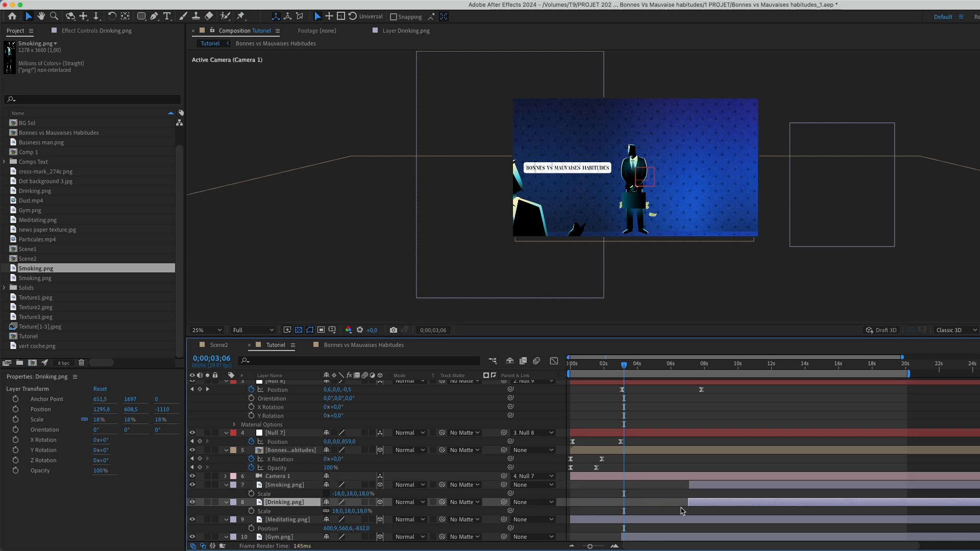
# Keyframe the Meditating figure's Position at 0;00;03;06 and move it out of frame to 245,9, 560,6, -832.
pyautogui.click(613, 520)
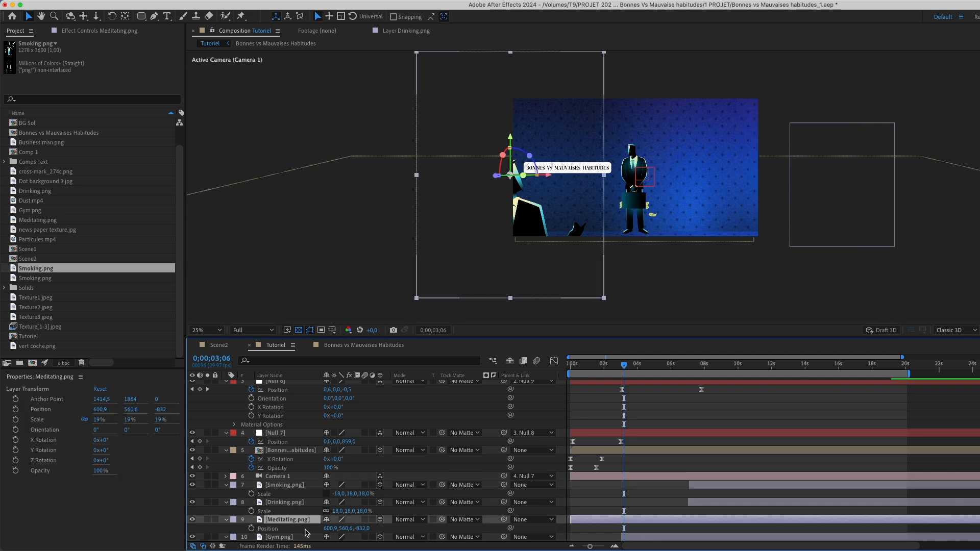
pyautogui.click(251, 528)
pyautogui.moveTo(621, 531); pyautogui.dragTo(596, 531)
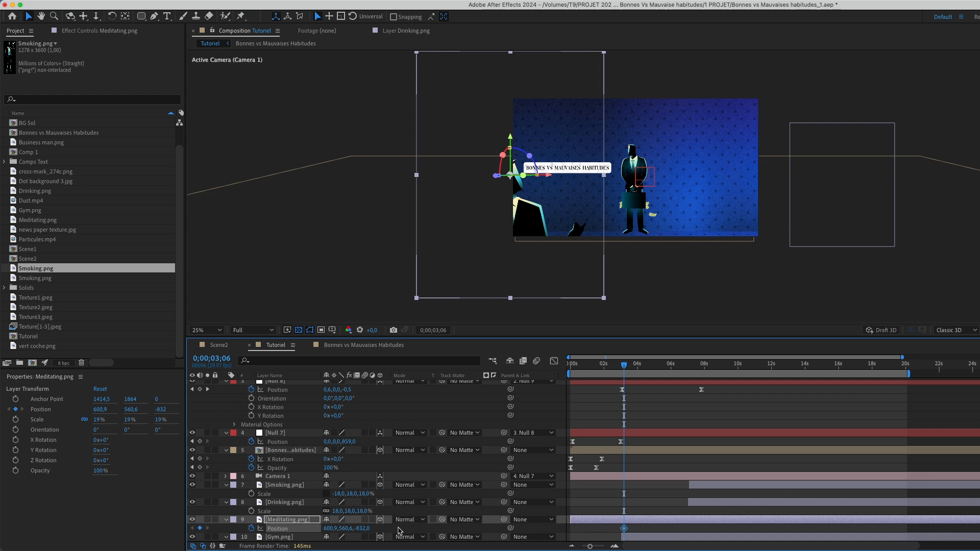
pyautogui.moveTo(330, 529); pyautogui.dragTo(154, 538)
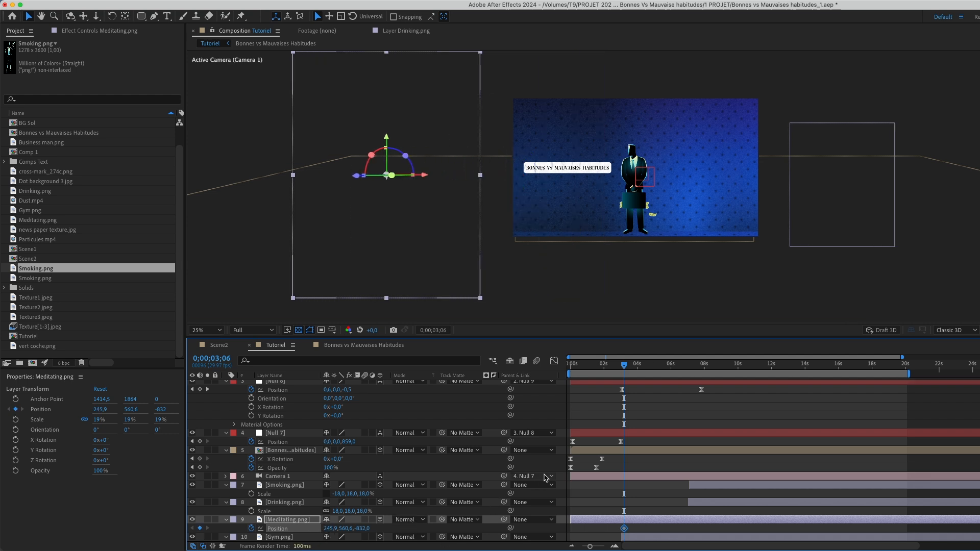
# At 0;00;10;11, set the Meditating figure's Position to 650,9, 511,6, -832 and scrub through its entrance.
pyautogui.moveTo(624, 365); pyautogui.dragTo(744, 374)
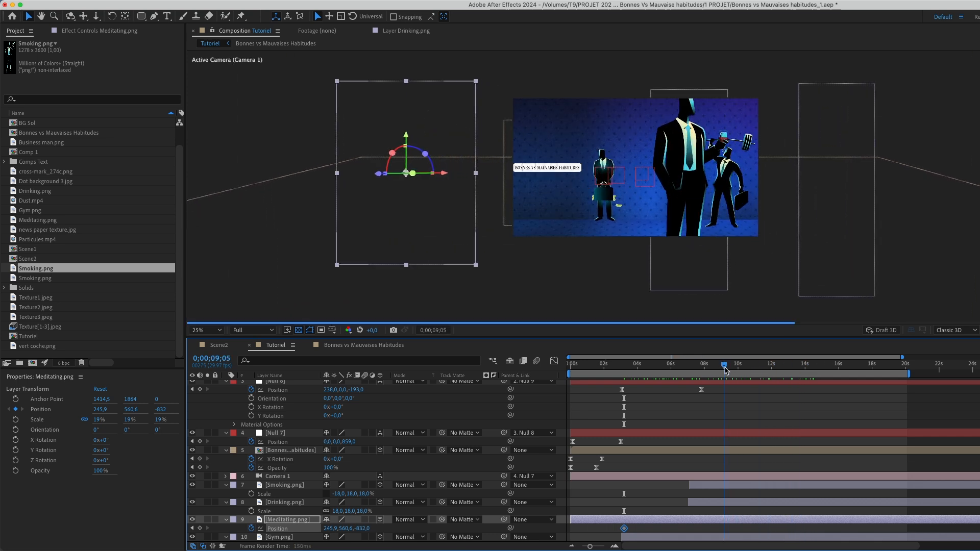
pyautogui.moveTo(332, 528); pyautogui.dragTo(537, 527)
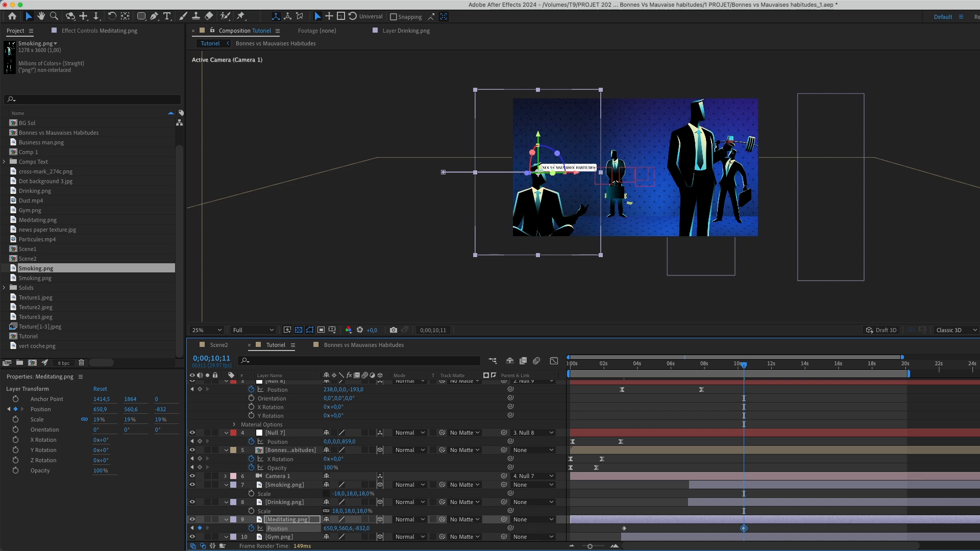
pyautogui.moveTo(348, 528); pyautogui.dragTo(322, 528)
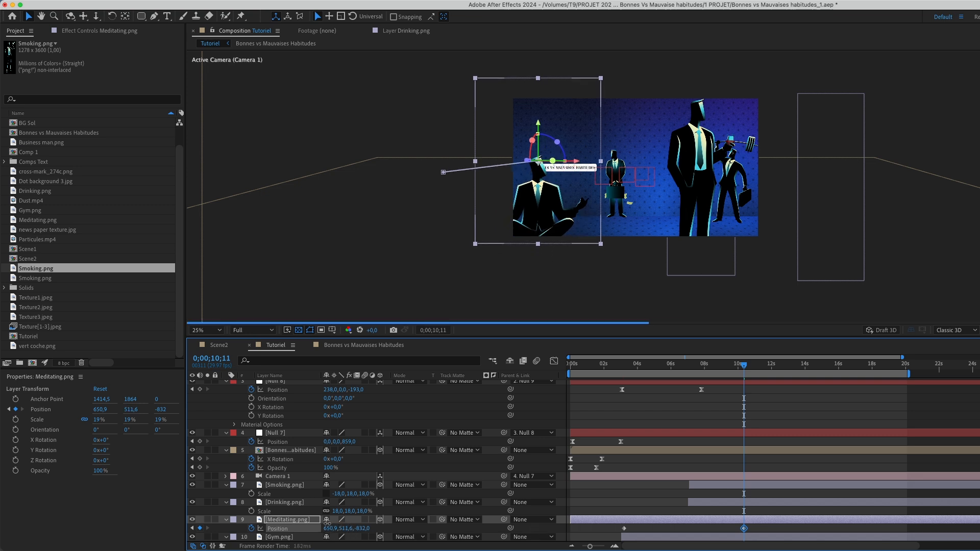
pyautogui.moveTo(656, 365); pyautogui.dragTo(689, 425)
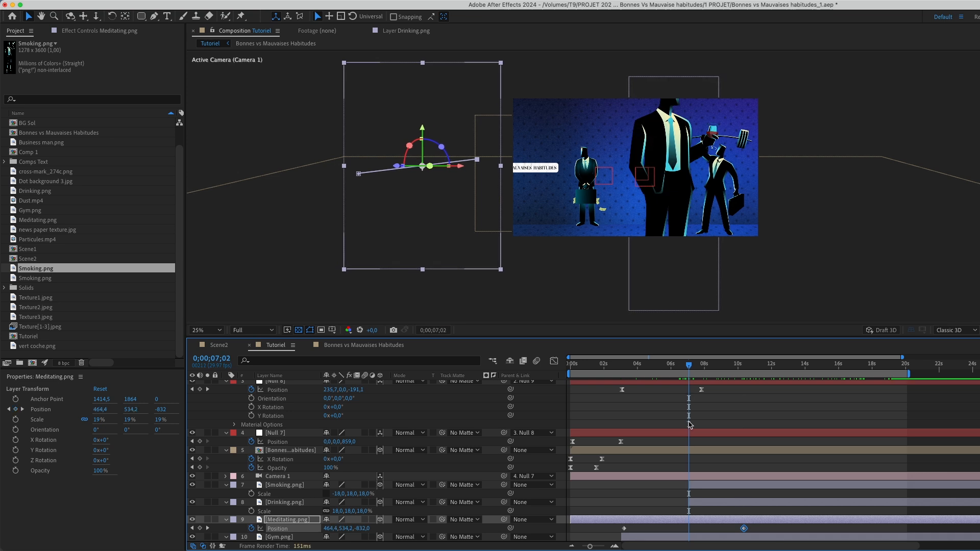